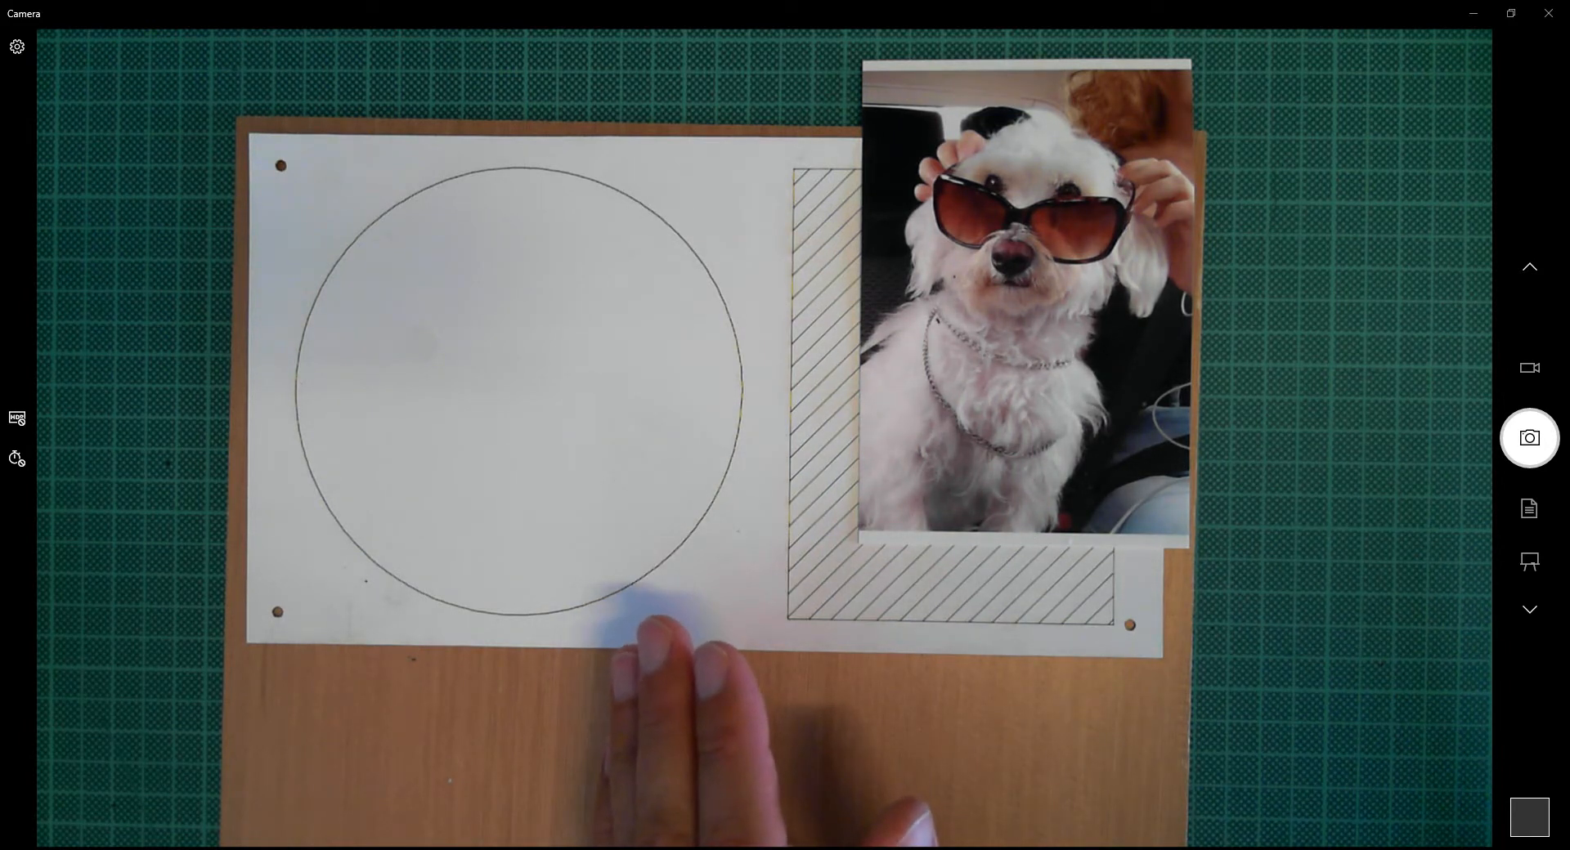
Switch to Chrome and start saving the black paw print picture from the paw print image search
key(alt+Tab)
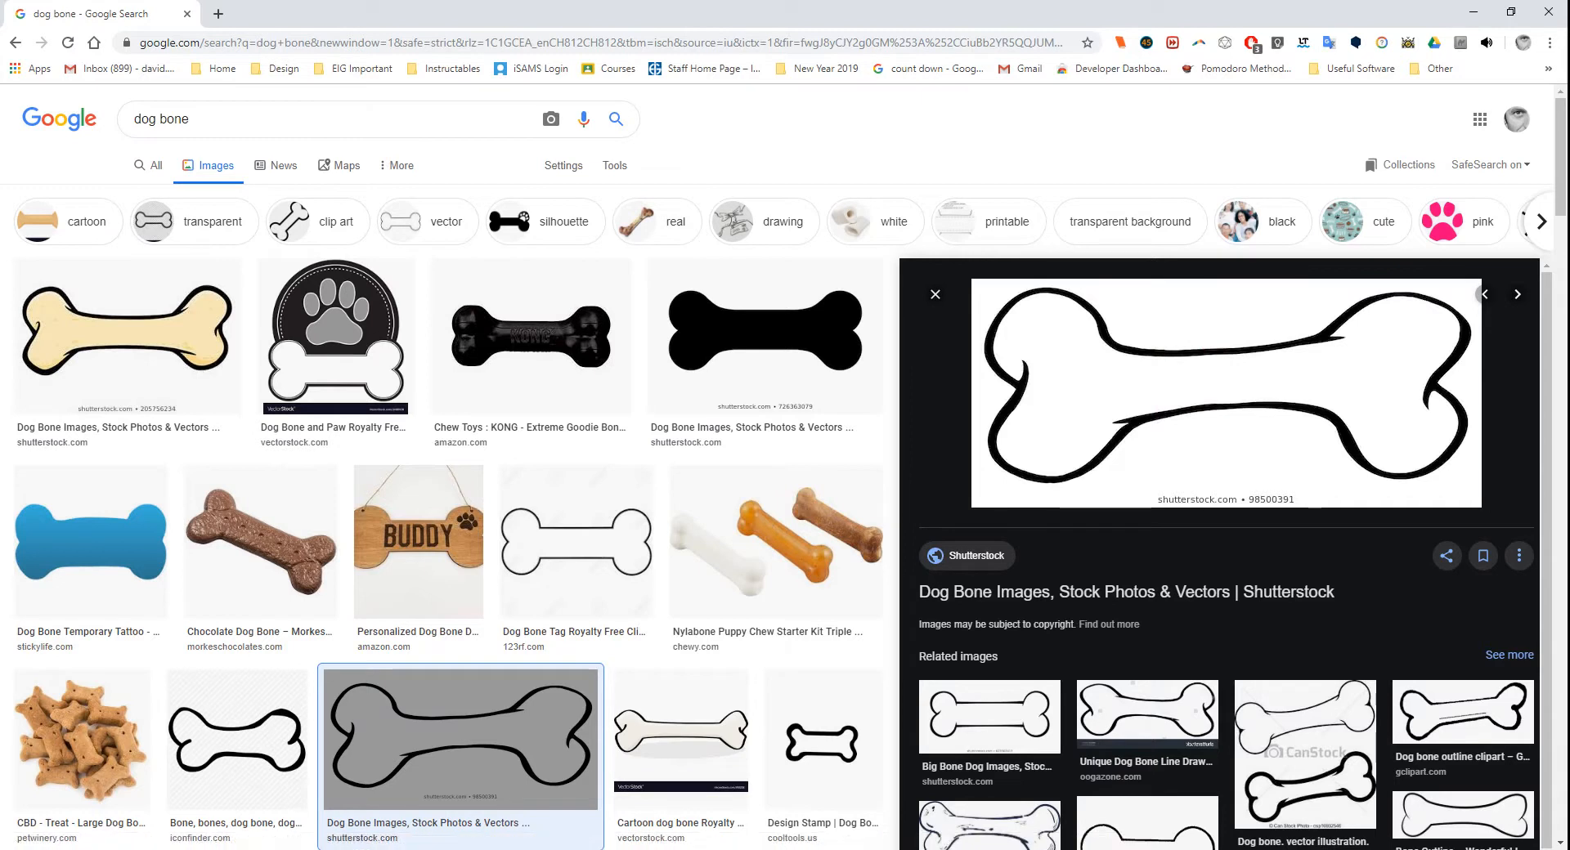
drag(611, 43, 678, 17)
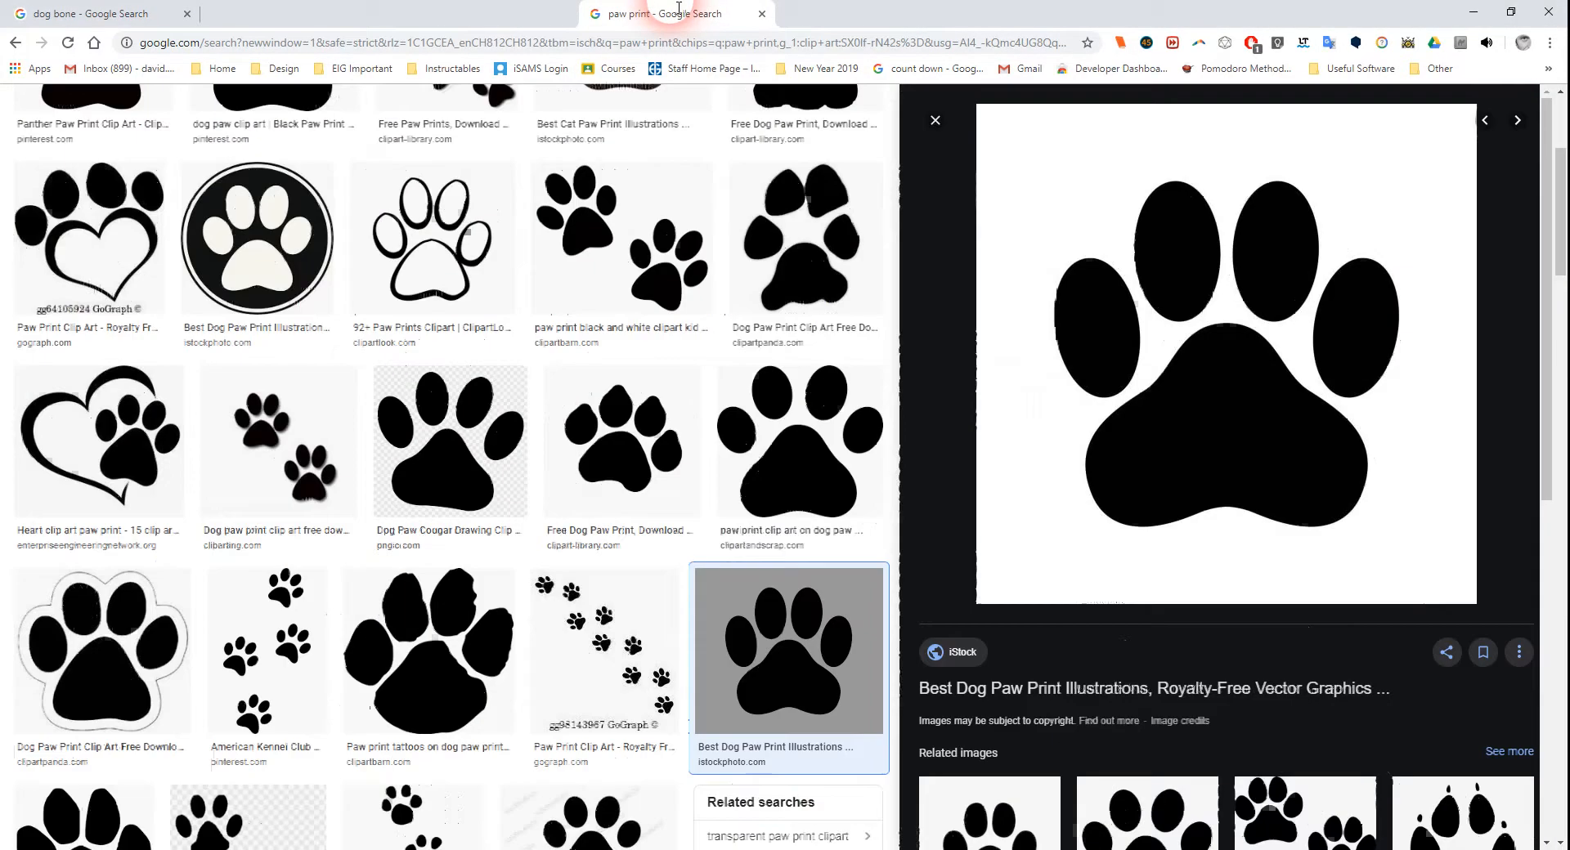
right_click(1252, 346)
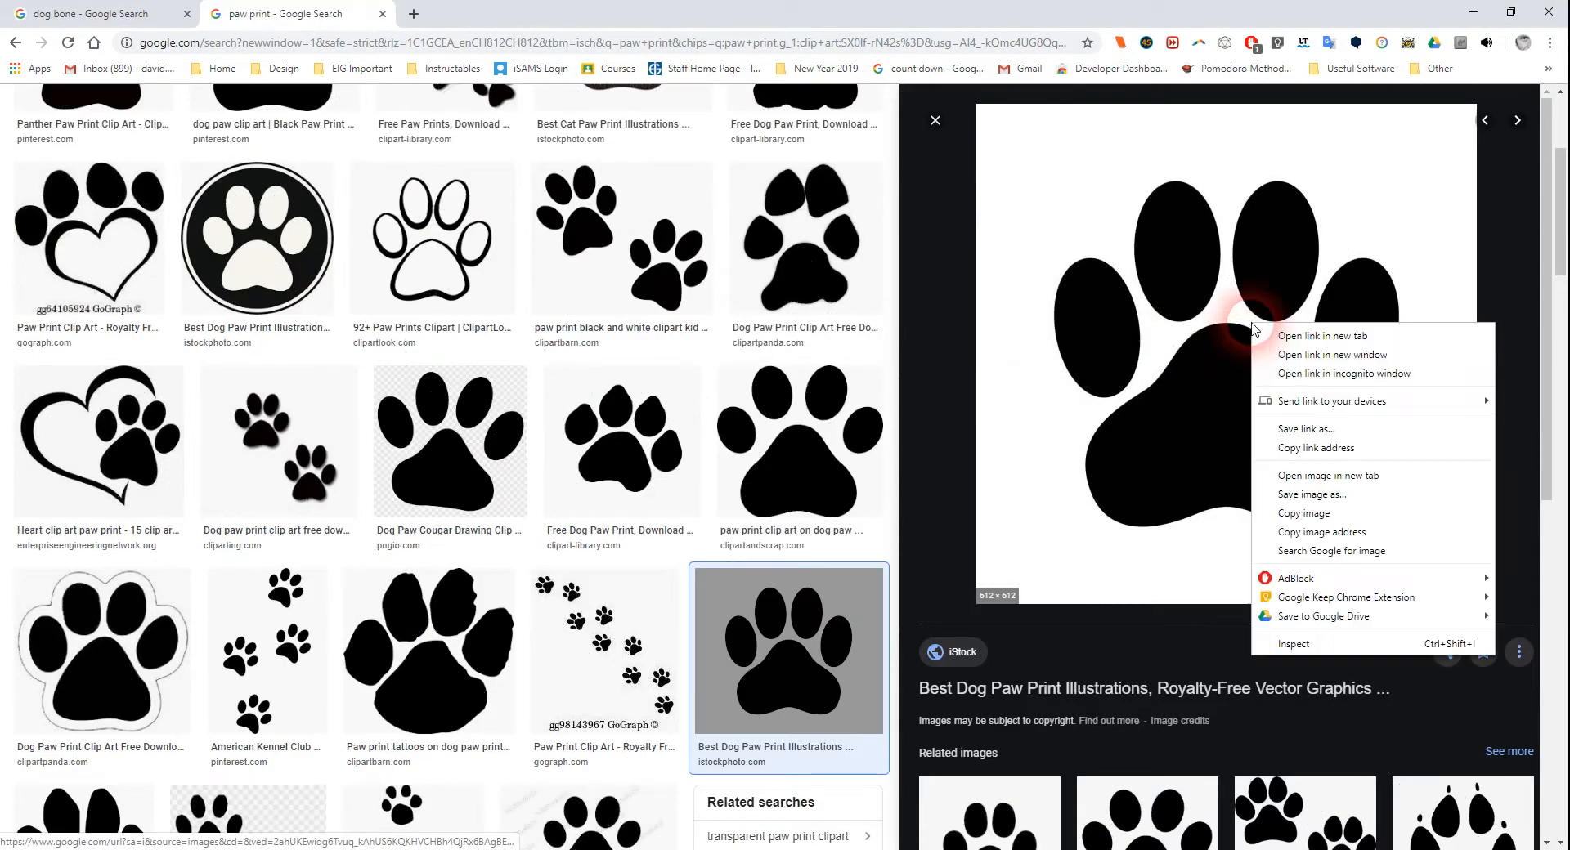
click(1346, 496)
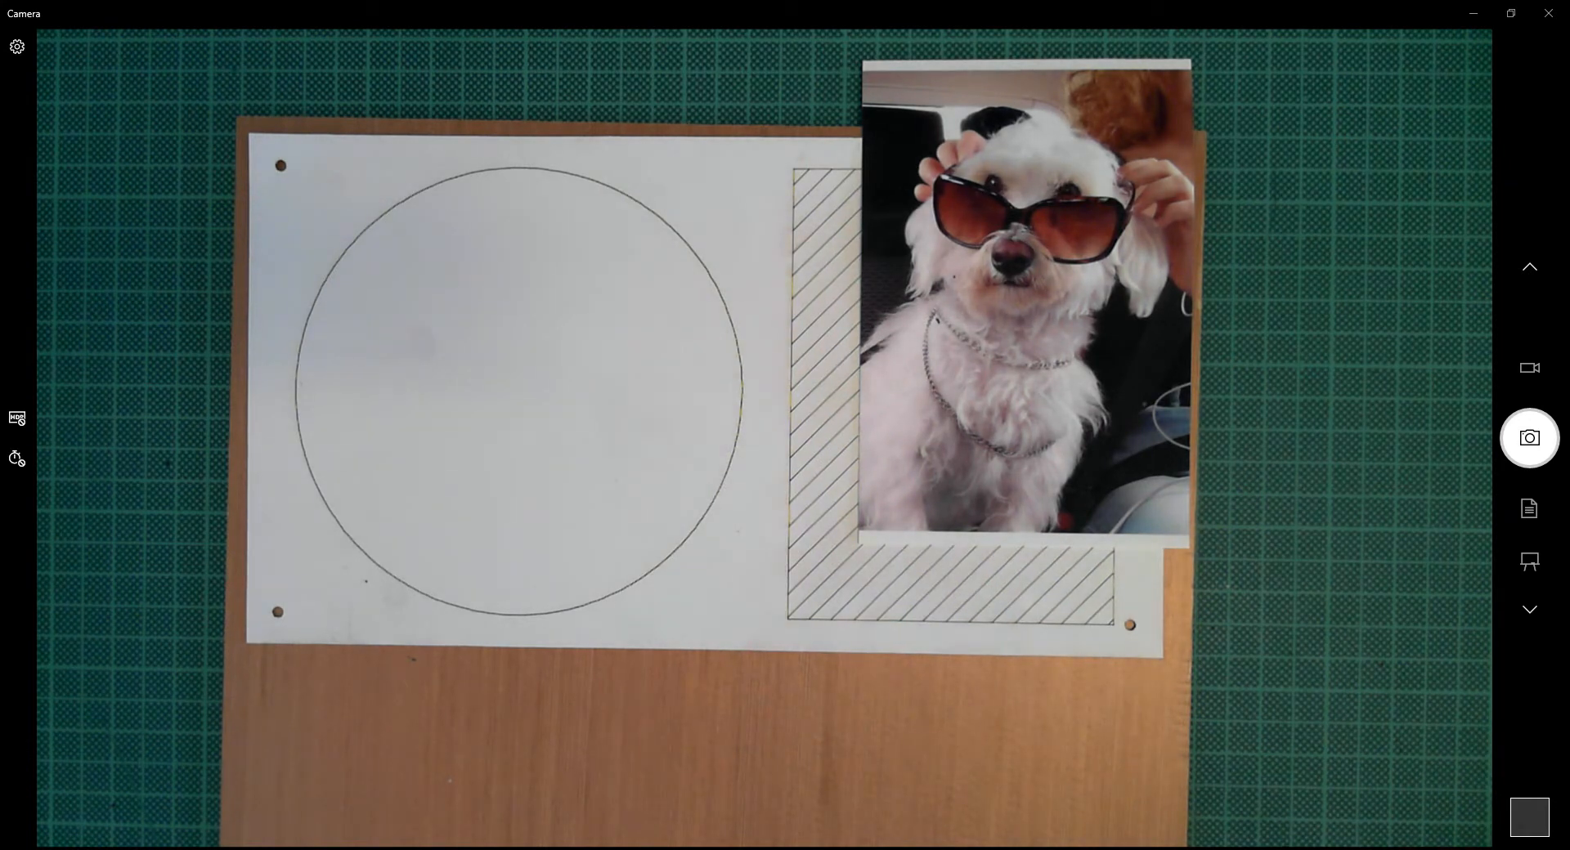
Bring the File Explorer window with the Photo Clock folder into view and select Photo Clock A v01
drag(0, 237, 1568, 2)
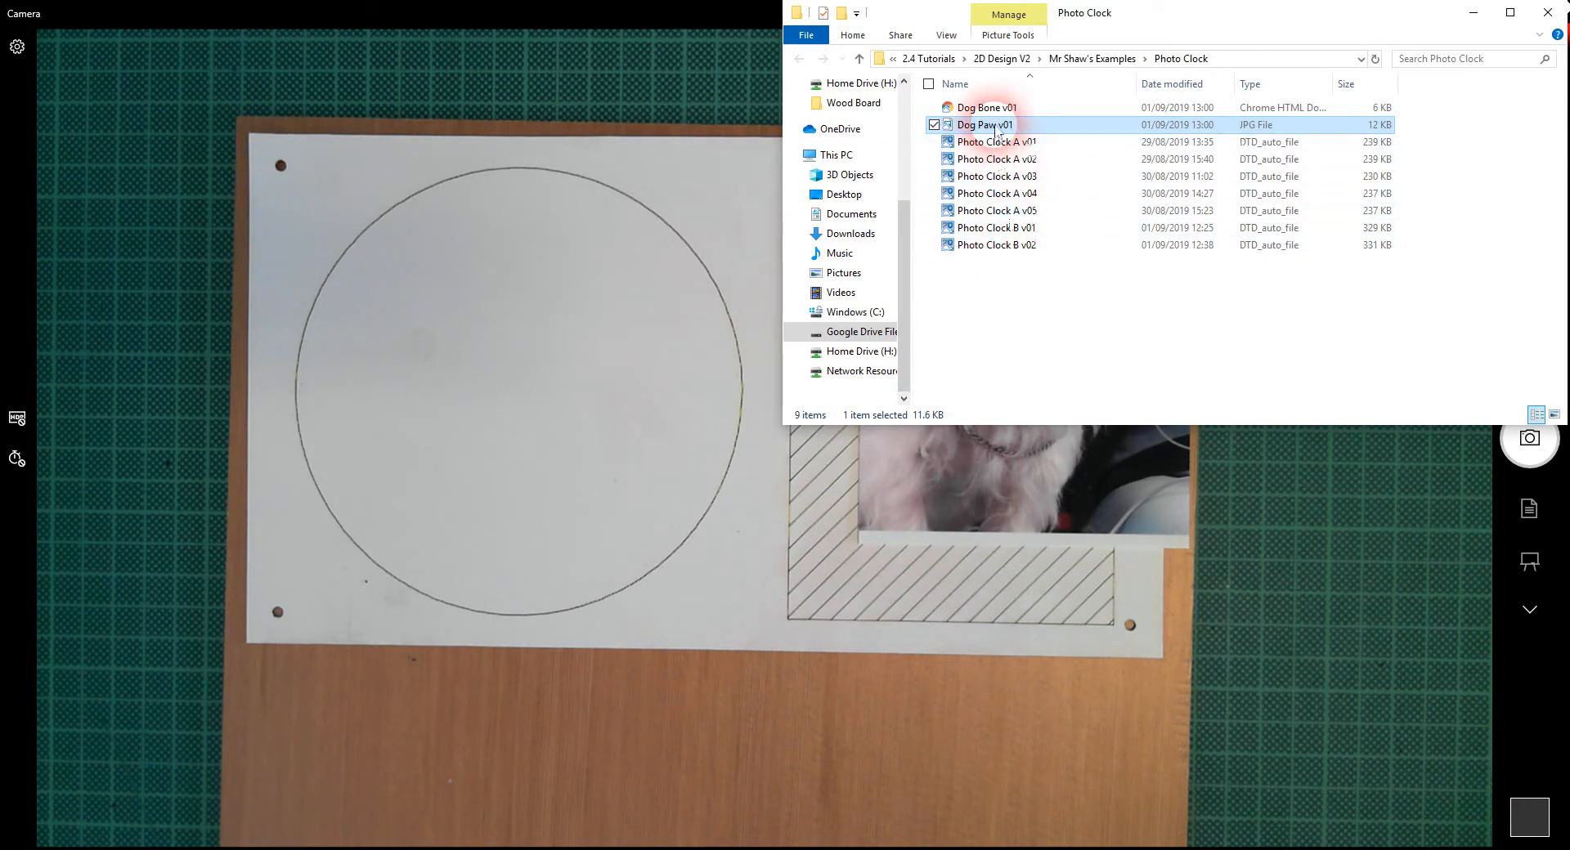
click(1219, 143)
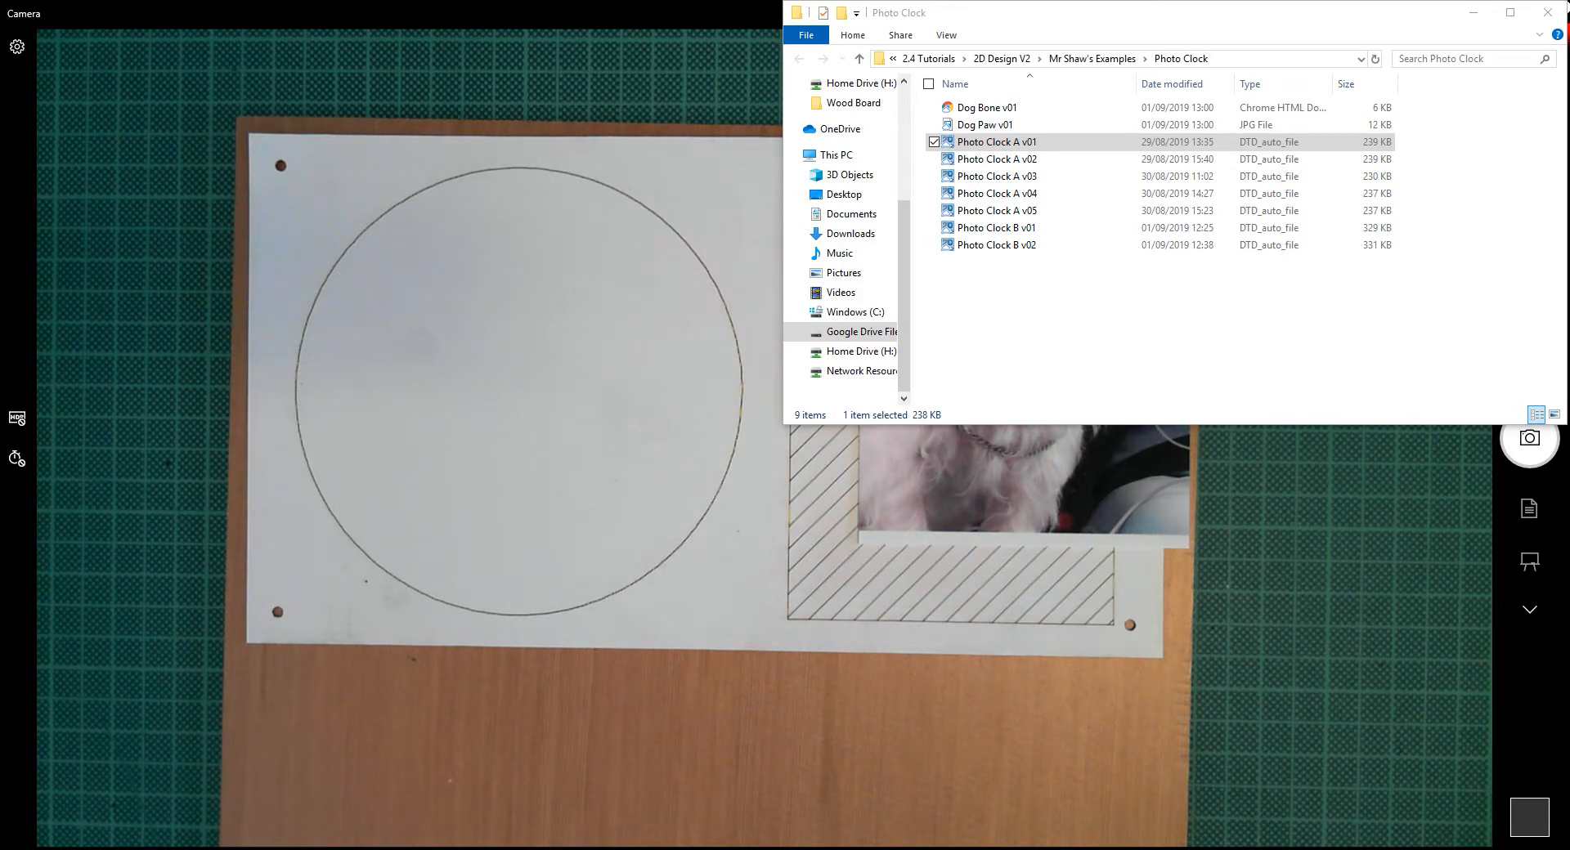
Save the dog bone picture in the Photo Clock folder as Dog Bone v01.jpg, with All Files as the file type
drag(0, 223, 483, 244)
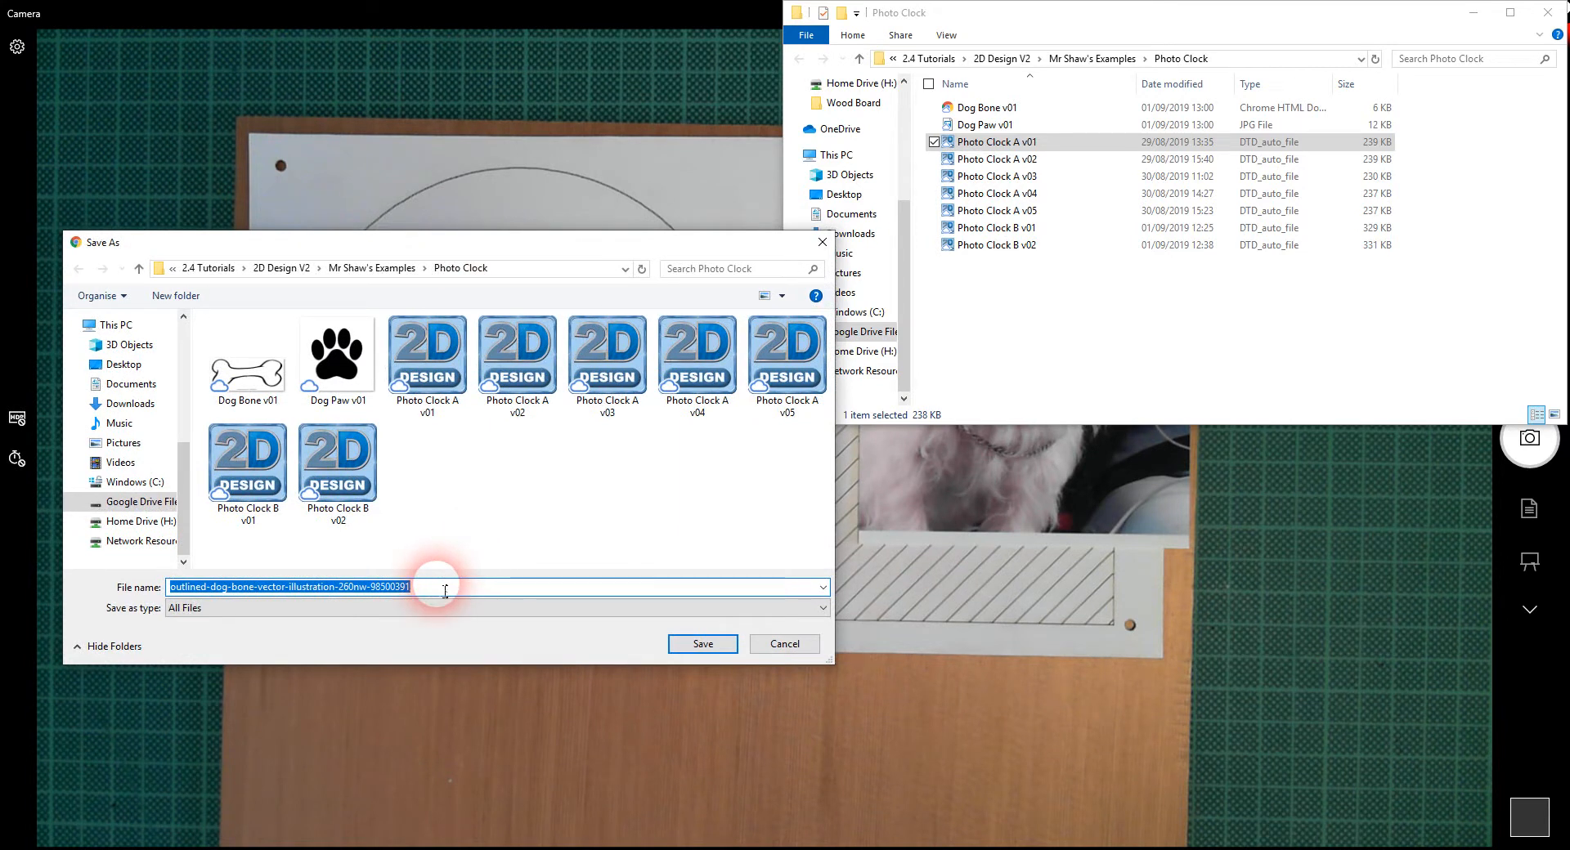
click(240, 382)
click(237, 608)
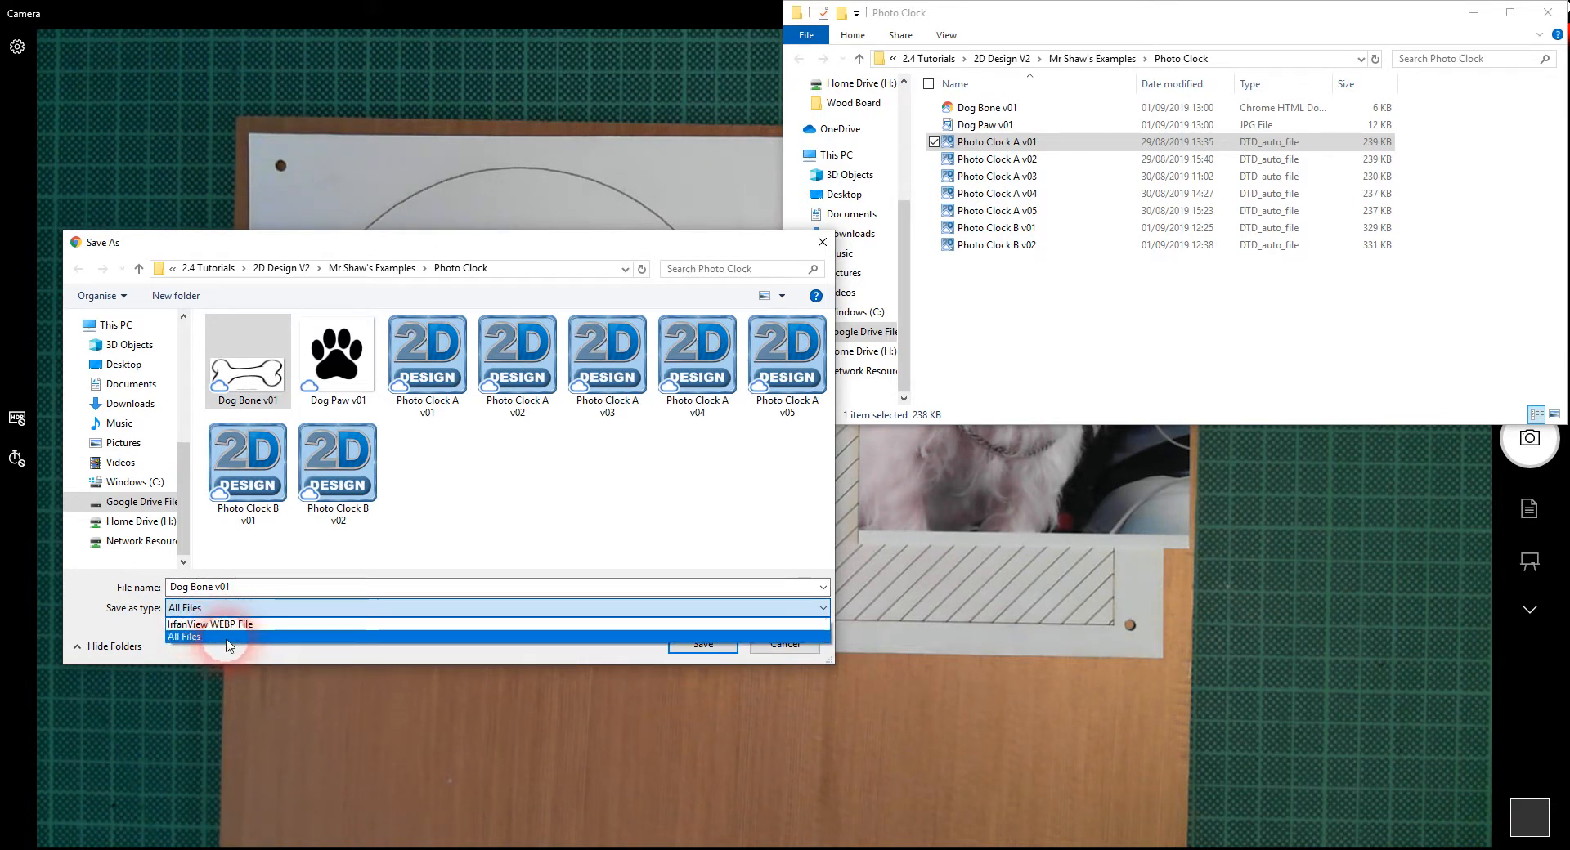
click(228, 637)
click(256, 587)
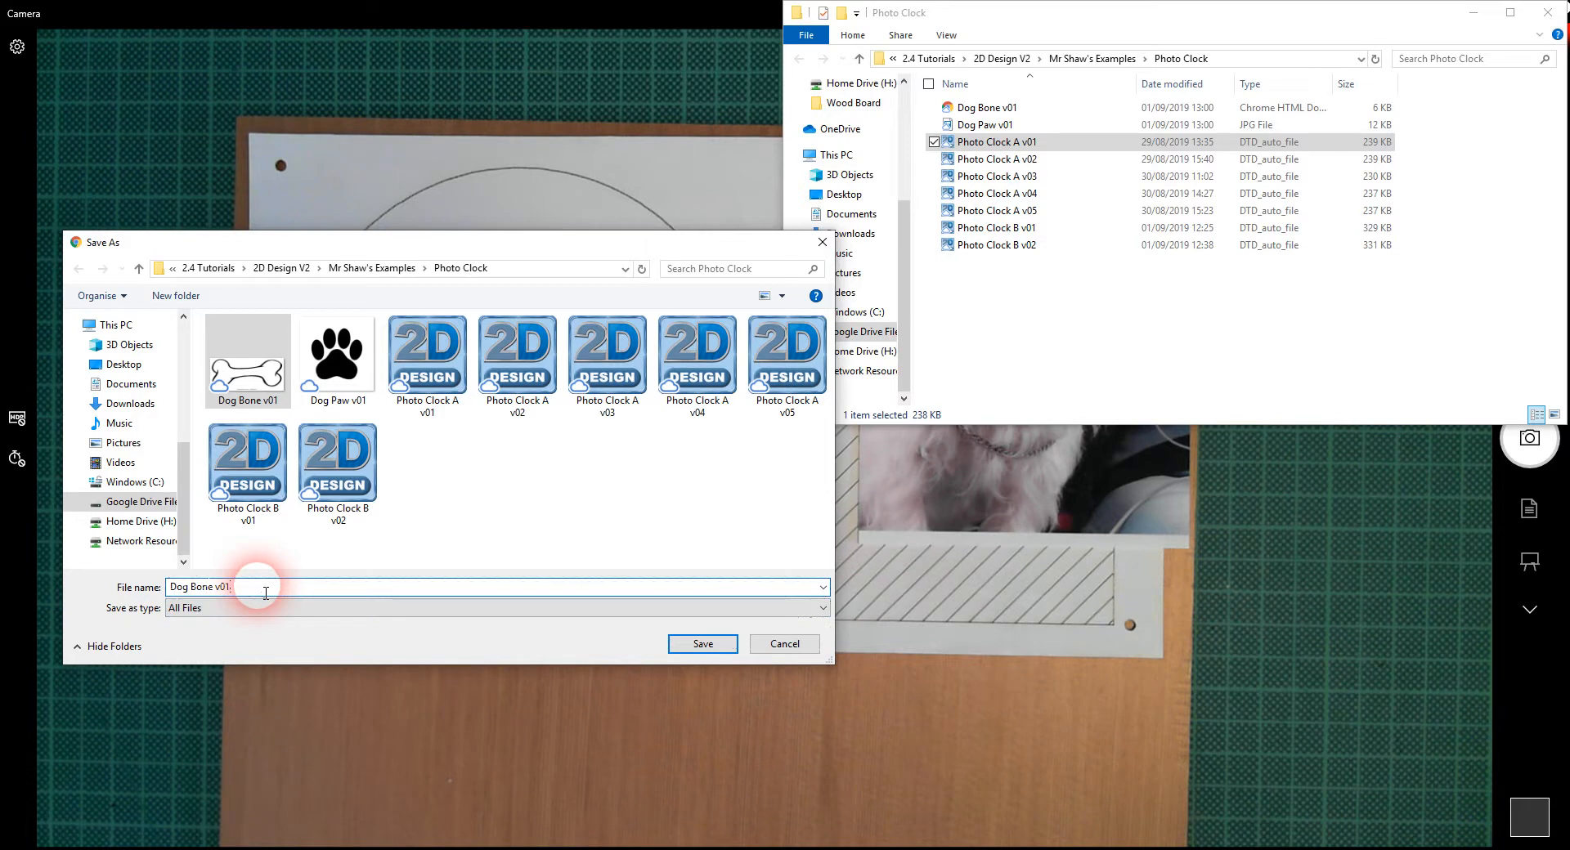
text(.)
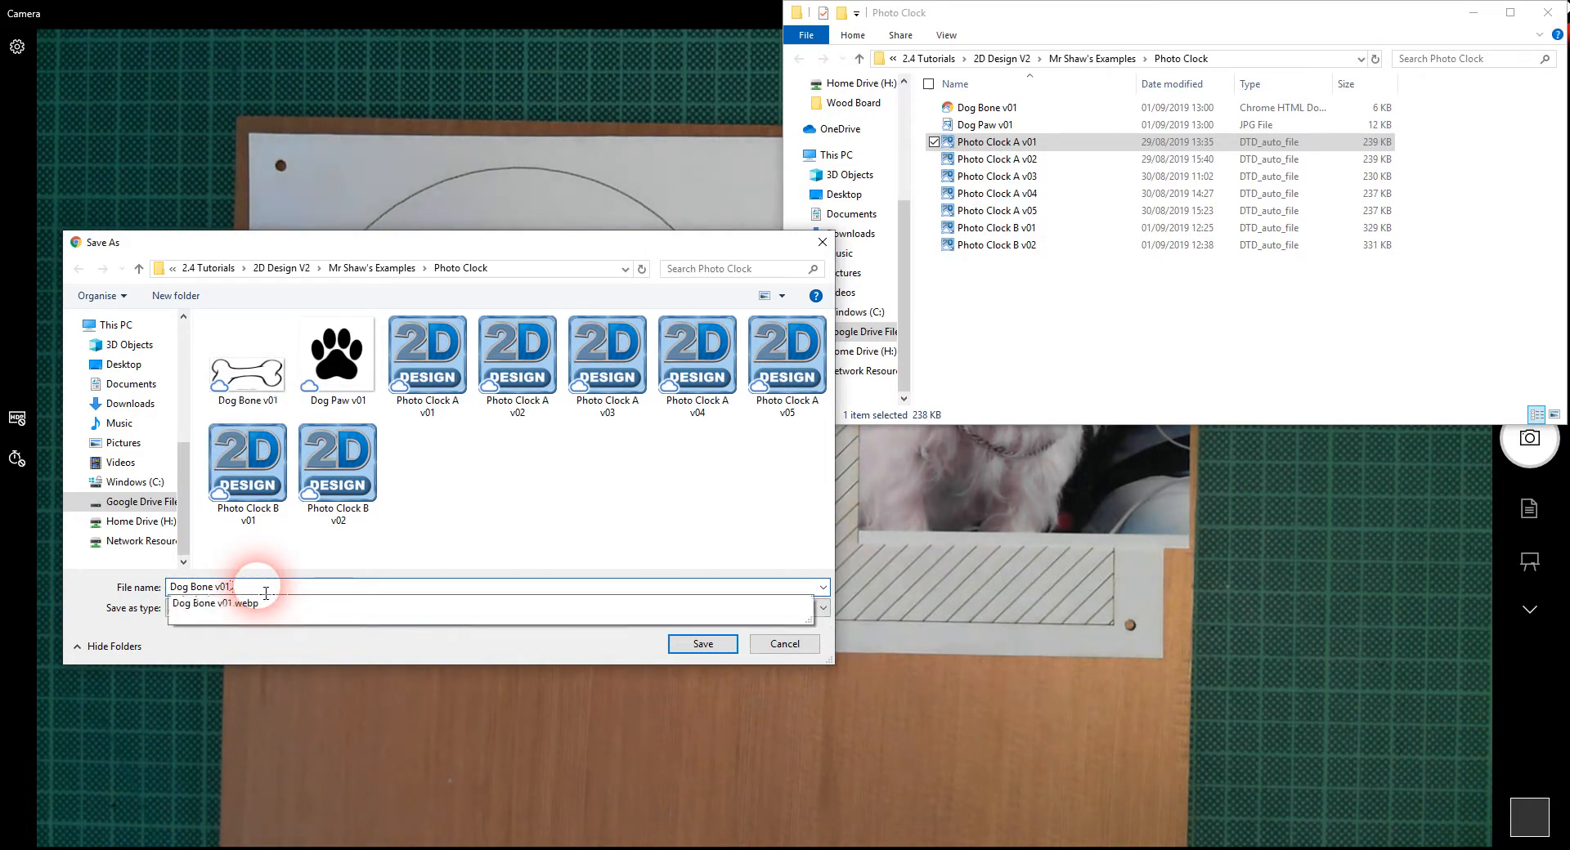
text(jpg)
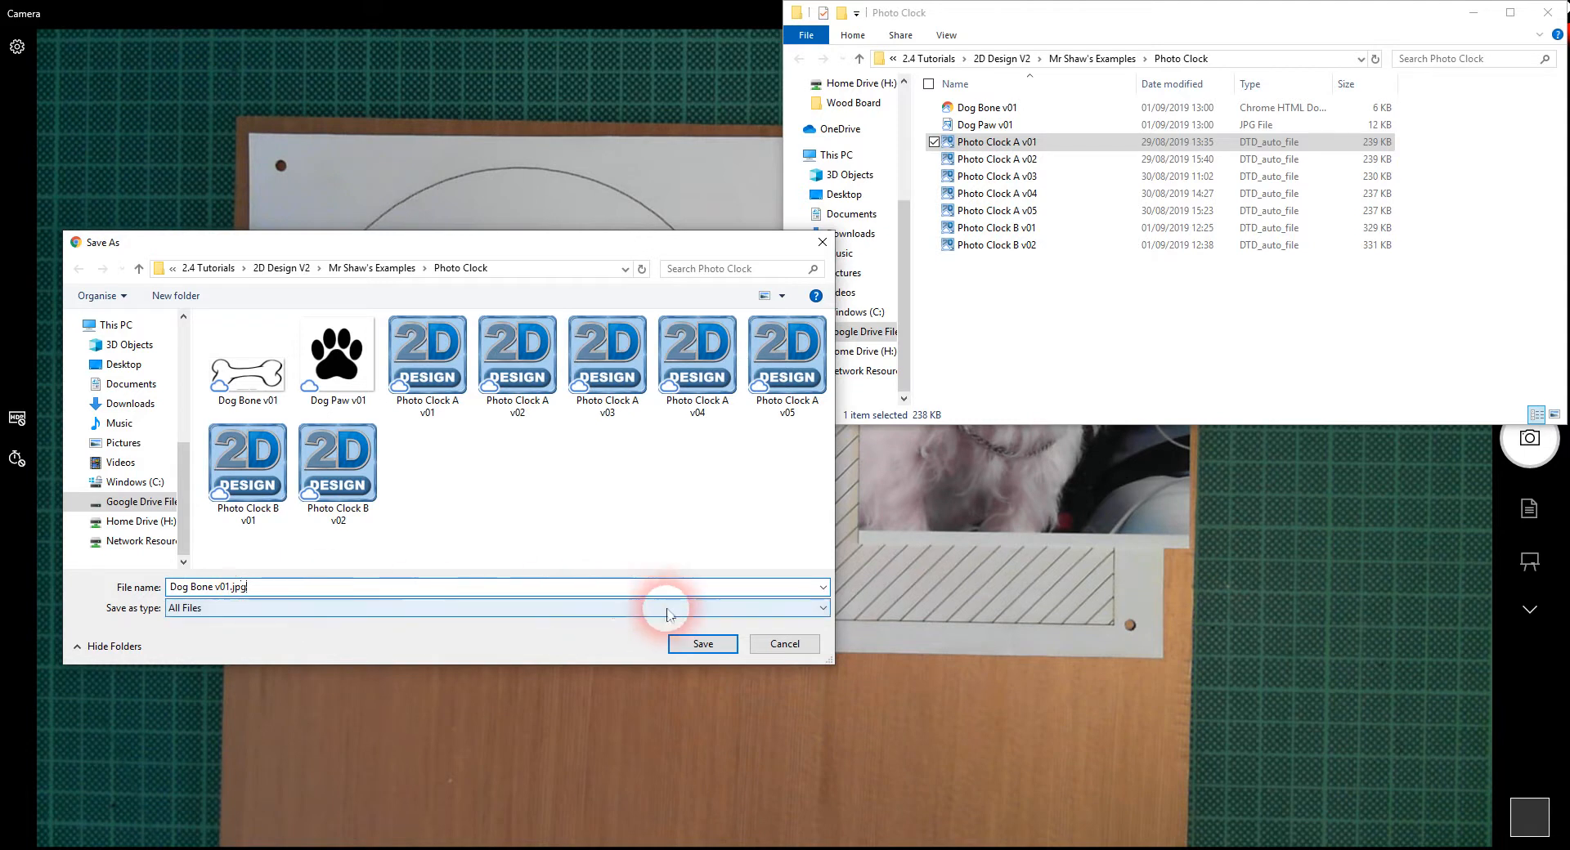
click(705, 646)
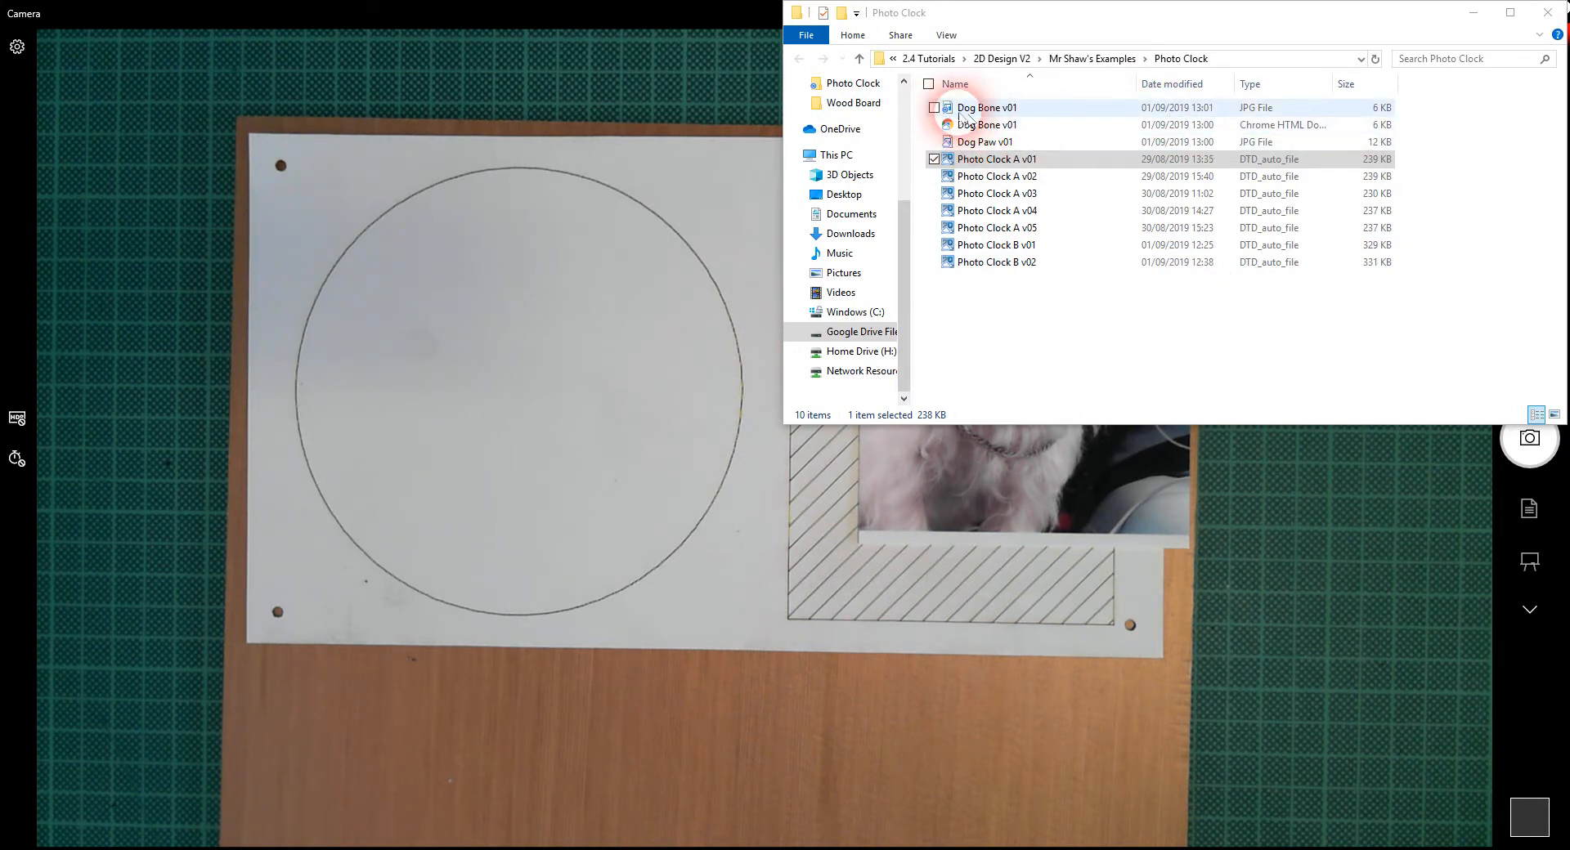
Switch to paint.net and arrange its window directly below the Photo Clock folder window
drag(1174, 17, 1567, 5)
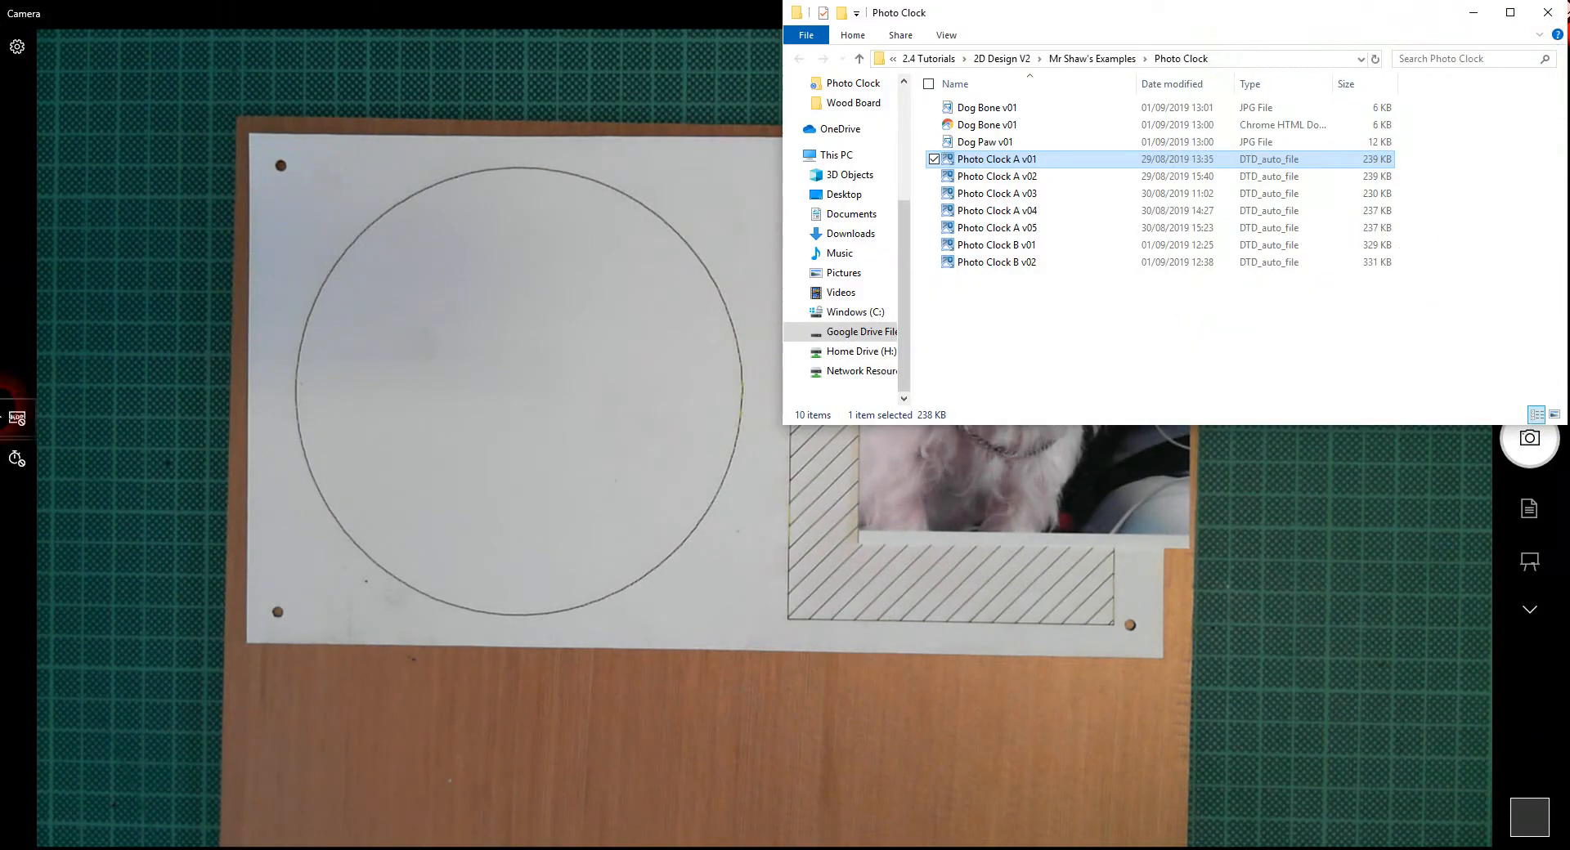
click(144, 381)
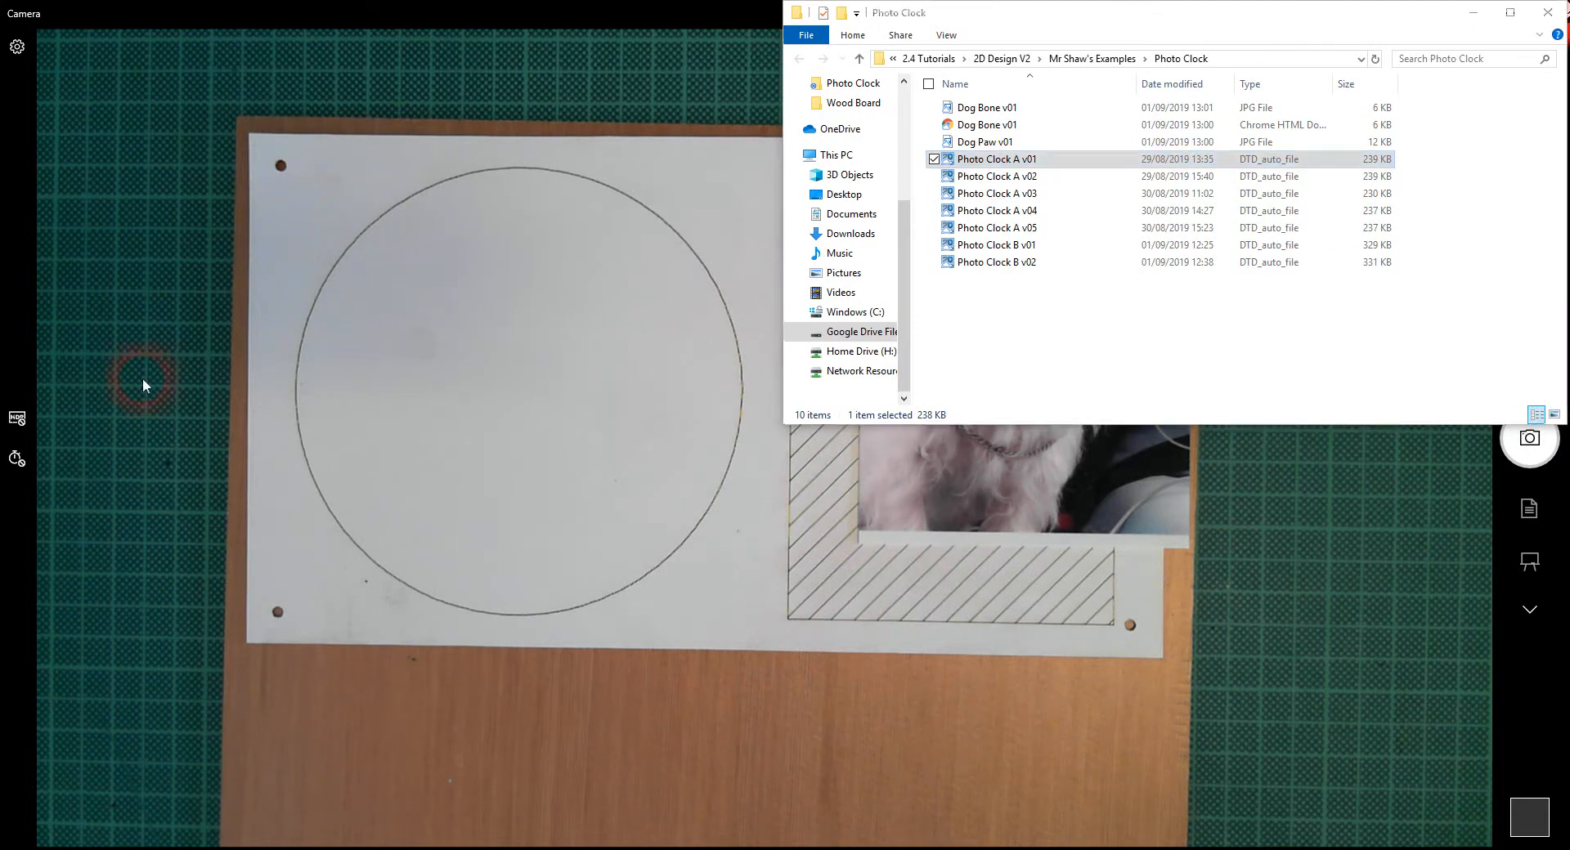
mouse_move(830, 848)
mouse_down()
mouse_move(1546, 616)
mouse_move(1568, 848)
mouse_up()
click(1138, 380)
click(701, 745)
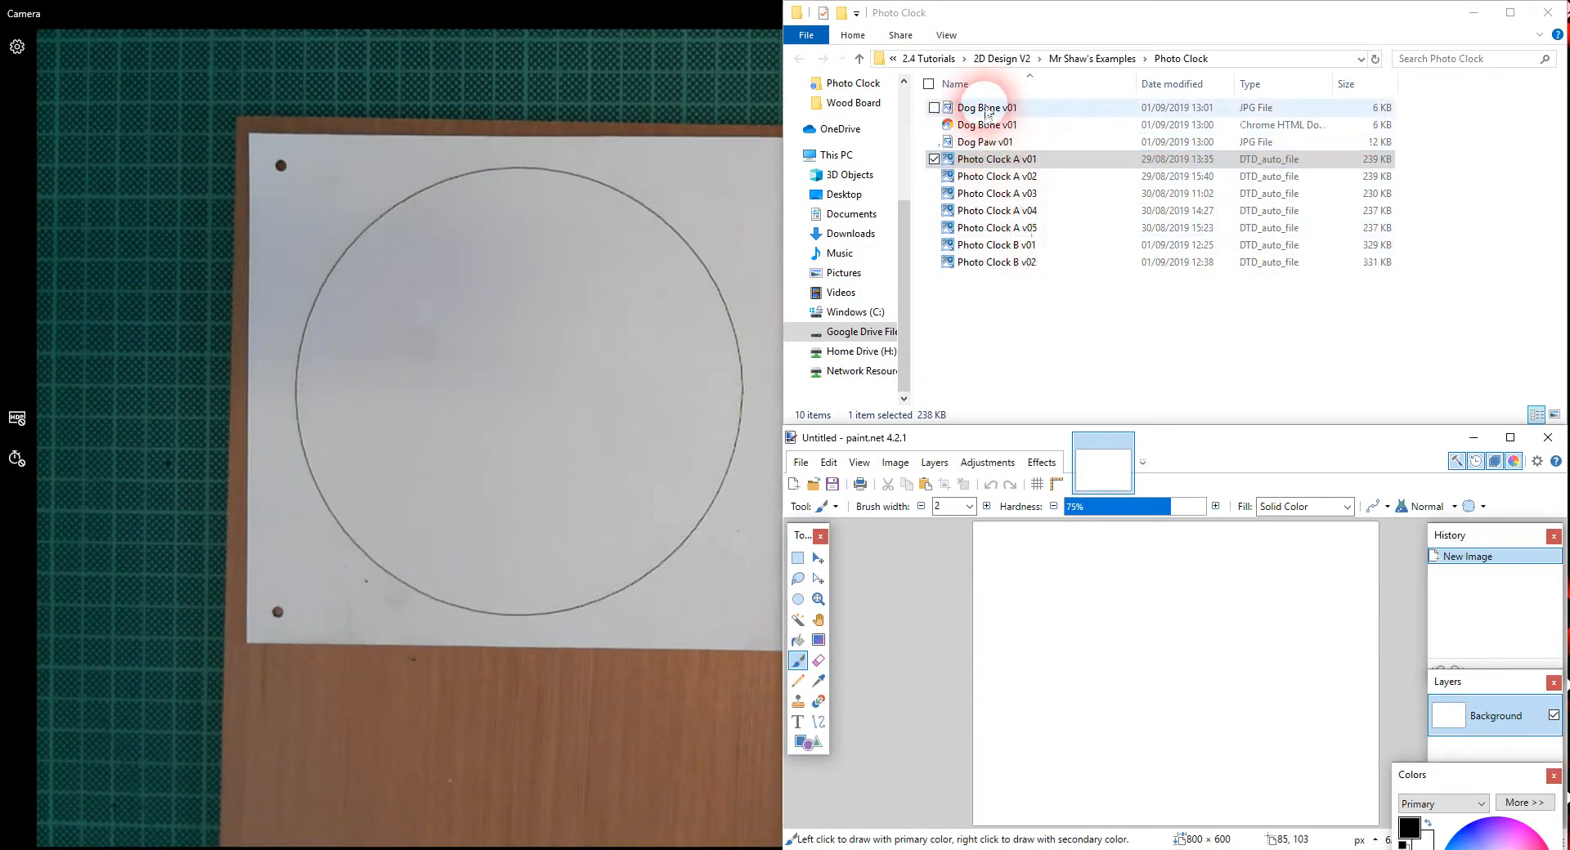
Open the JPG files Dog Bone v01 and Dog Paw v01 from the folder in paint.net and maximize its window
drag(996, 114, 1107, 601)
click(1104, 652)
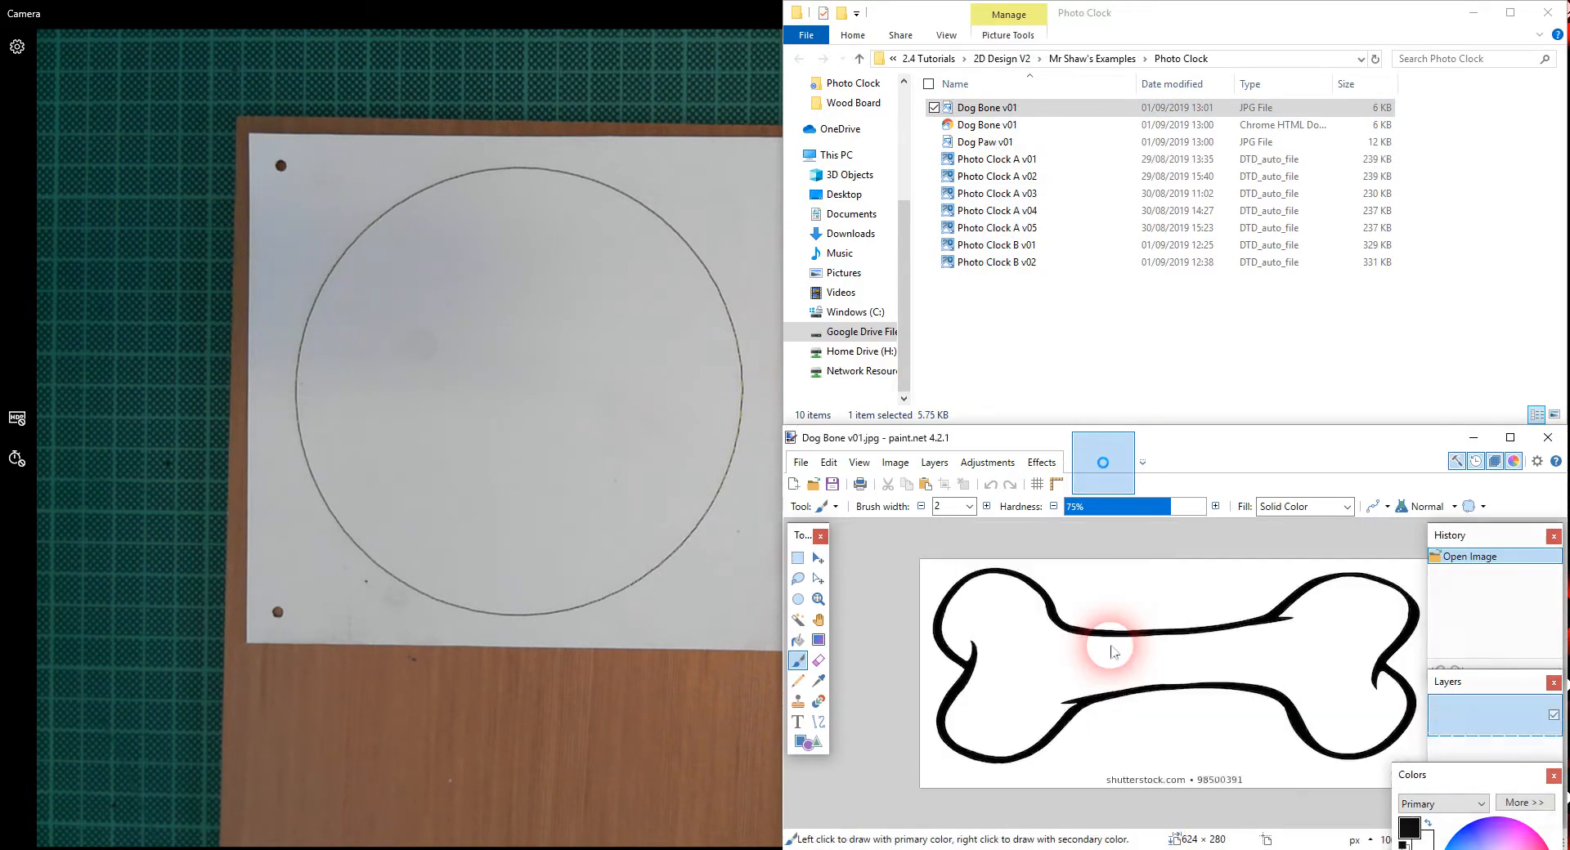
drag(985, 148, 1069, 664)
click(1098, 659)
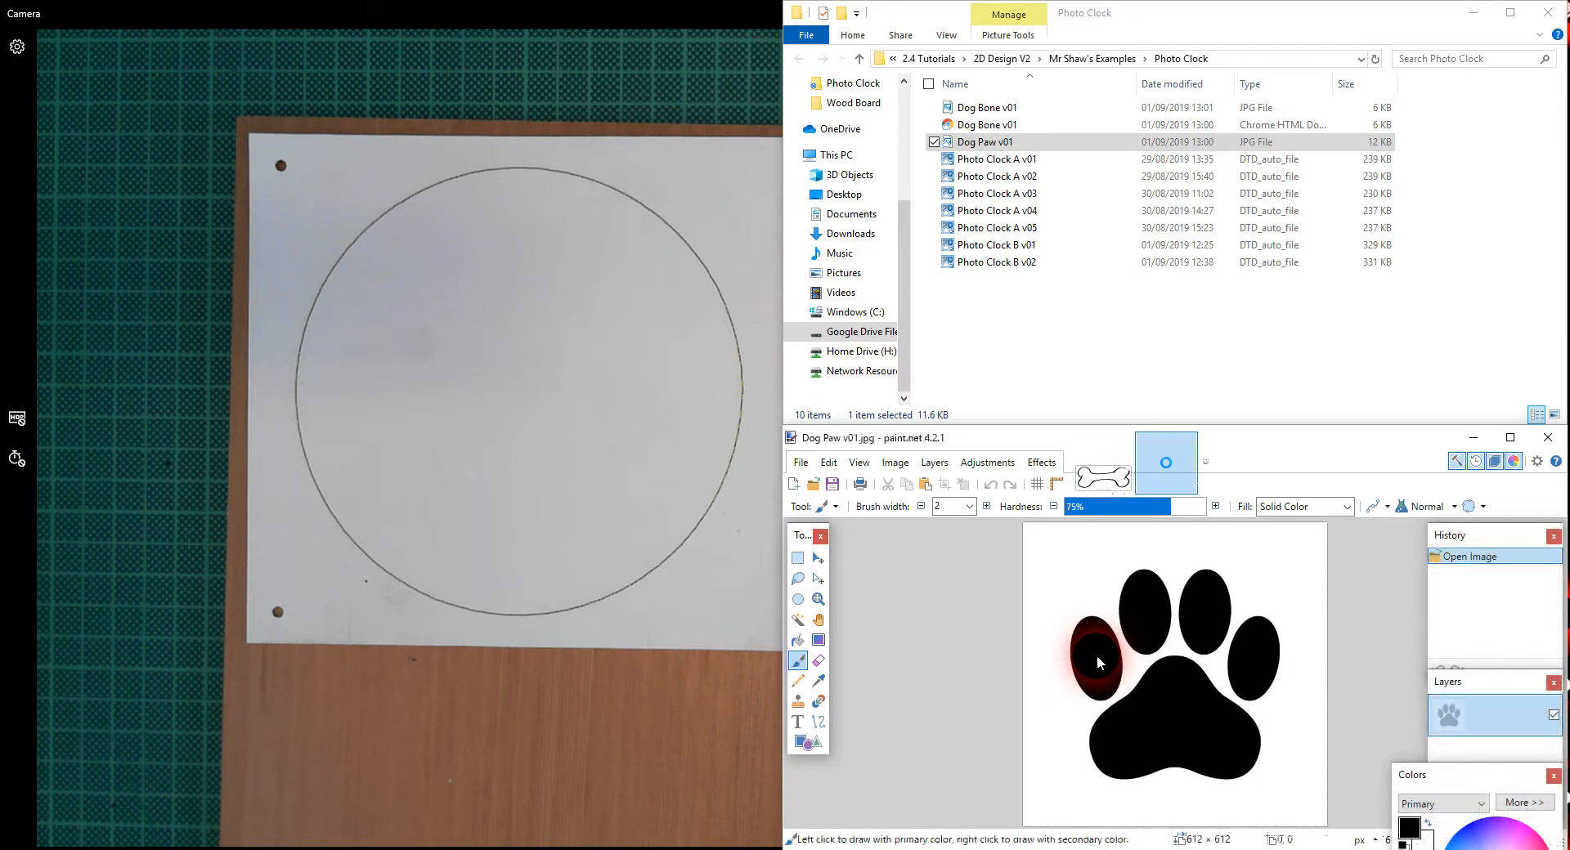
click(1510, 438)
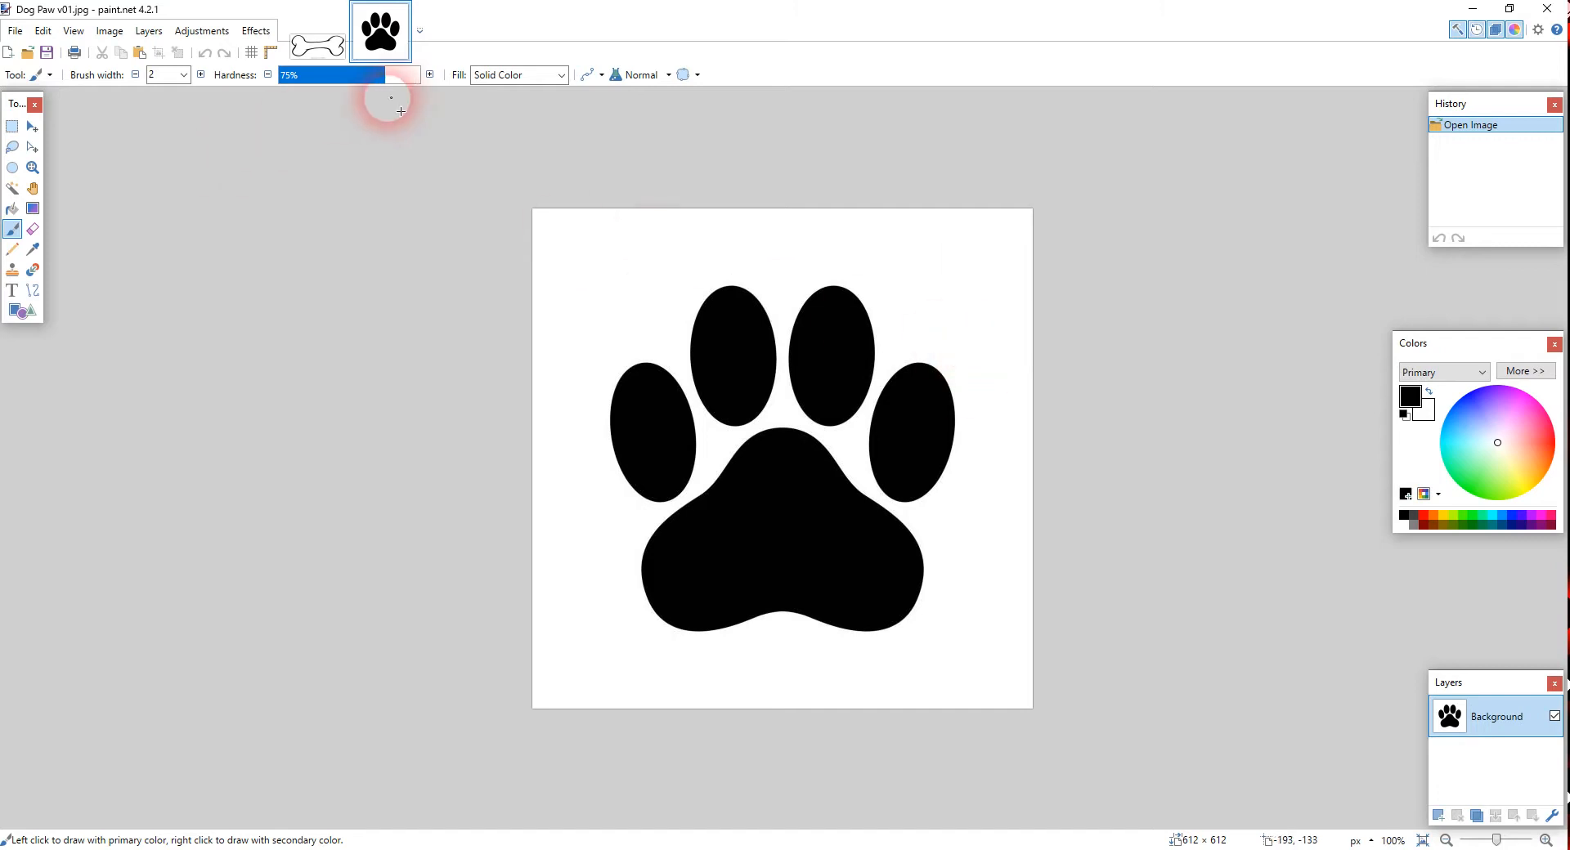
click(24, 34)
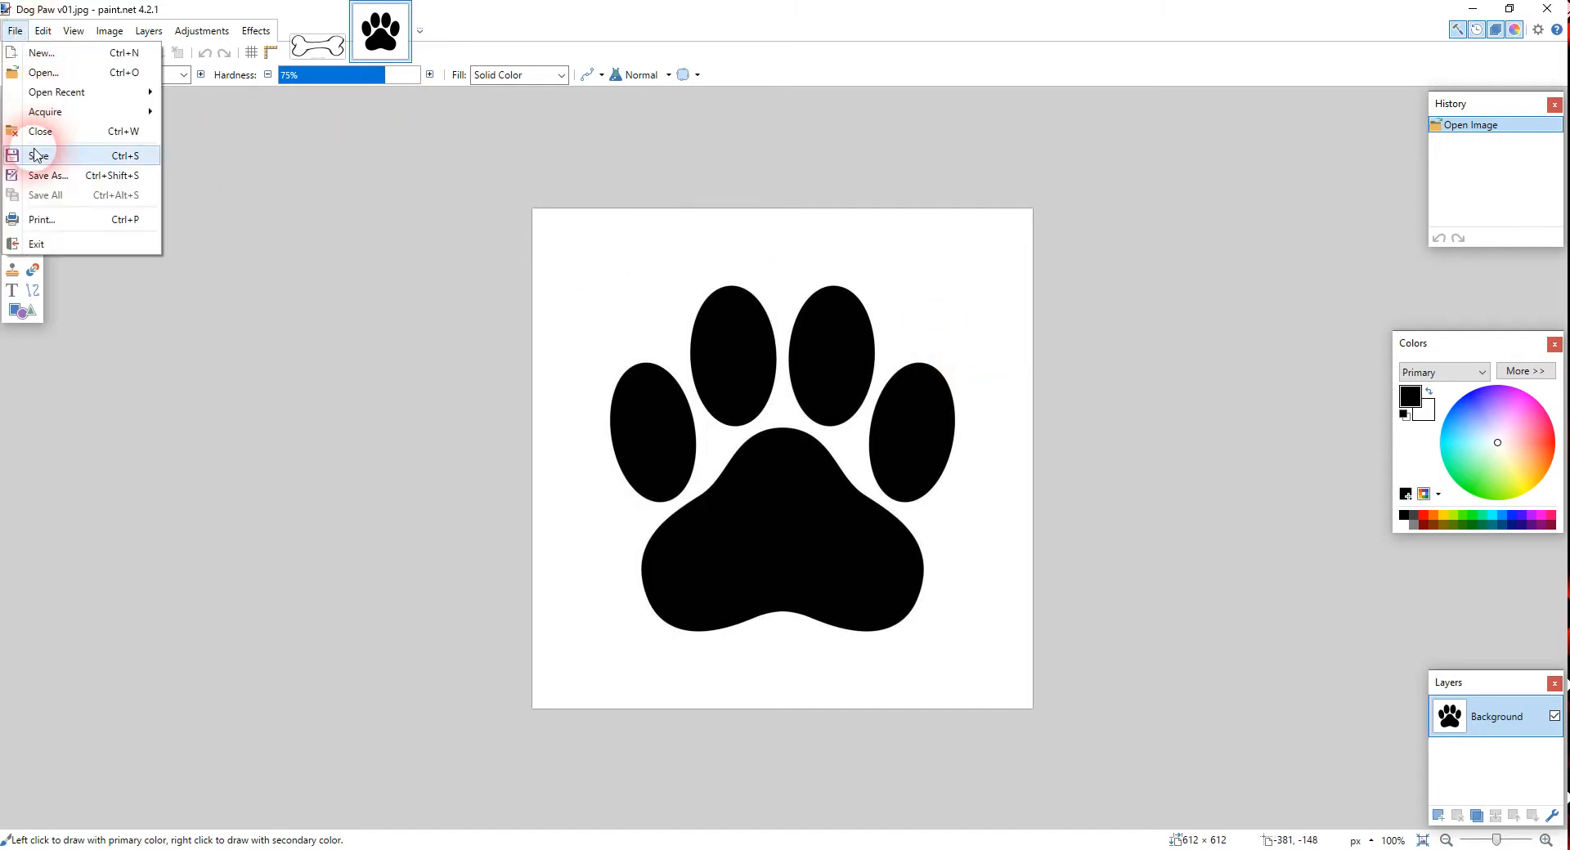
click(641, 76)
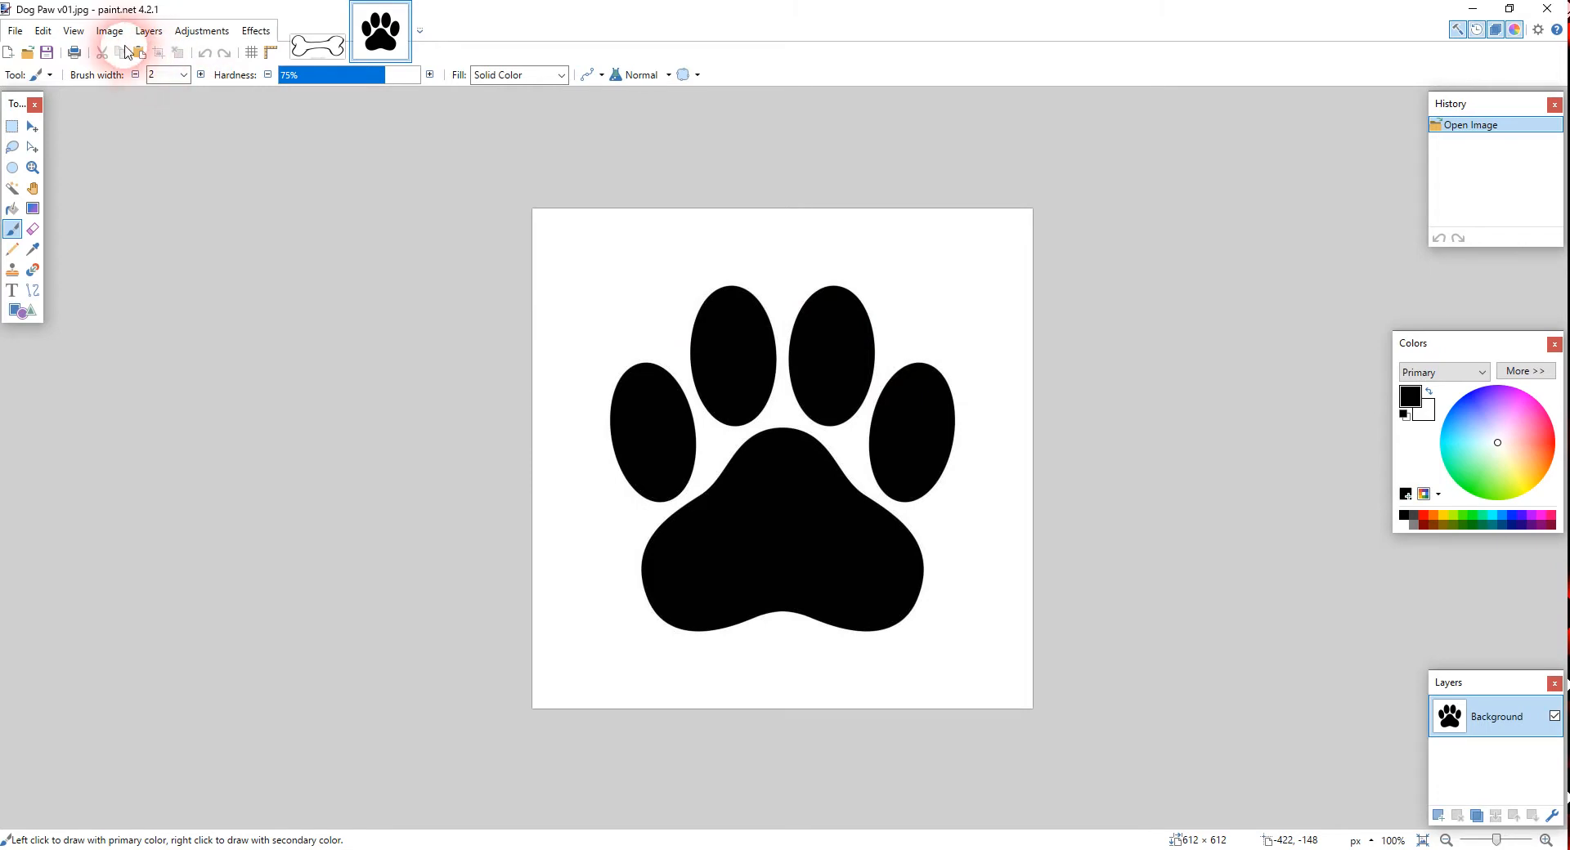
Crop the image to the black paw print by inverting a Magic Wand selection of the white background
click(12, 189)
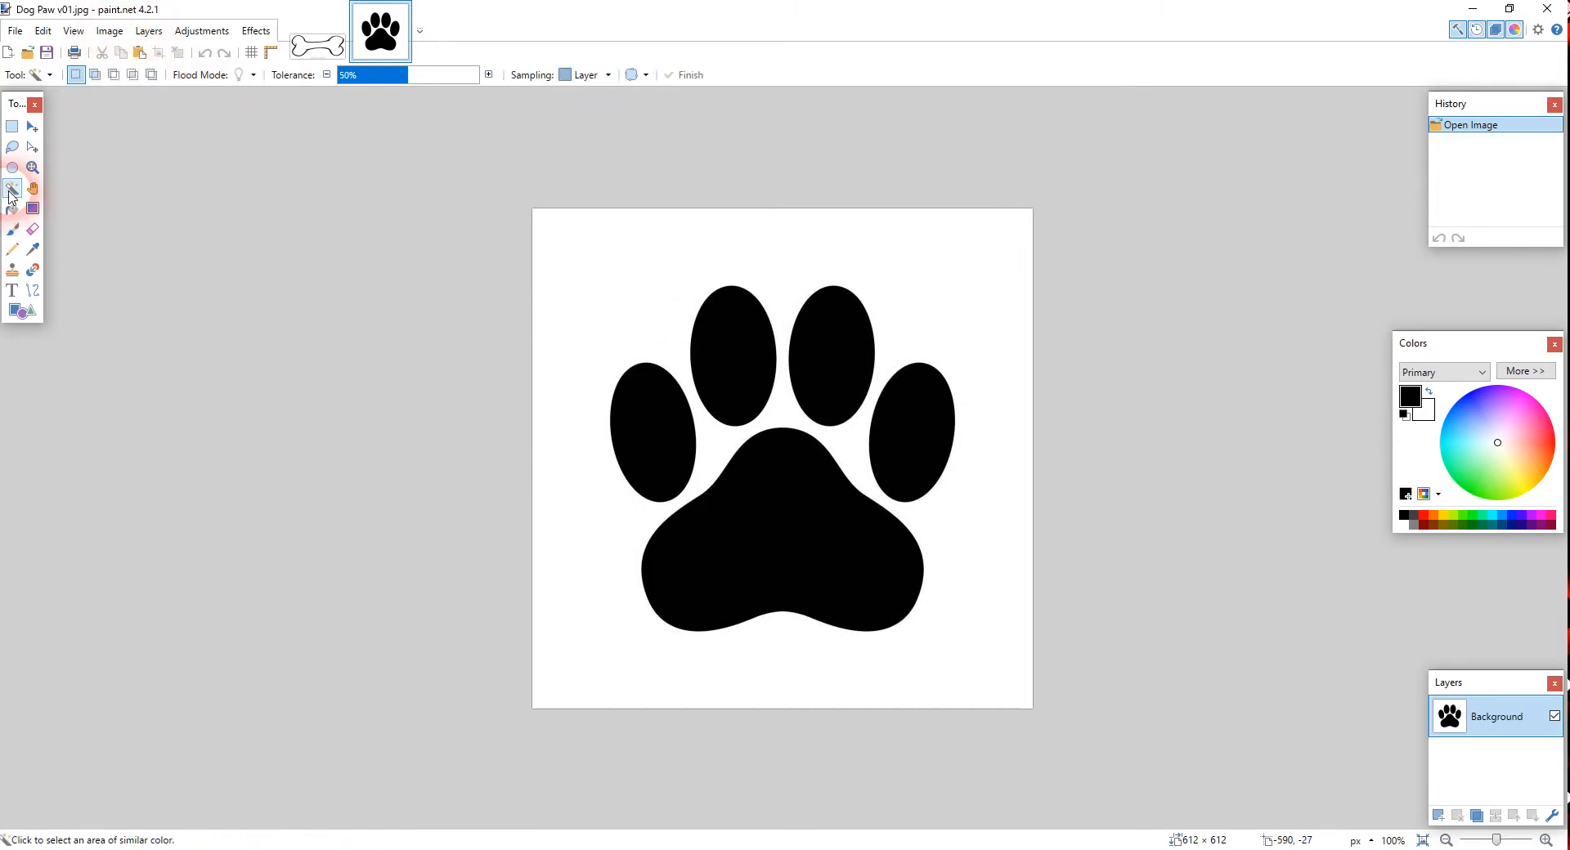
click(865, 234)
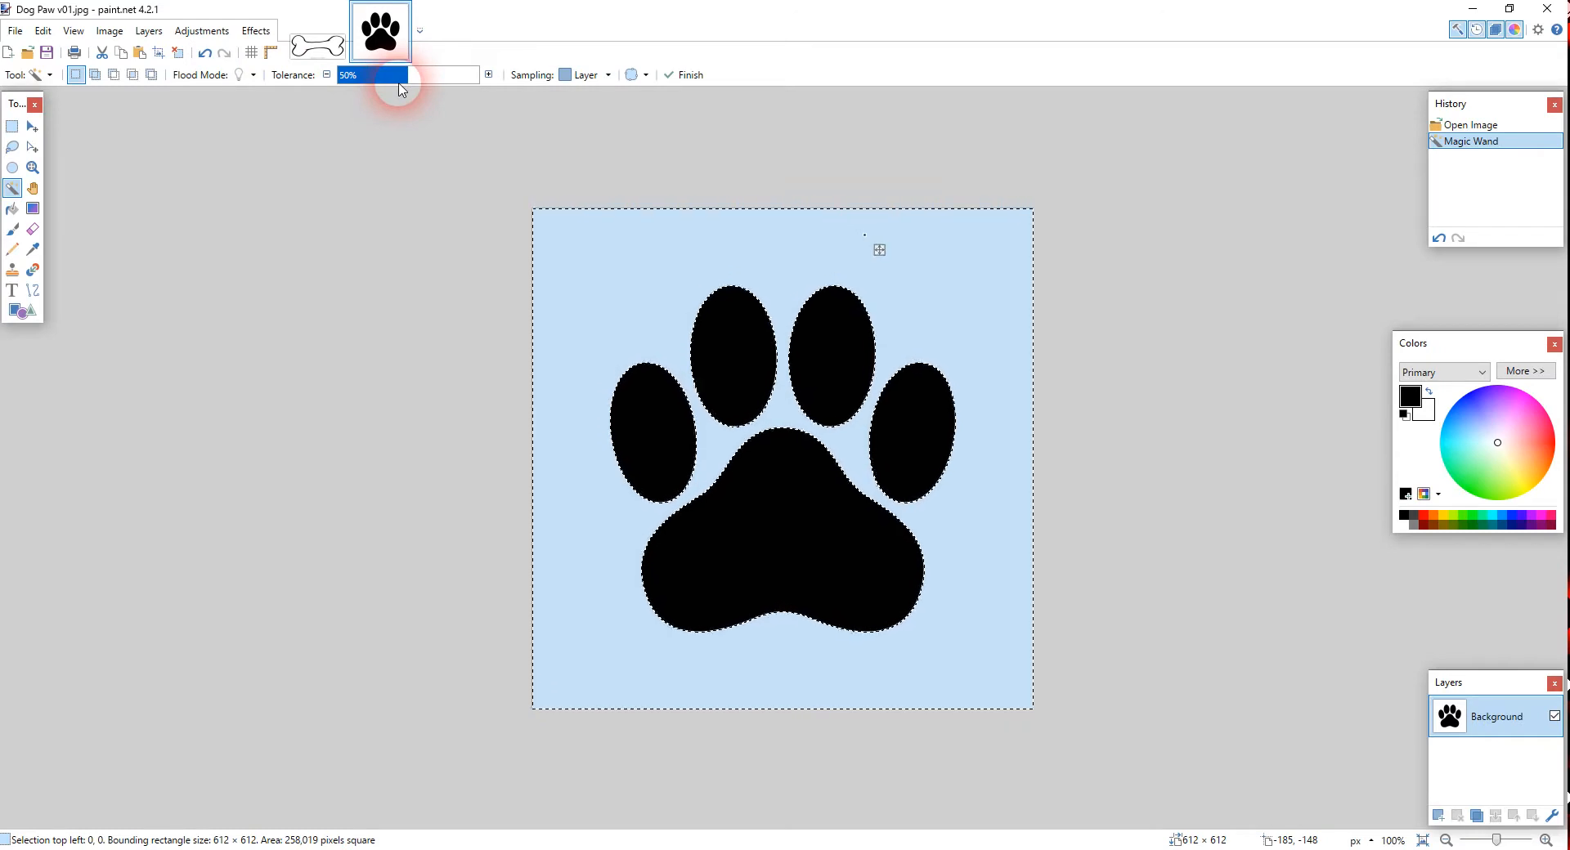
click(42, 31)
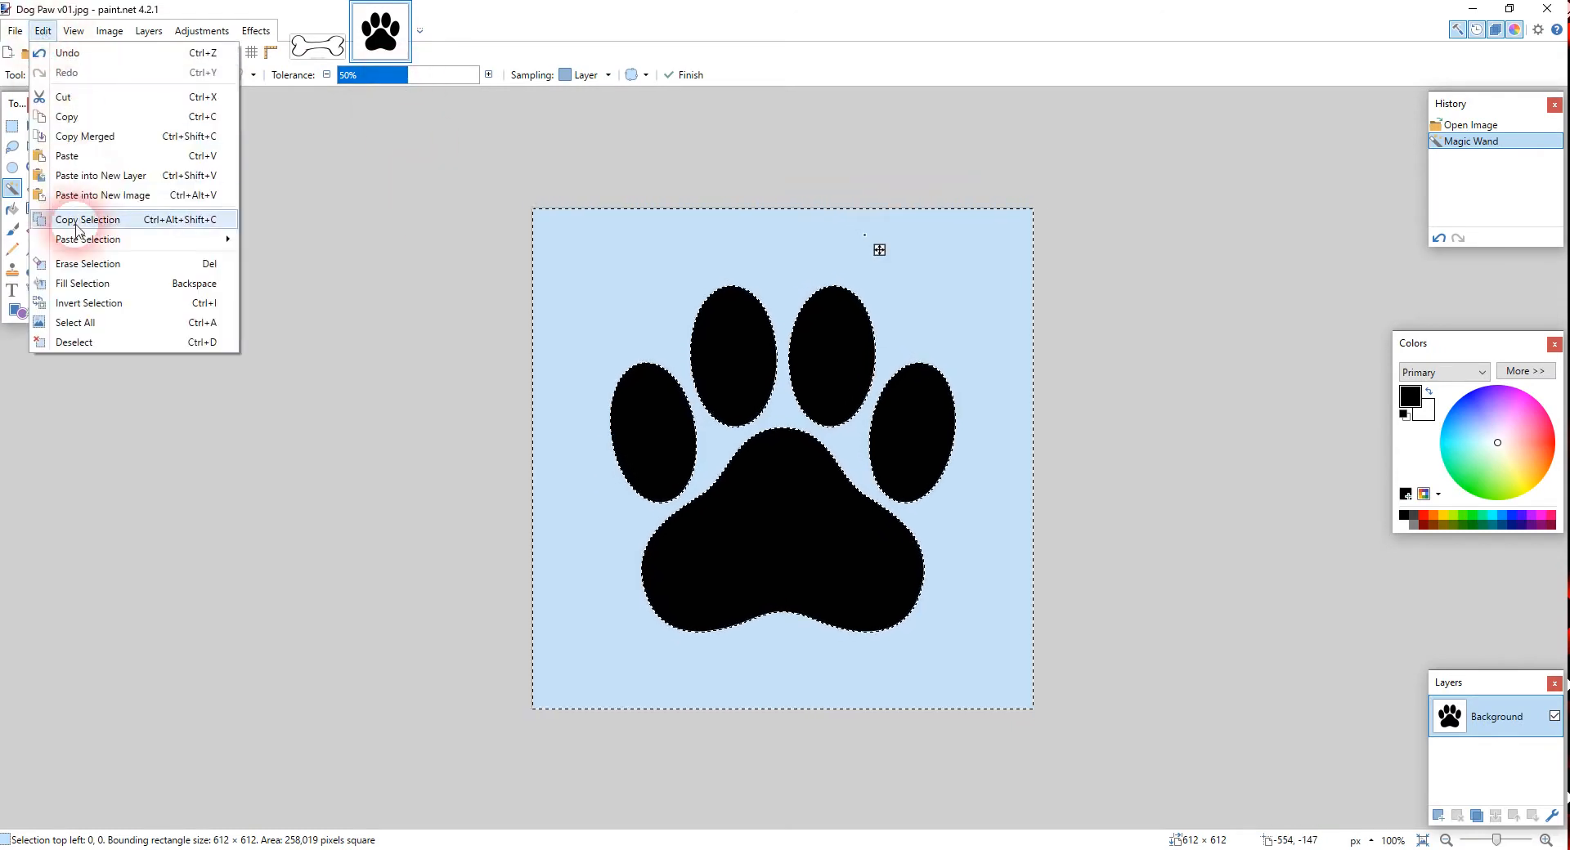
click(102, 305)
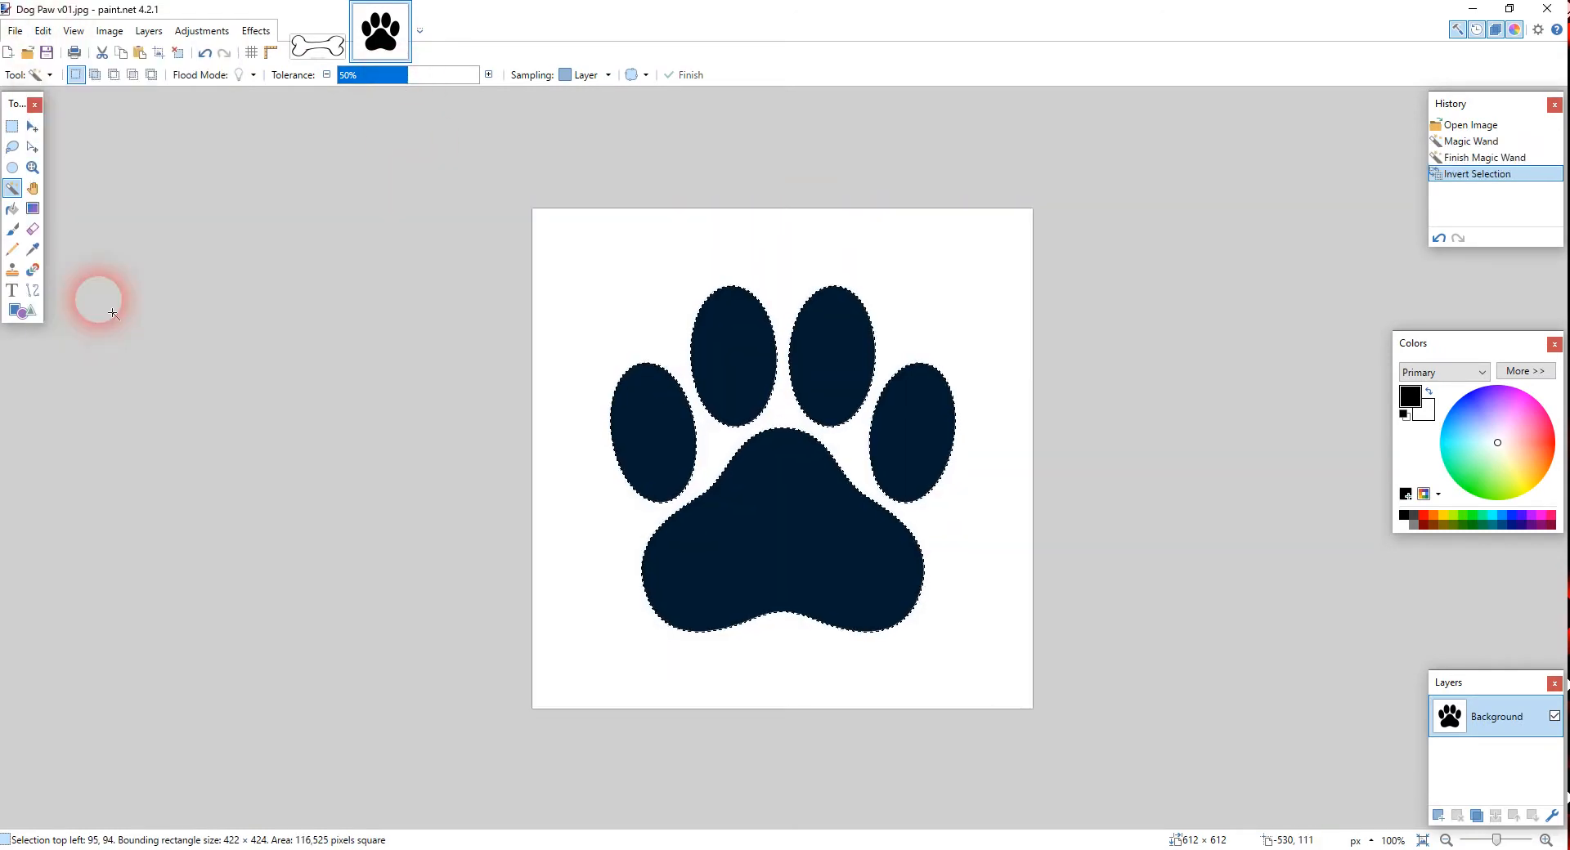
click(125, 37)
click(1090, 452)
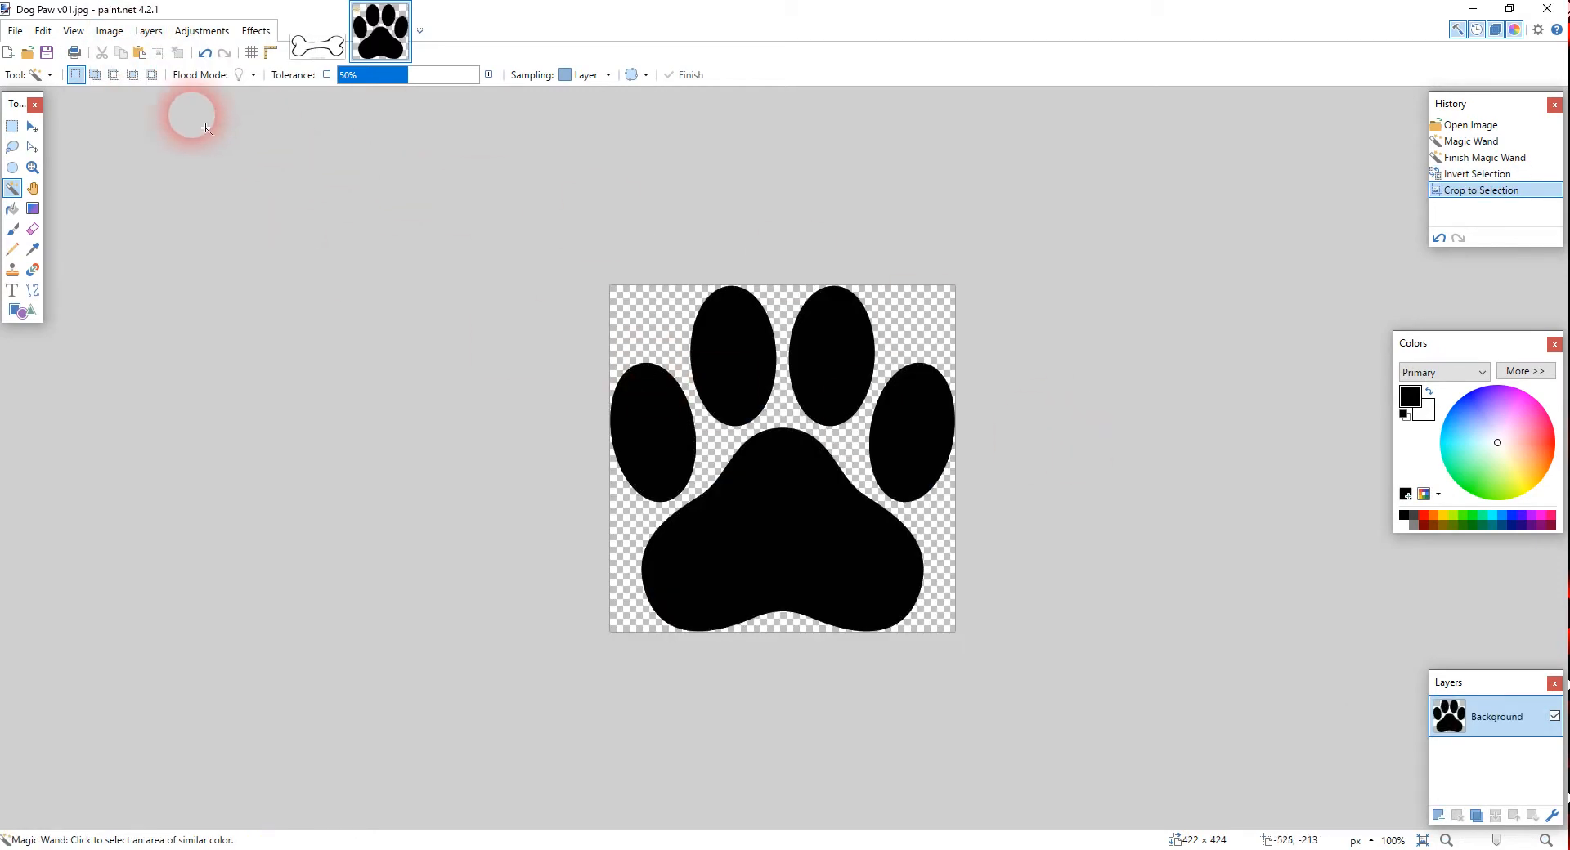
Save the cropped paw print as a 24-bit BMP file named Dog Paw v01 in the Photo Clock folder
click(14, 30)
click(49, 175)
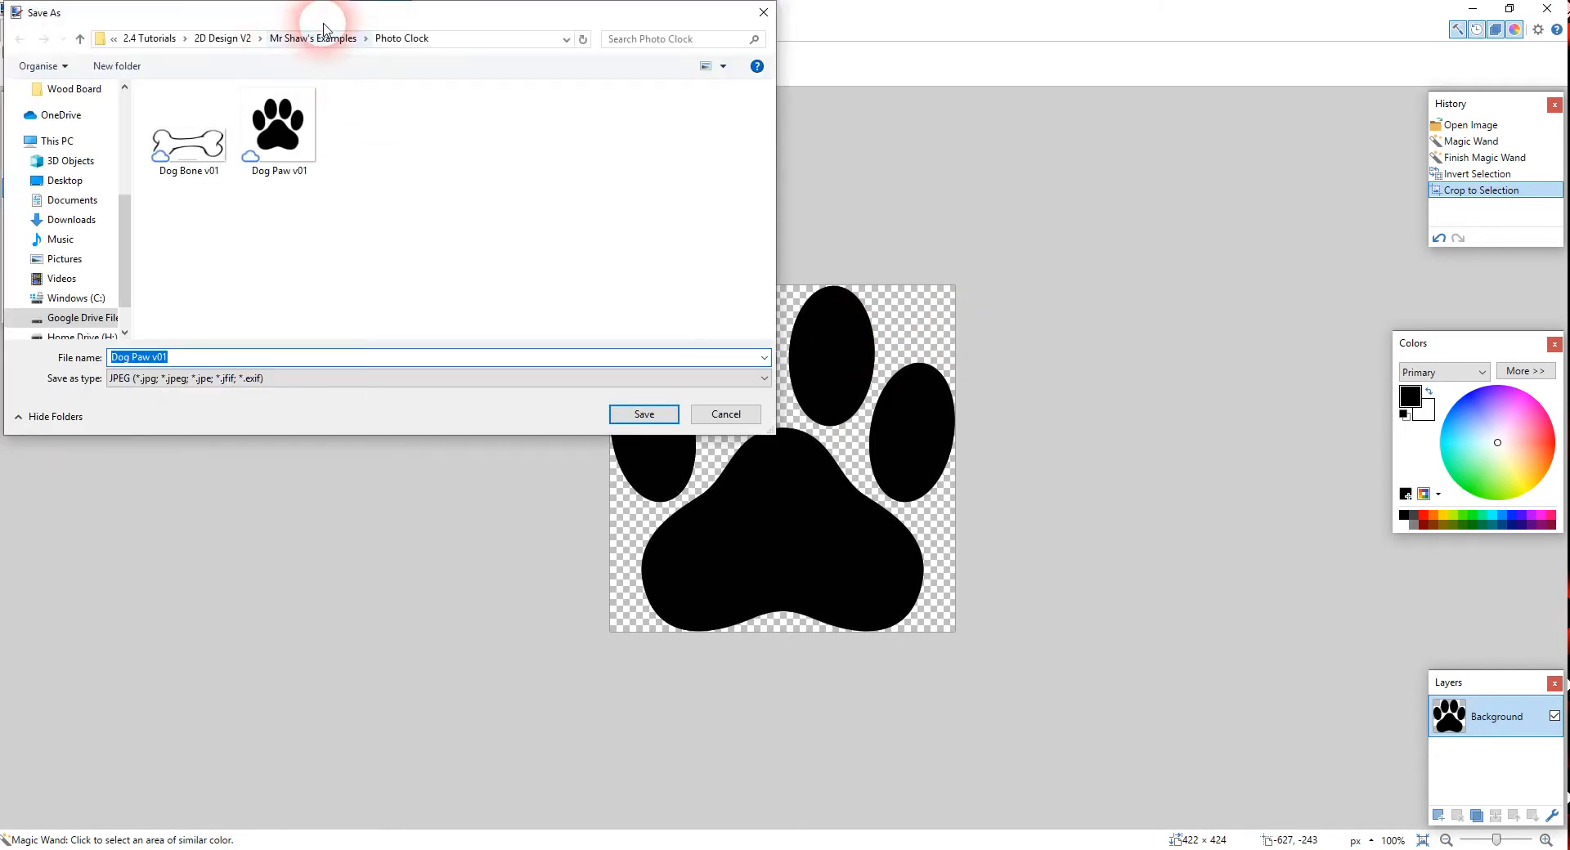
click(218, 380)
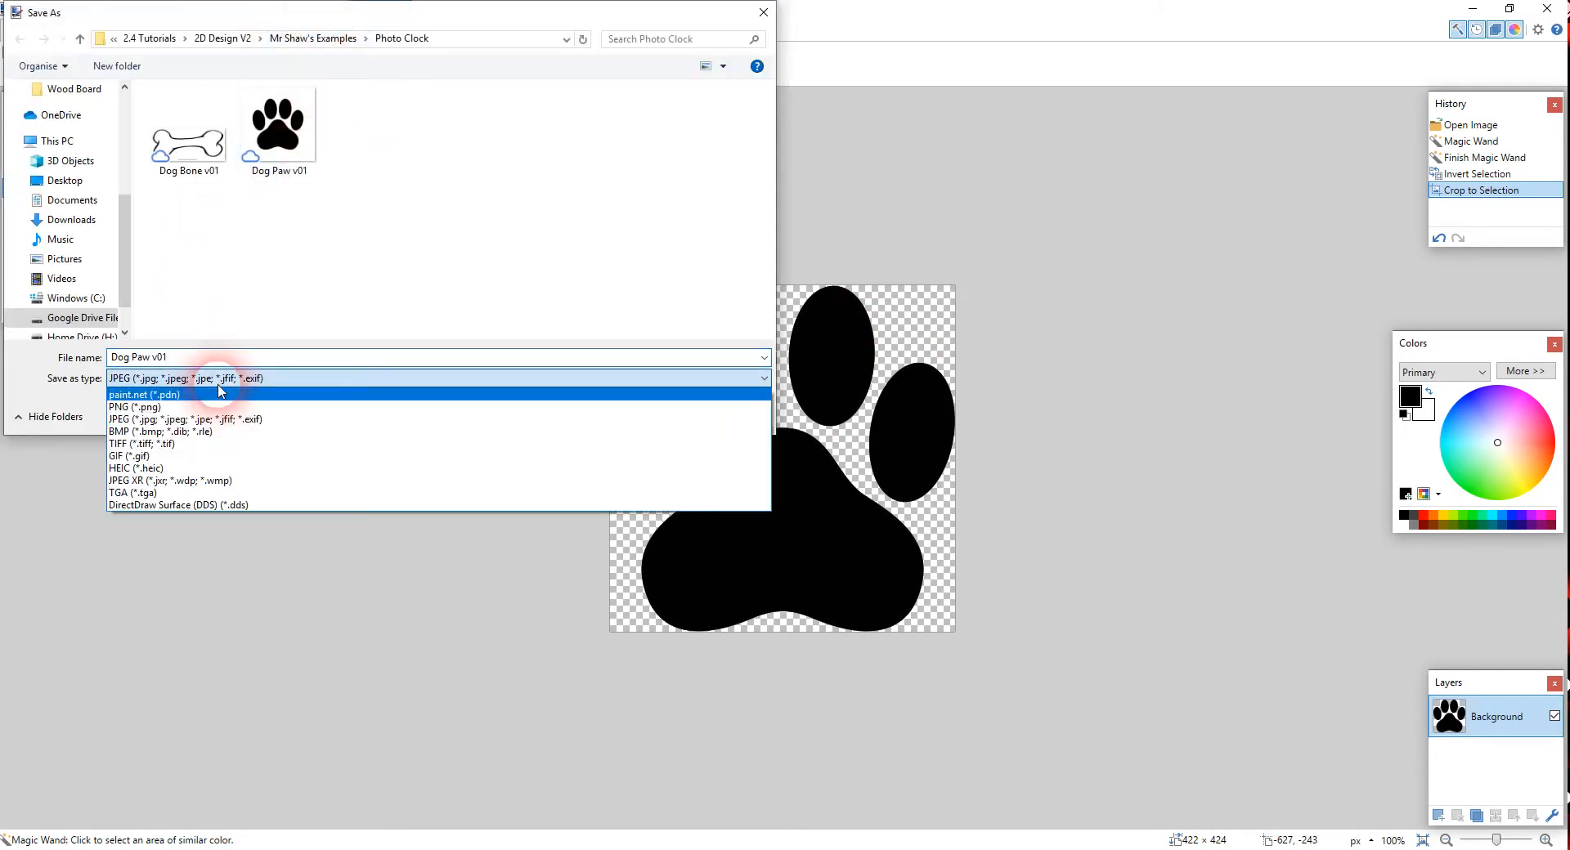
click(140, 432)
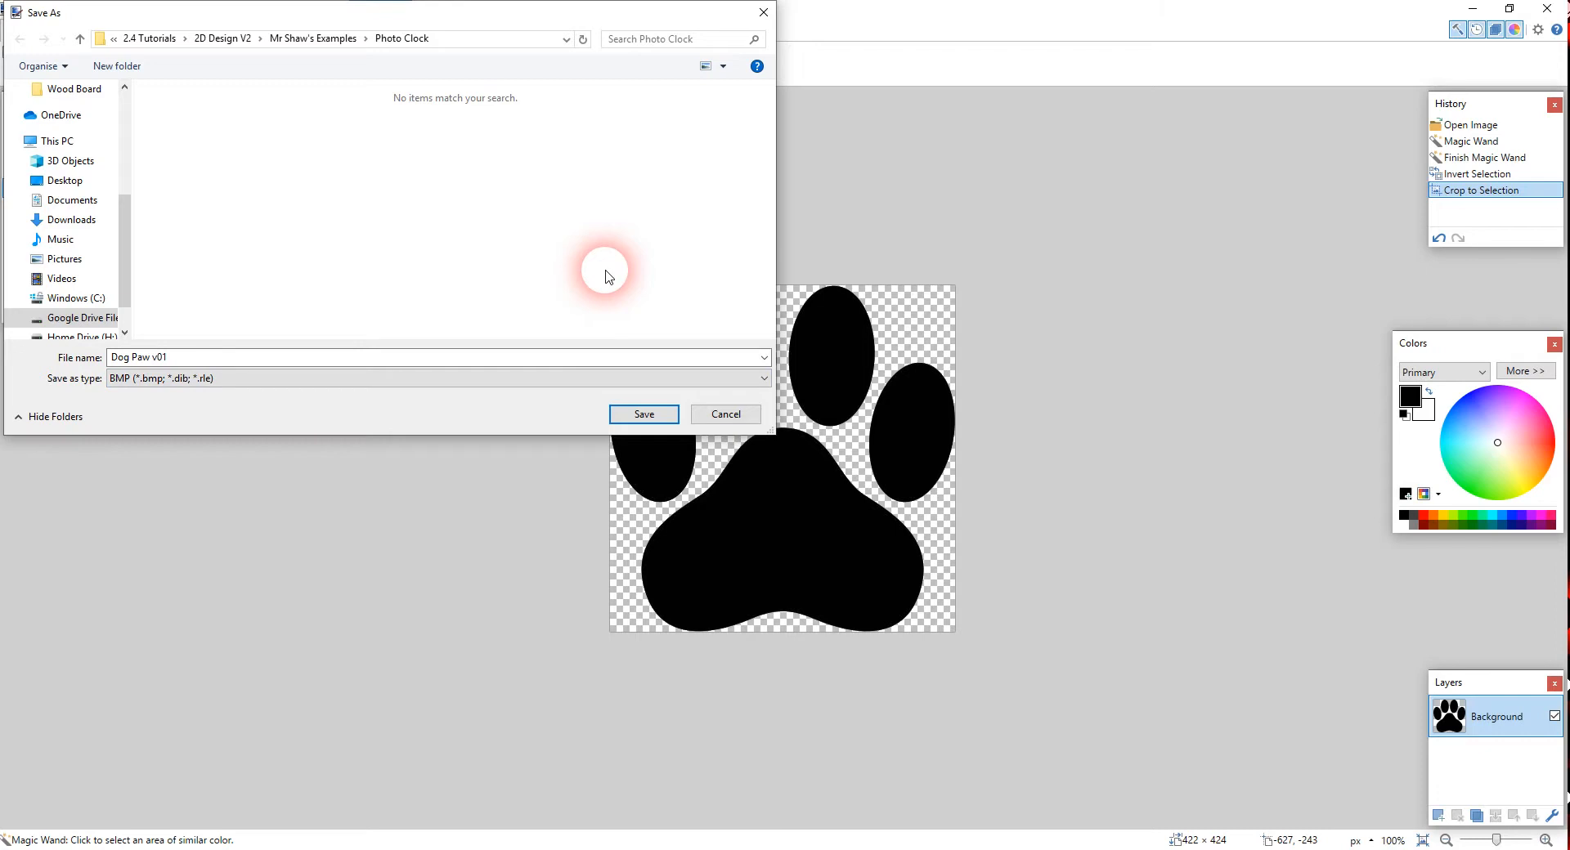
click(644, 413)
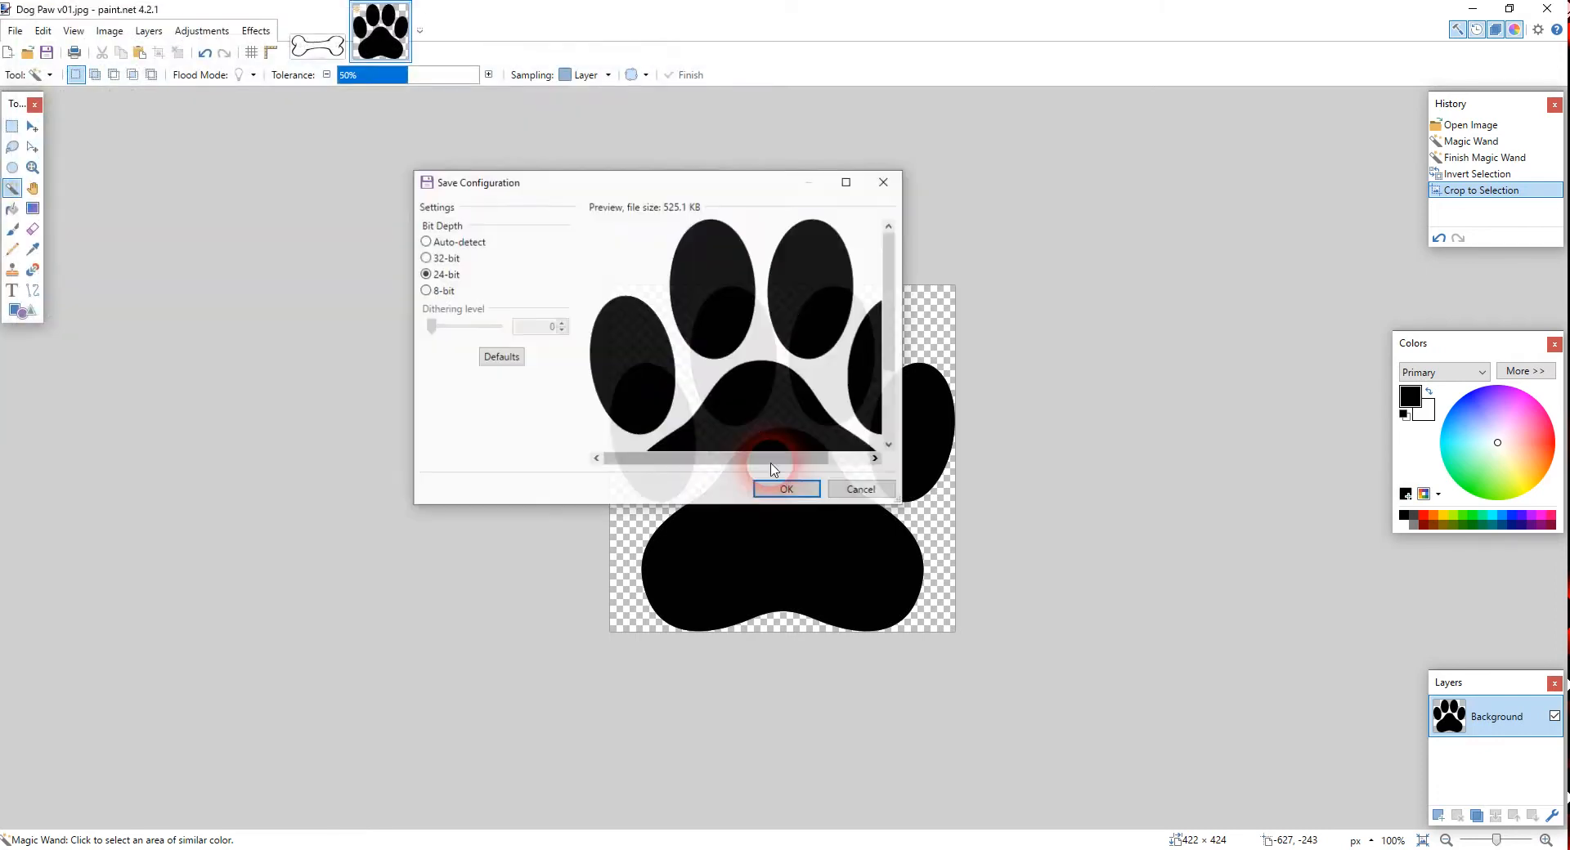
click(785, 490)
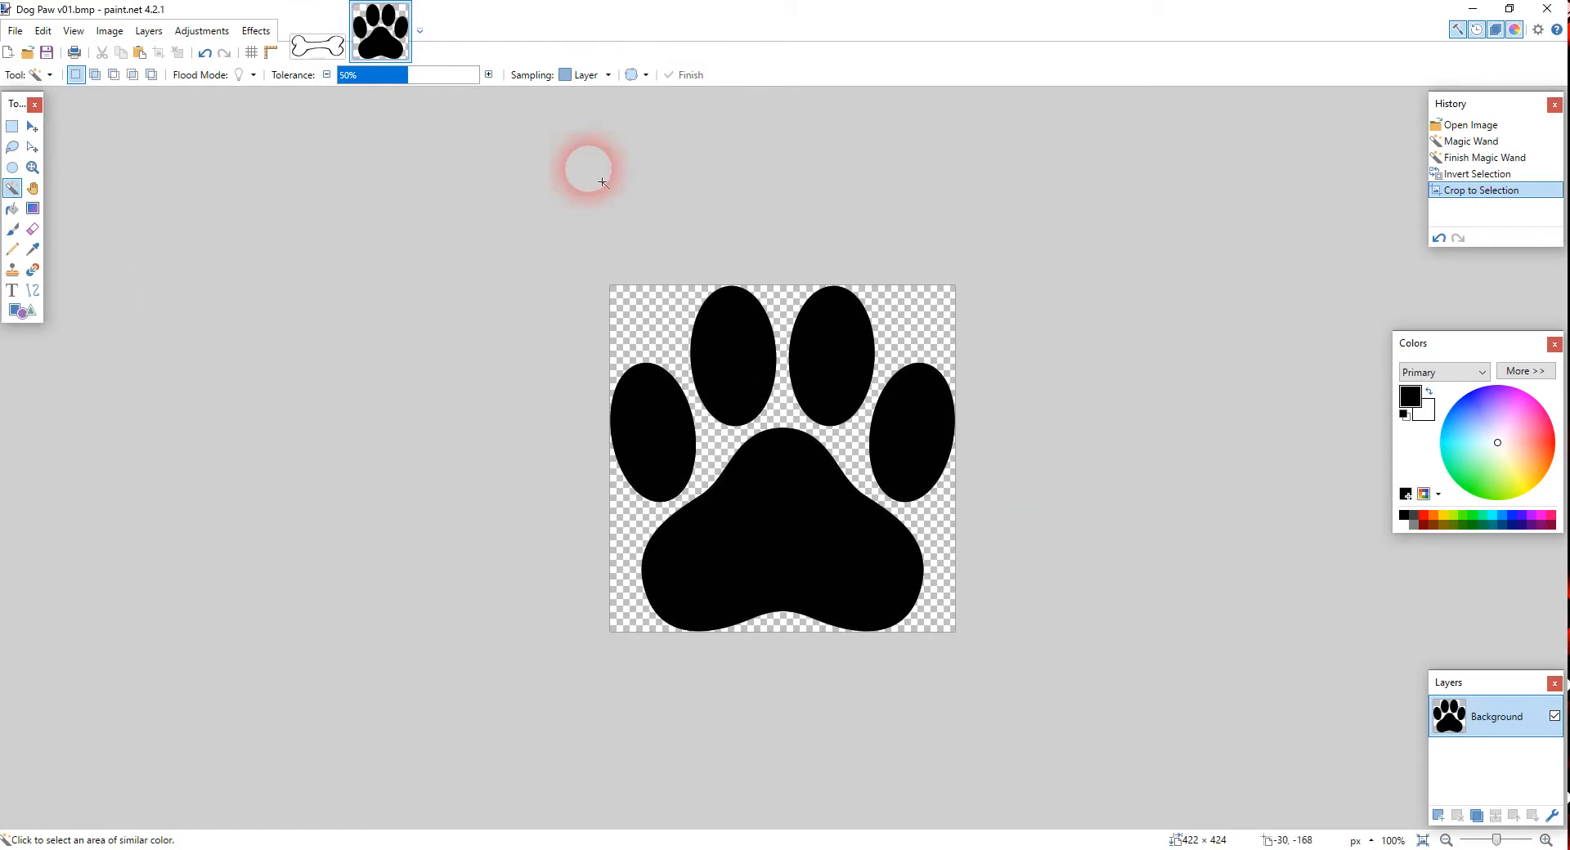
Switch to the dog bone image and paint white over the start of the caption beneath the bone with a 50-wide Paintbrush
click(323, 47)
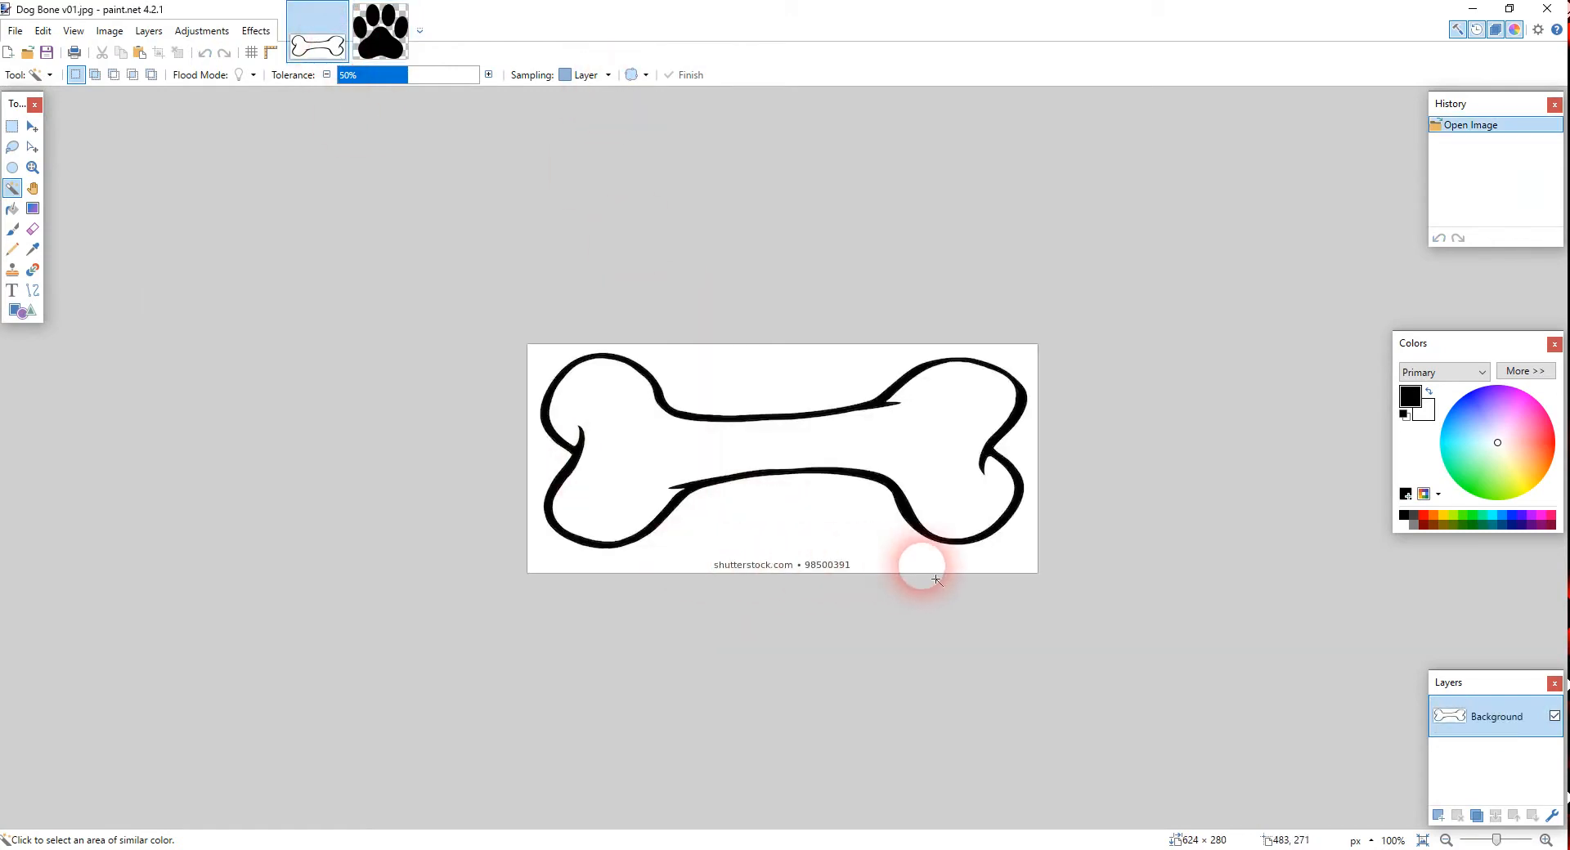
click(13, 232)
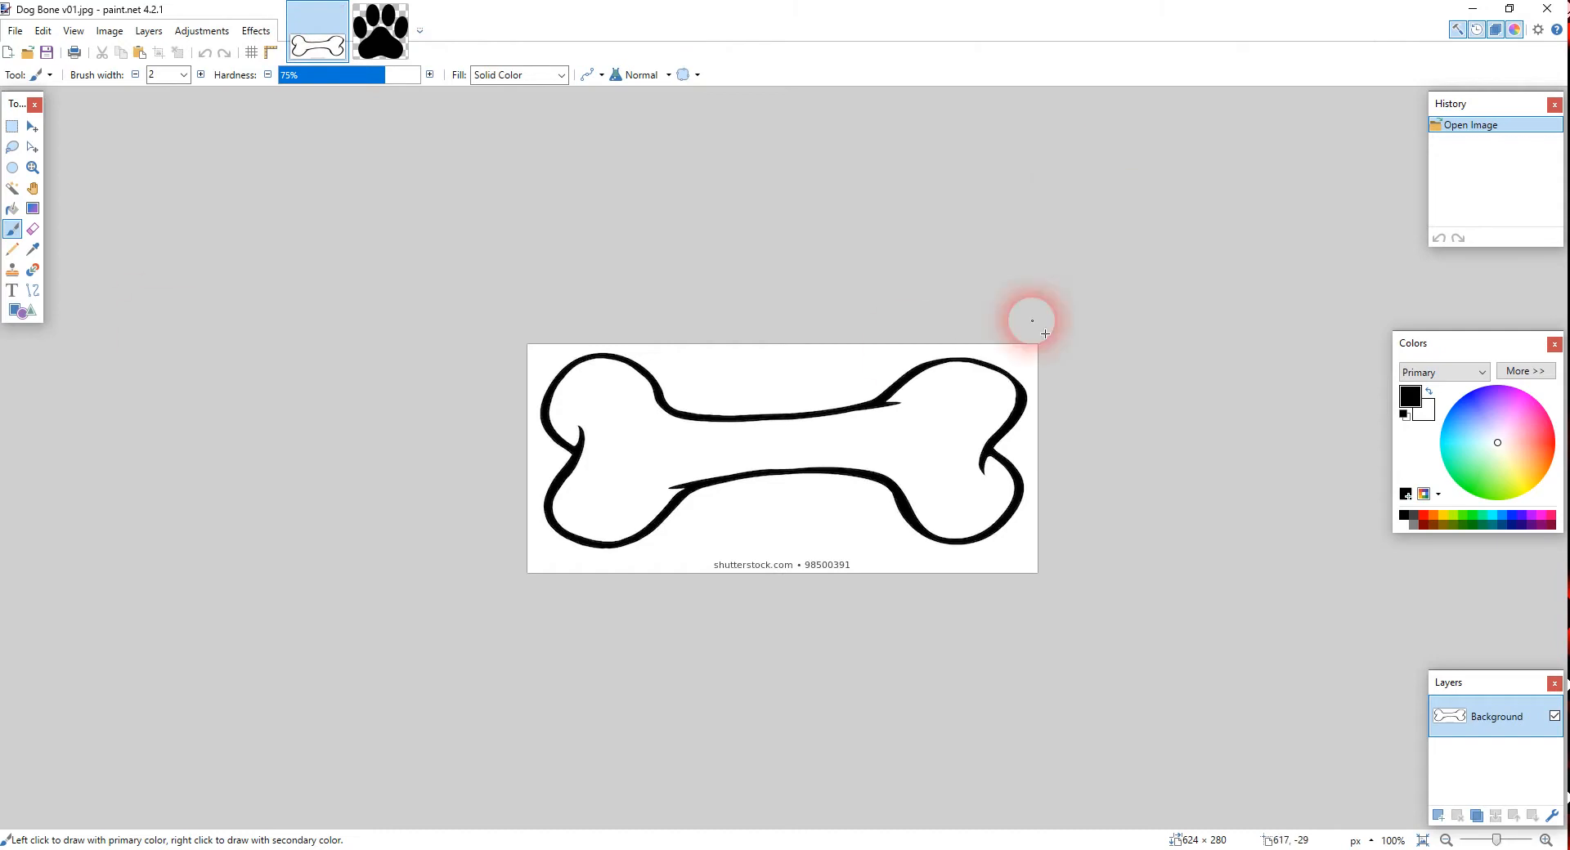
drag(1488, 344, 167, 633)
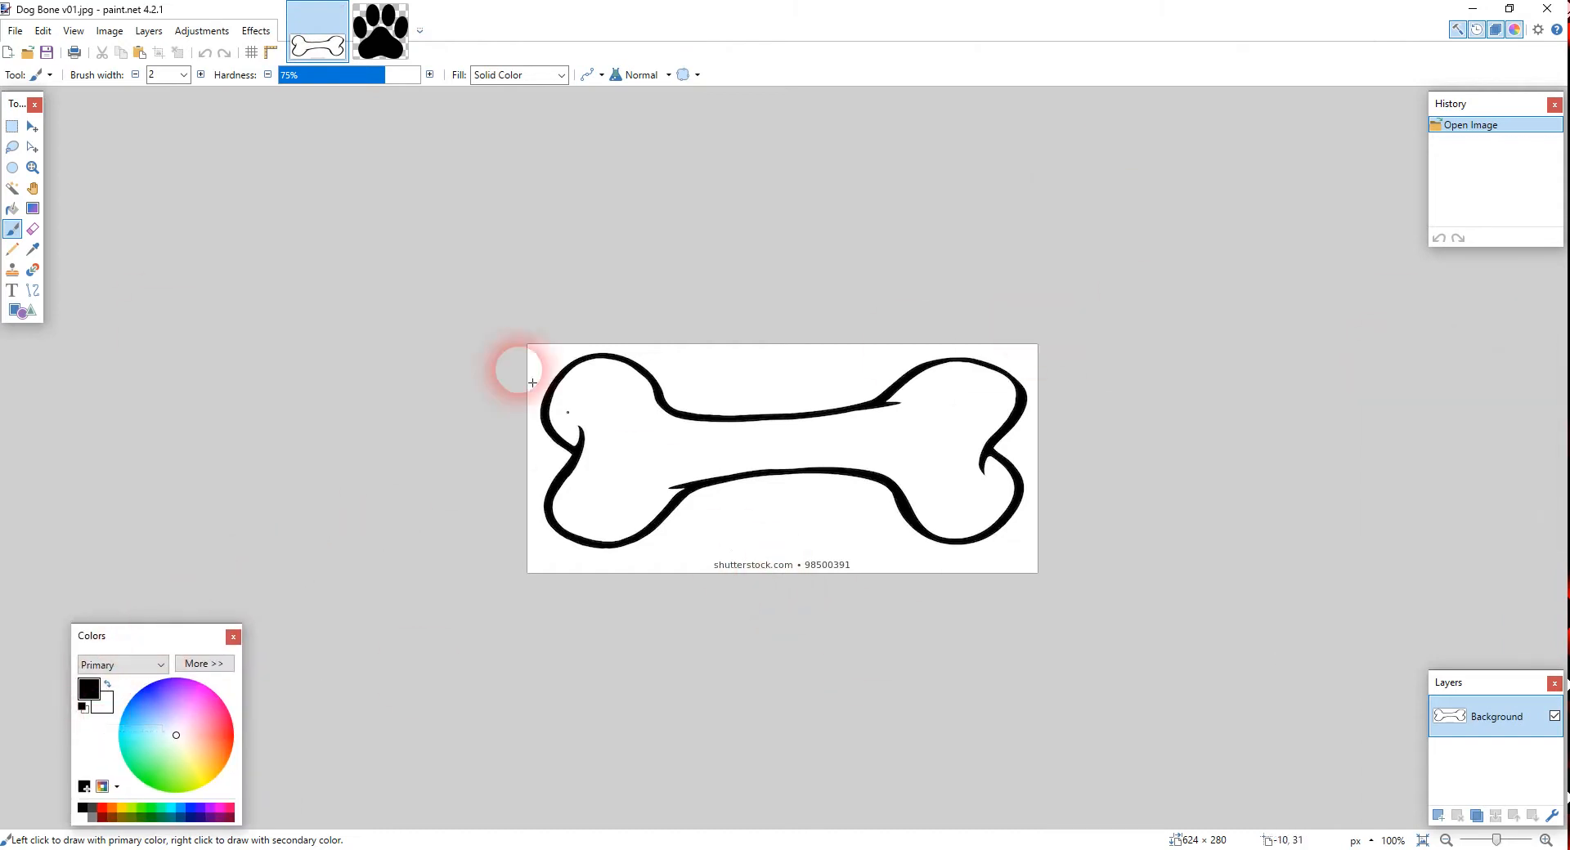
click(185, 75)
click(166, 307)
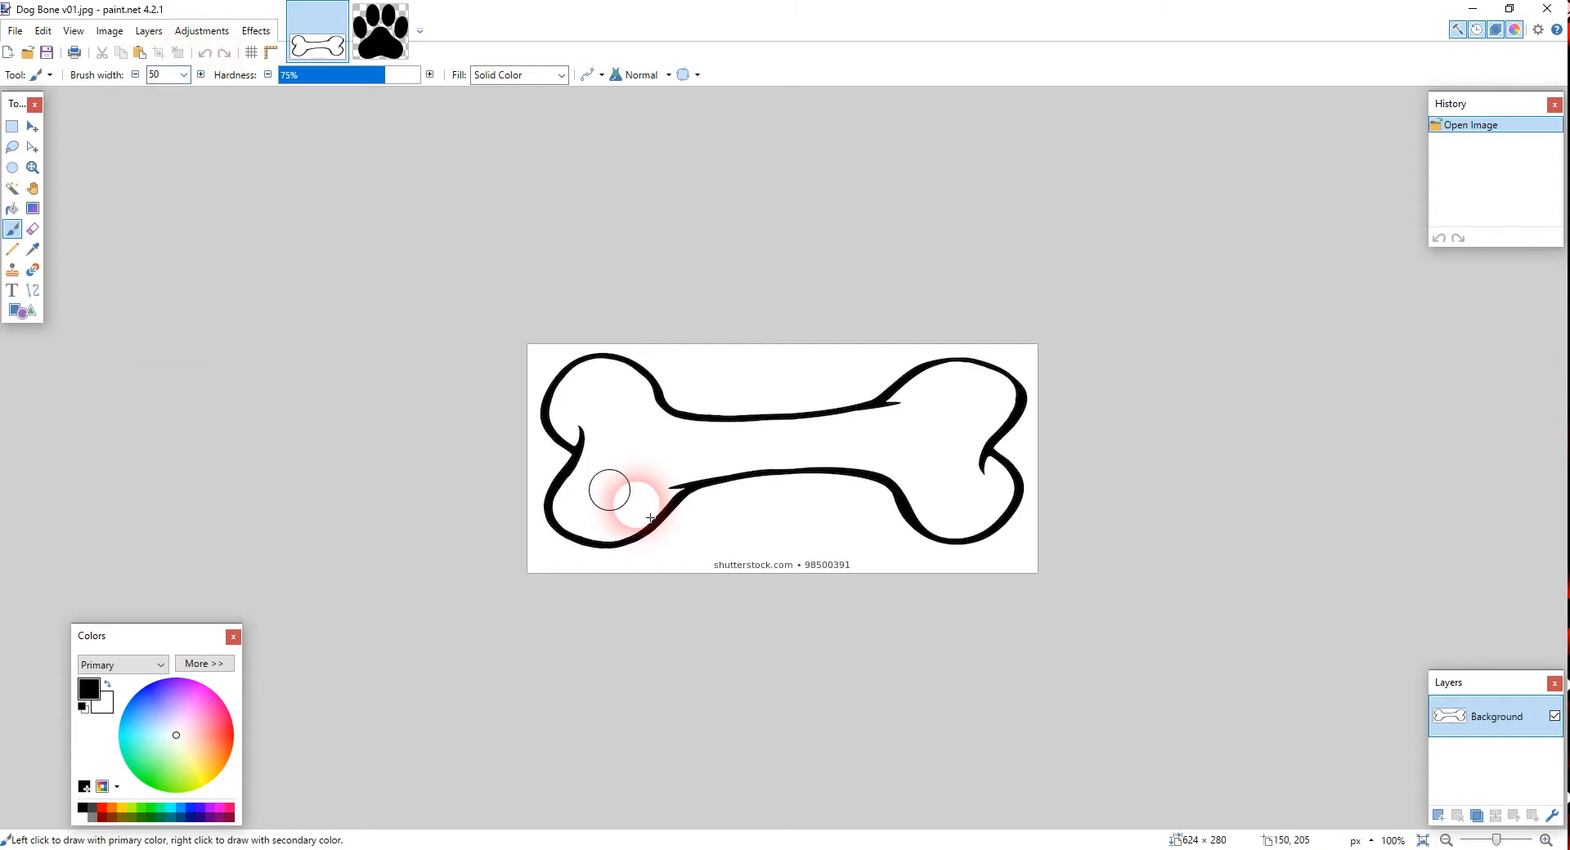
right_drag(757, 565, 770, 578)
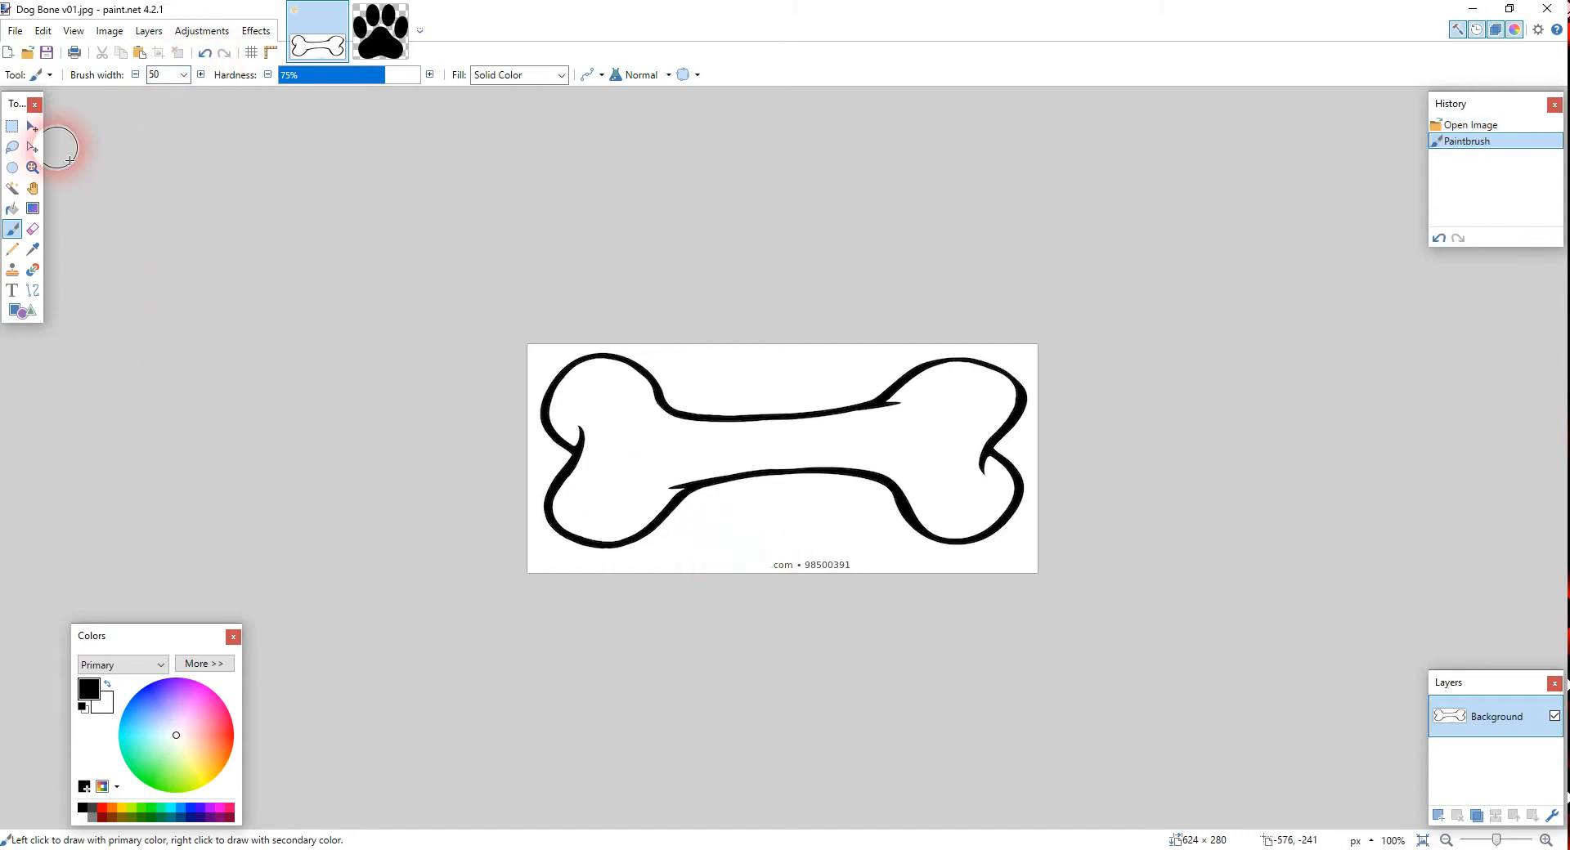
Crop the image to a rectangular selection around the bone, leaving out the caption strip beneath it
click(14, 131)
drag(521, 337, 1178, 559)
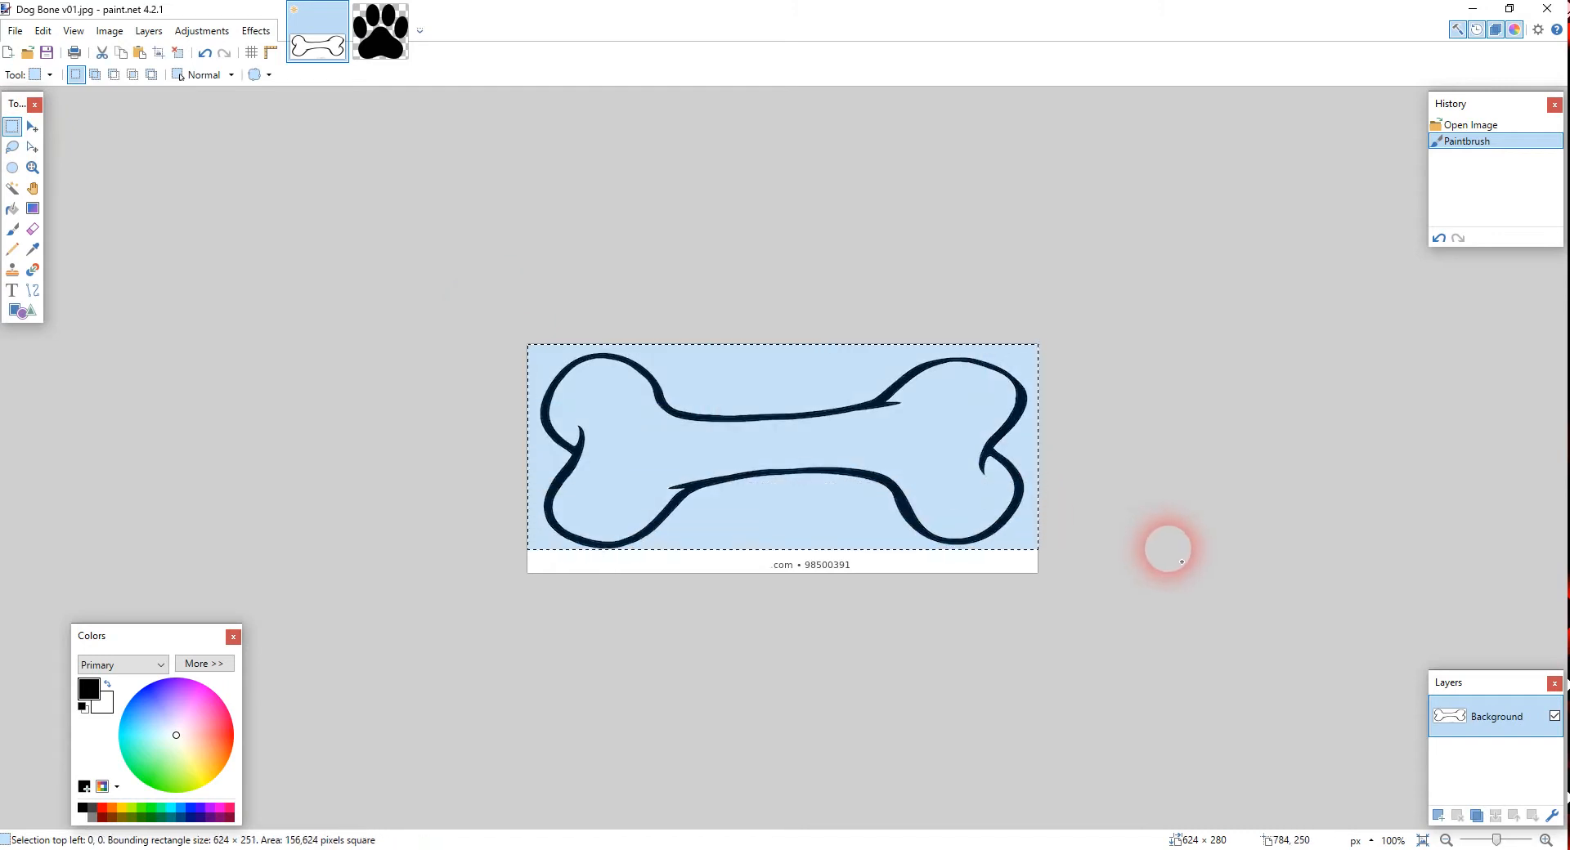
drag(1170, 550, 1170, 550)
click(110, 31)
click(131, 57)
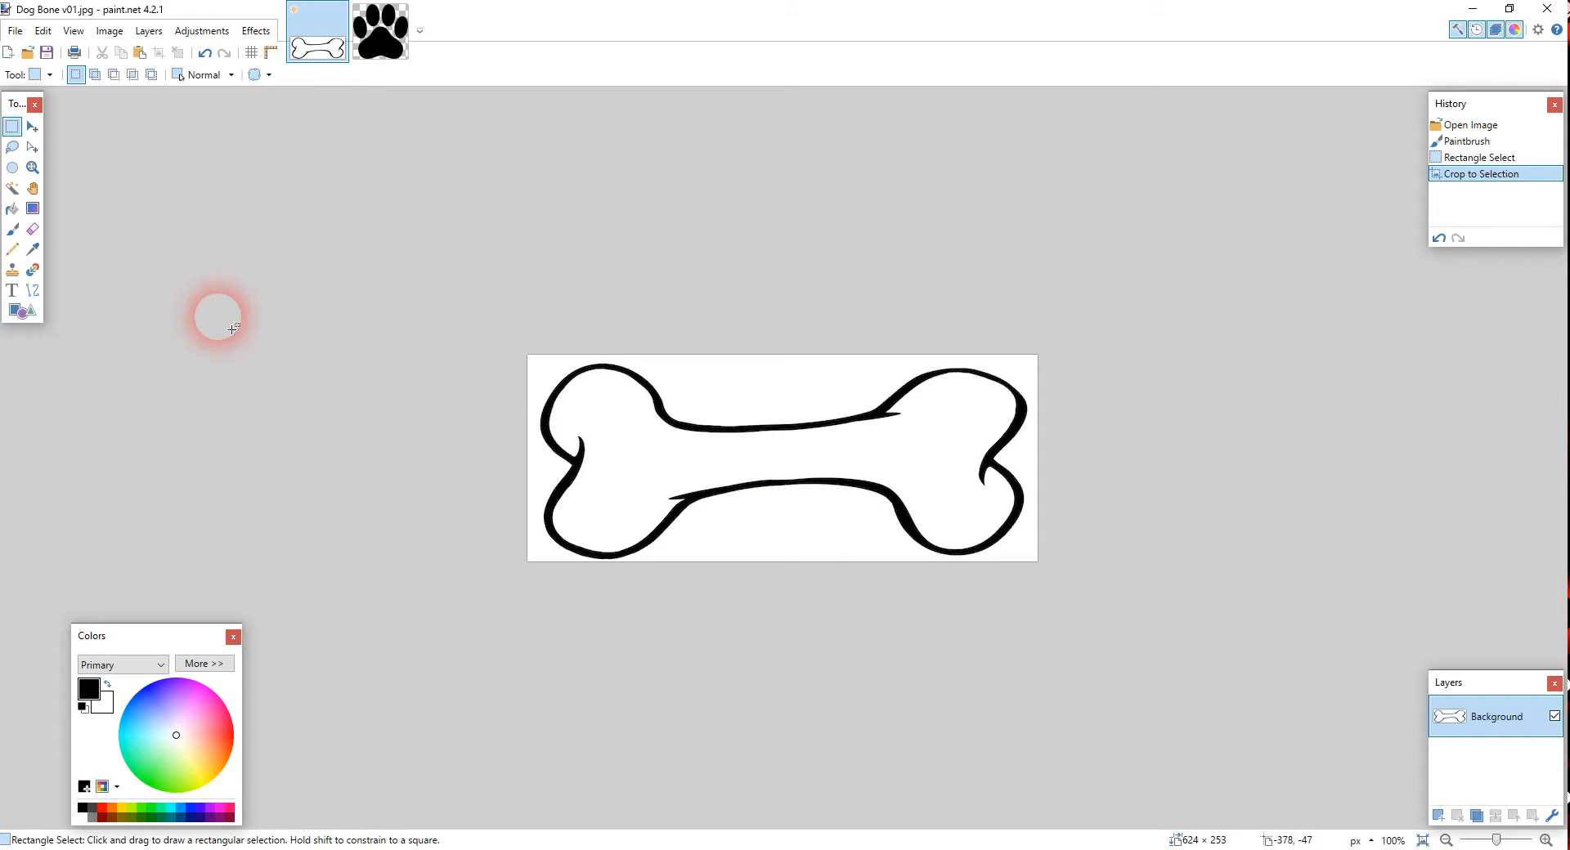
Crop the image to the bone outline by inverting a Magic Wand selection of the white background outside it
click(13, 189)
click(772, 386)
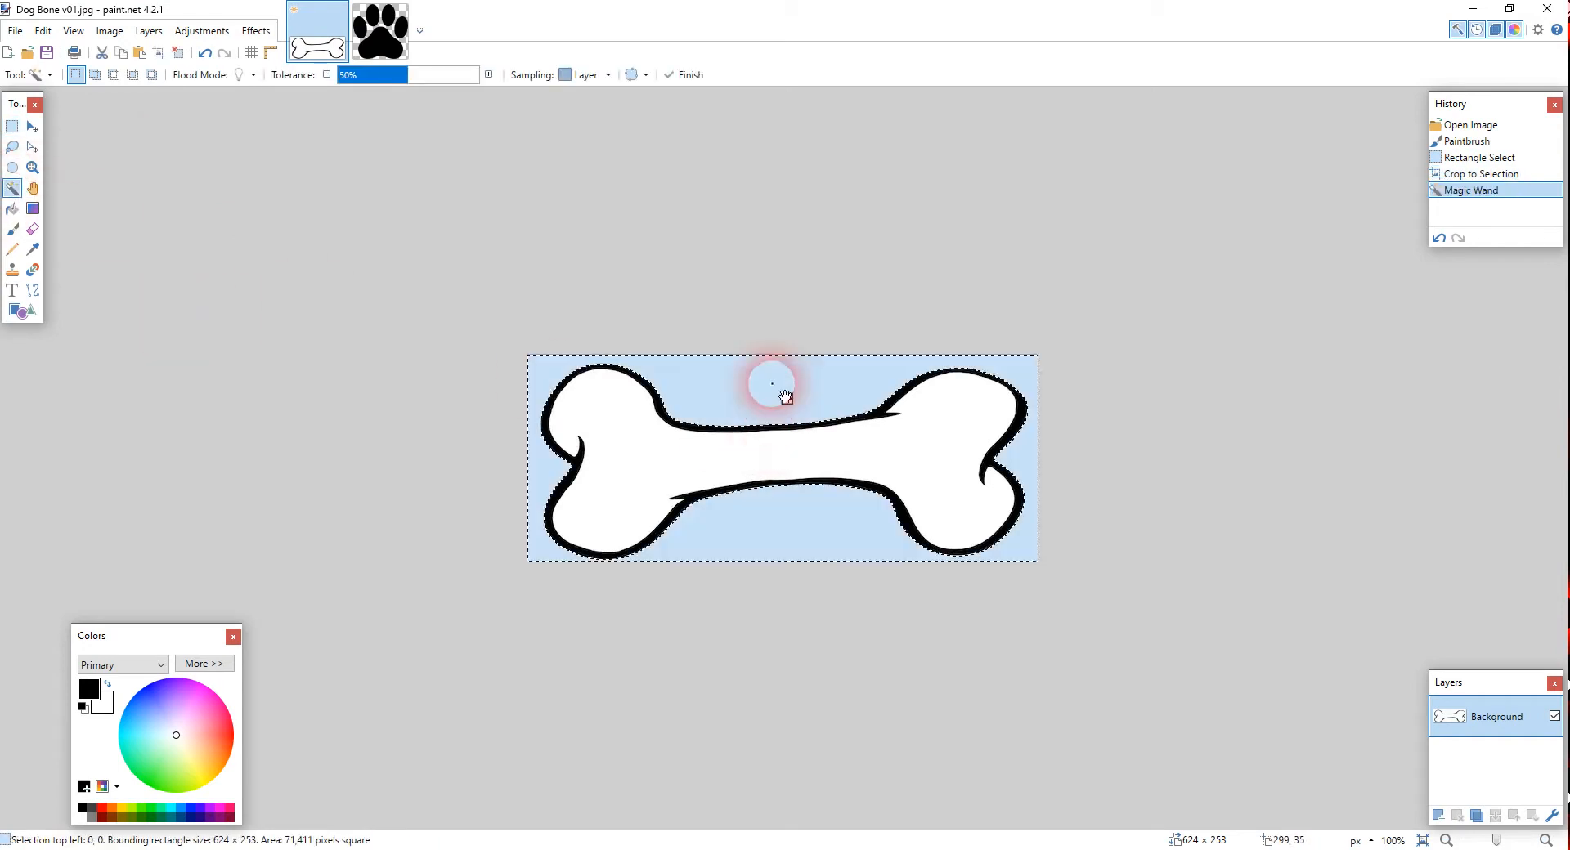
click(42, 30)
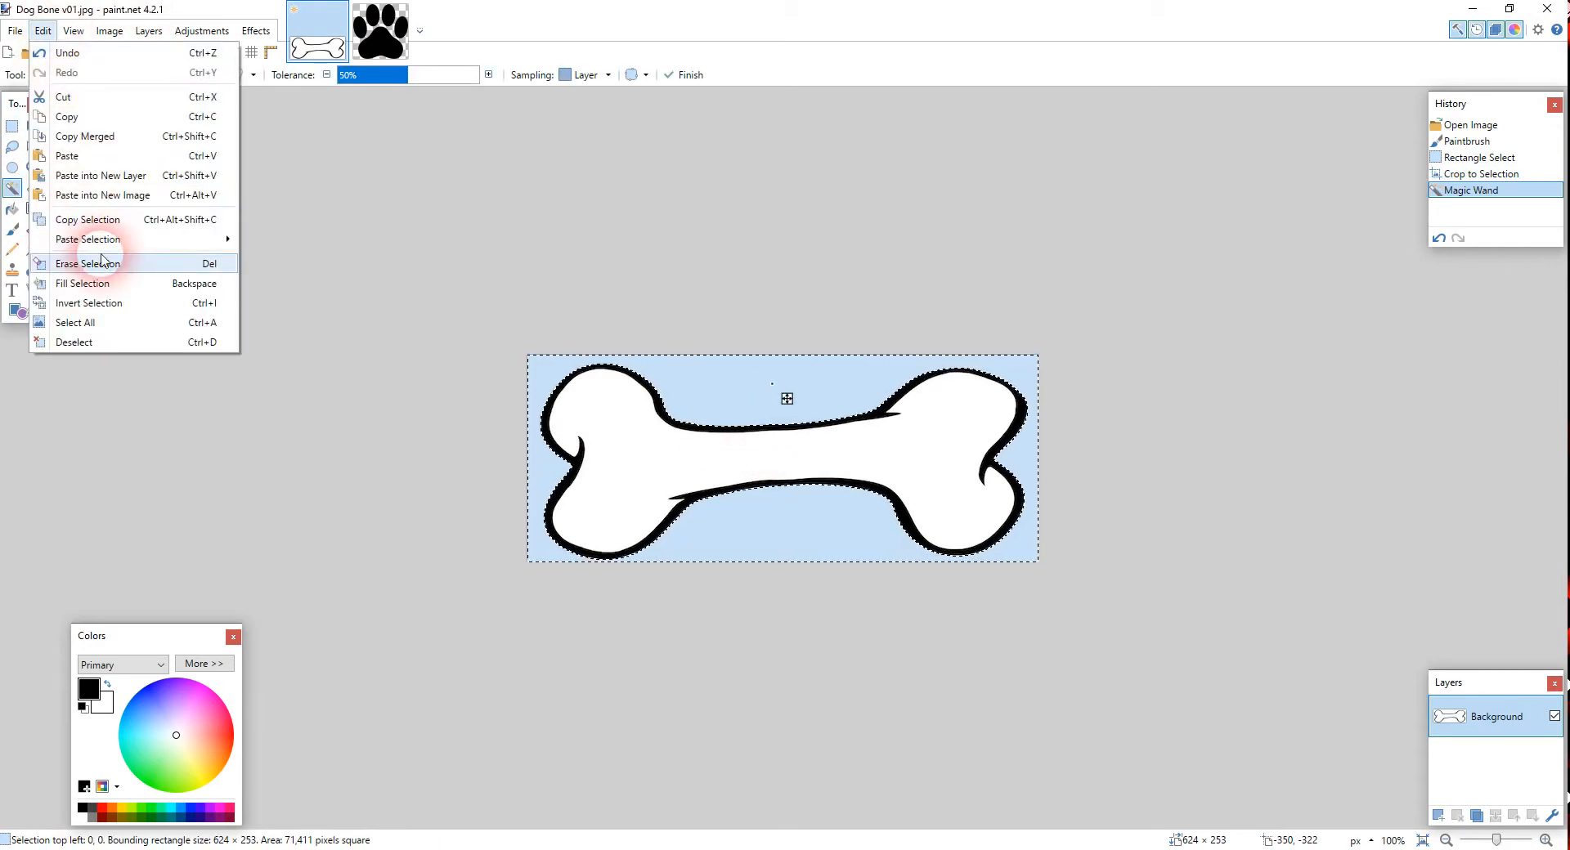
click(105, 391)
click(42, 53)
click(108, 31)
click(135, 50)
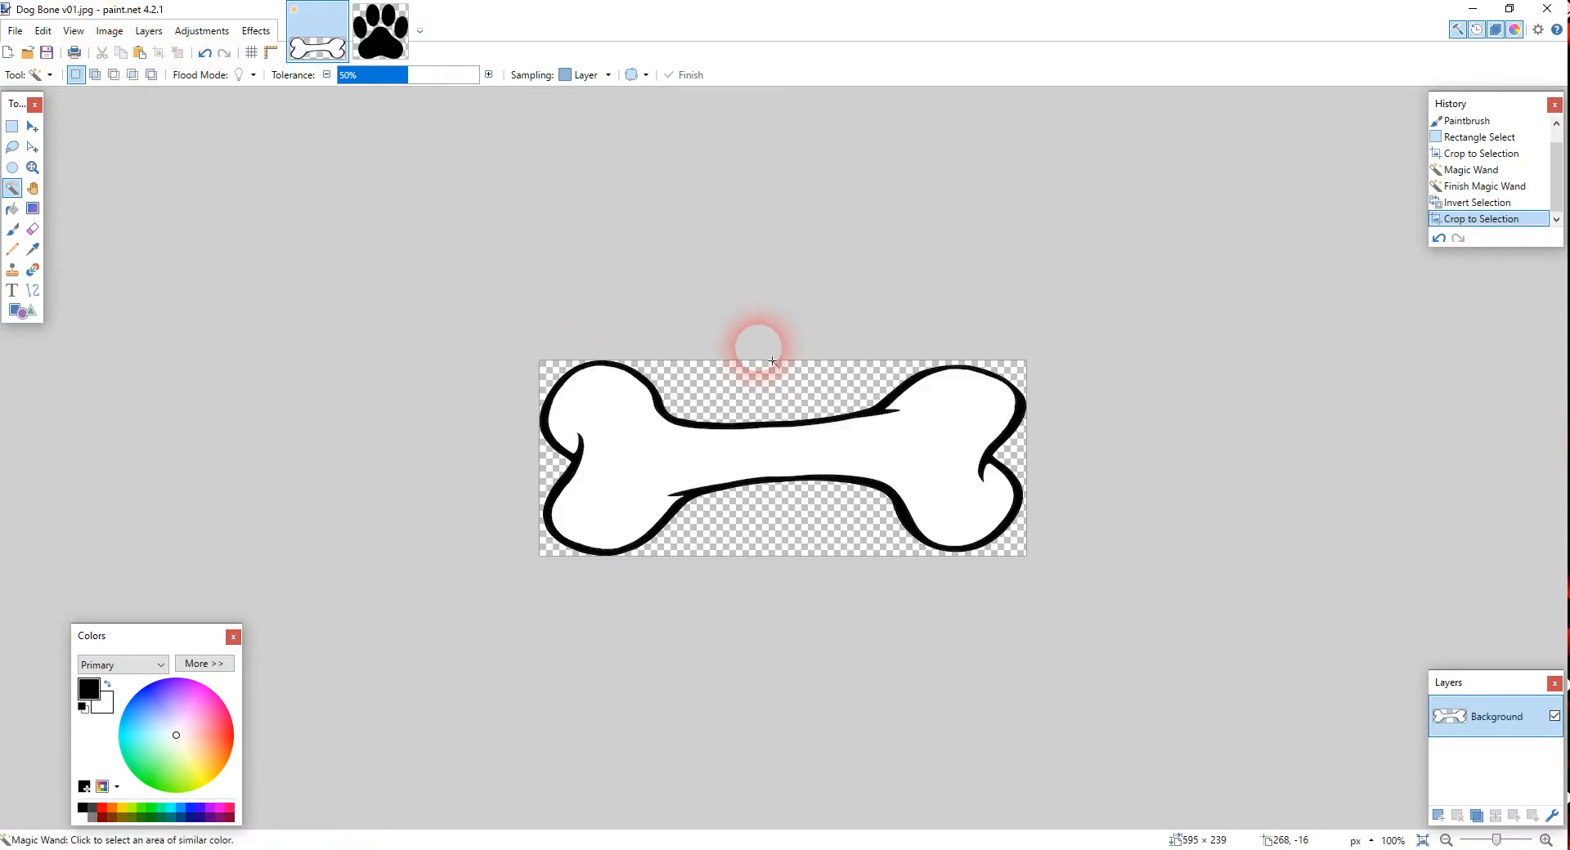
Save the cropped bone as a BMP file named Dog Bone v01 in the Photo Clock folder
click(15, 31)
click(51, 175)
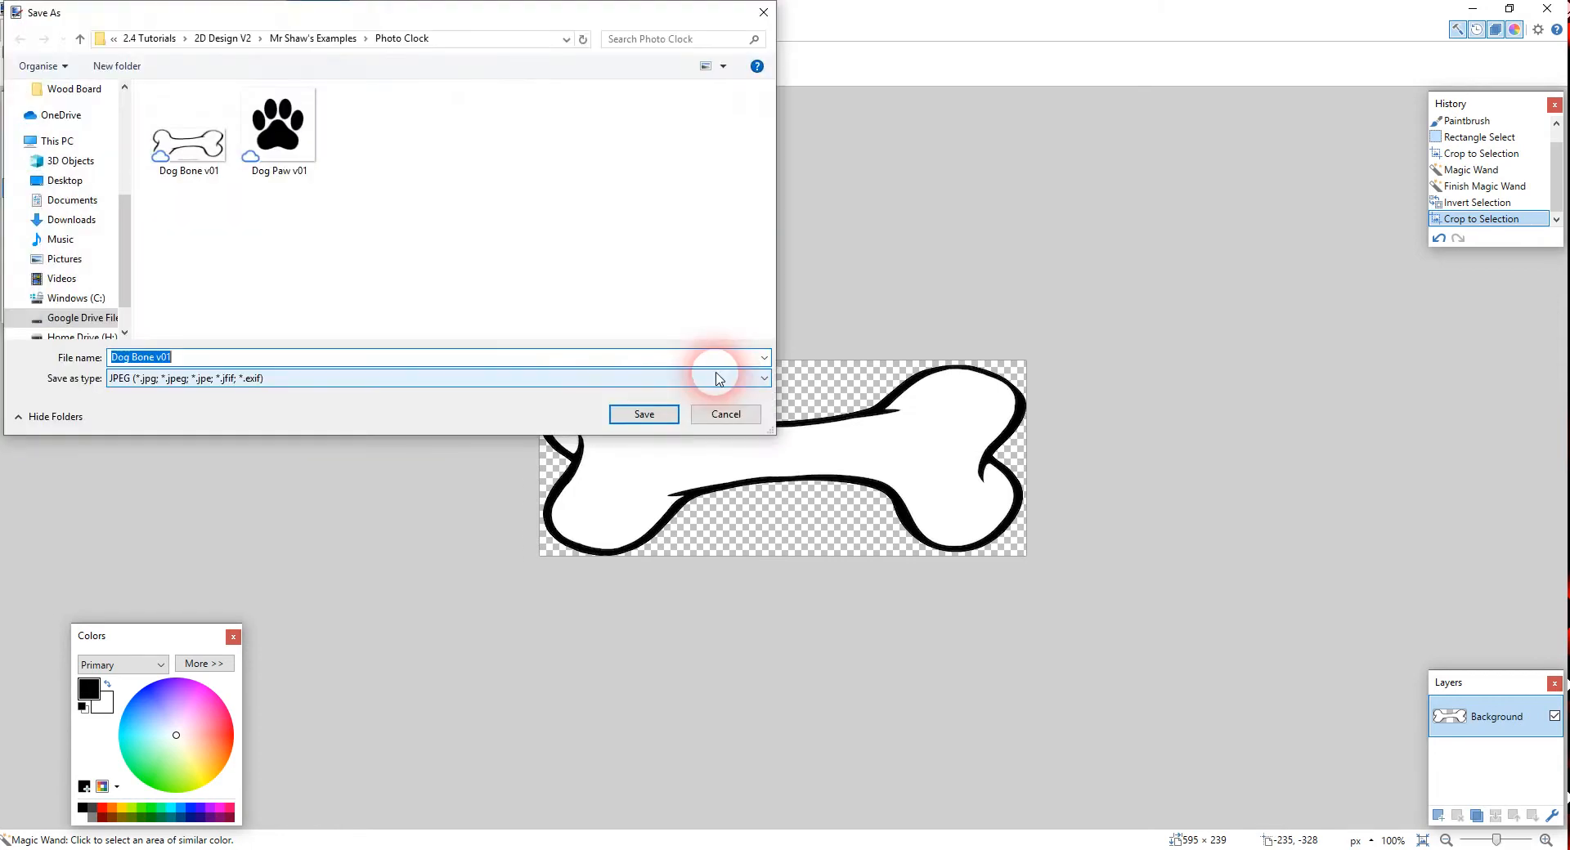
click(305, 379)
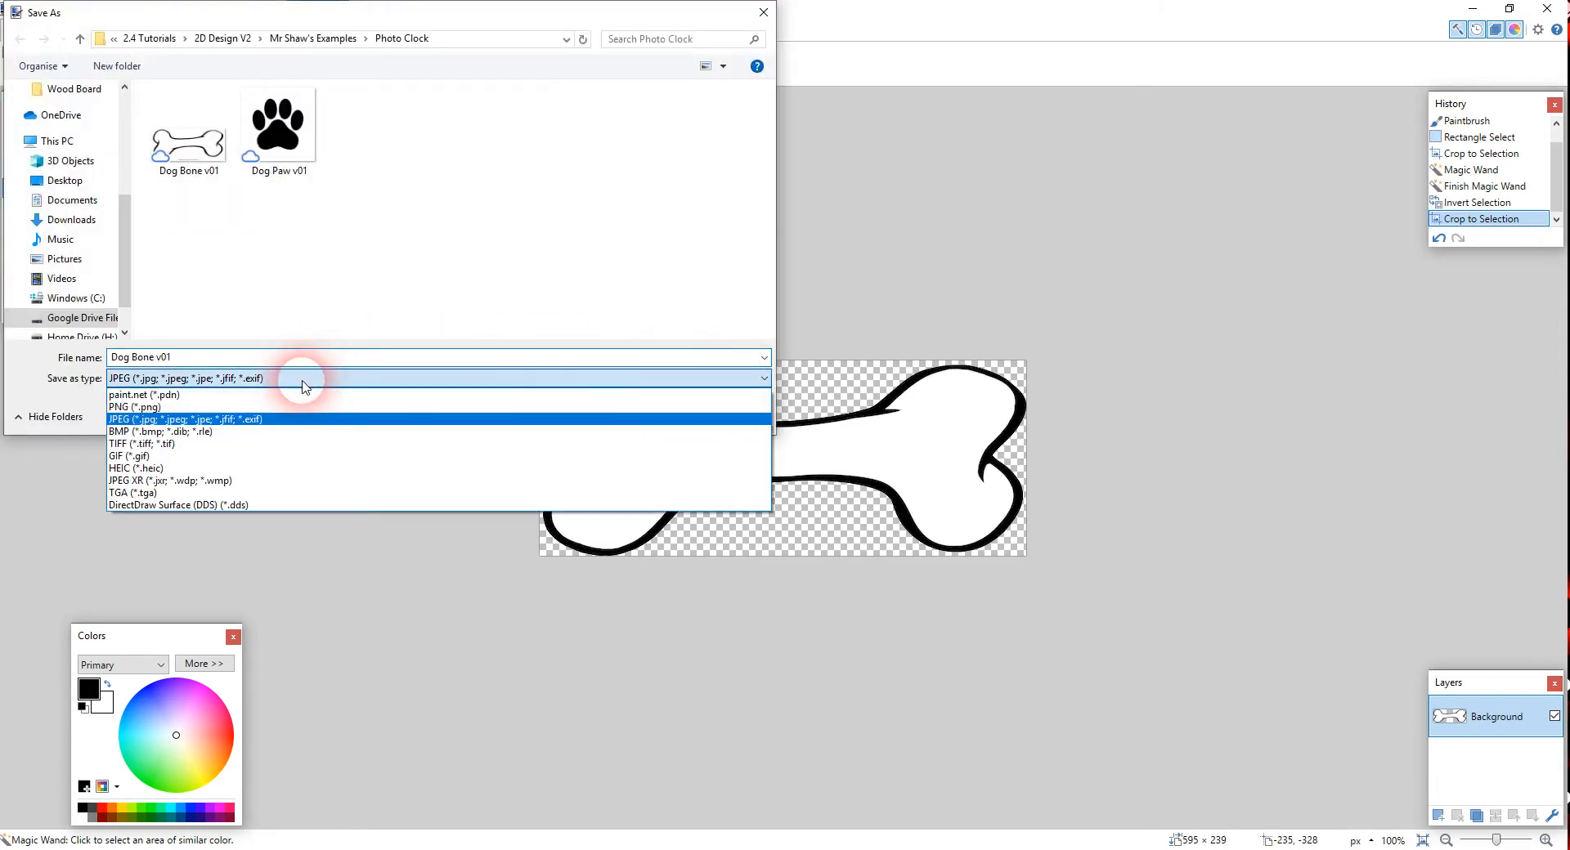
click(150, 418)
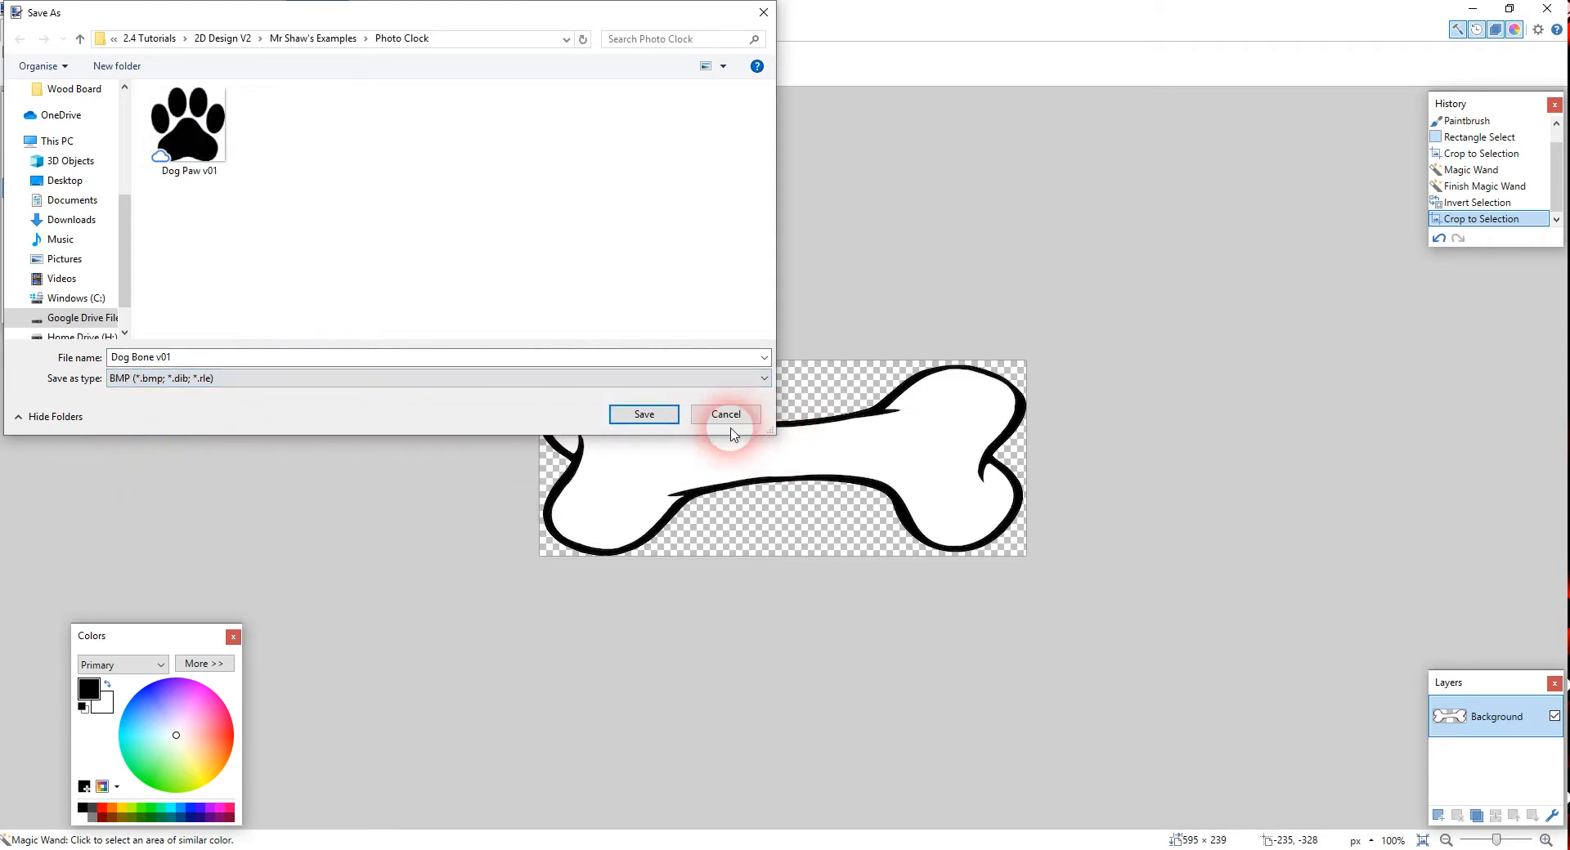
click(654, 419)
click(774, 485)
Minimize paint.net and the Photo Clock folder window and switch to the Photo Clock B v01 drawing in 2D Design
click(1471, 10)
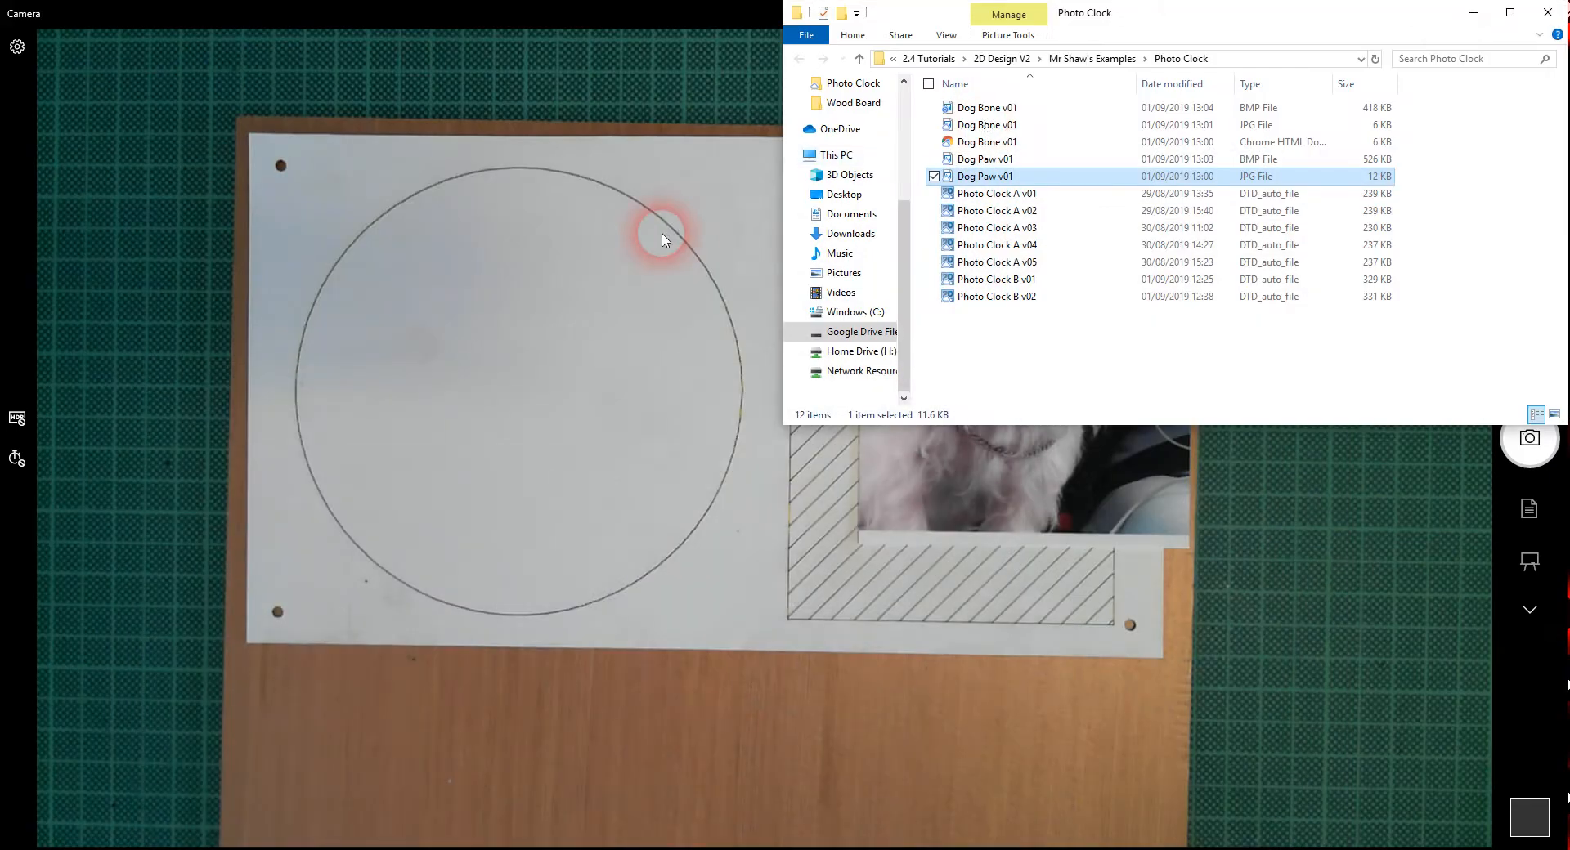
click(1474, 12)
click(442, 355)
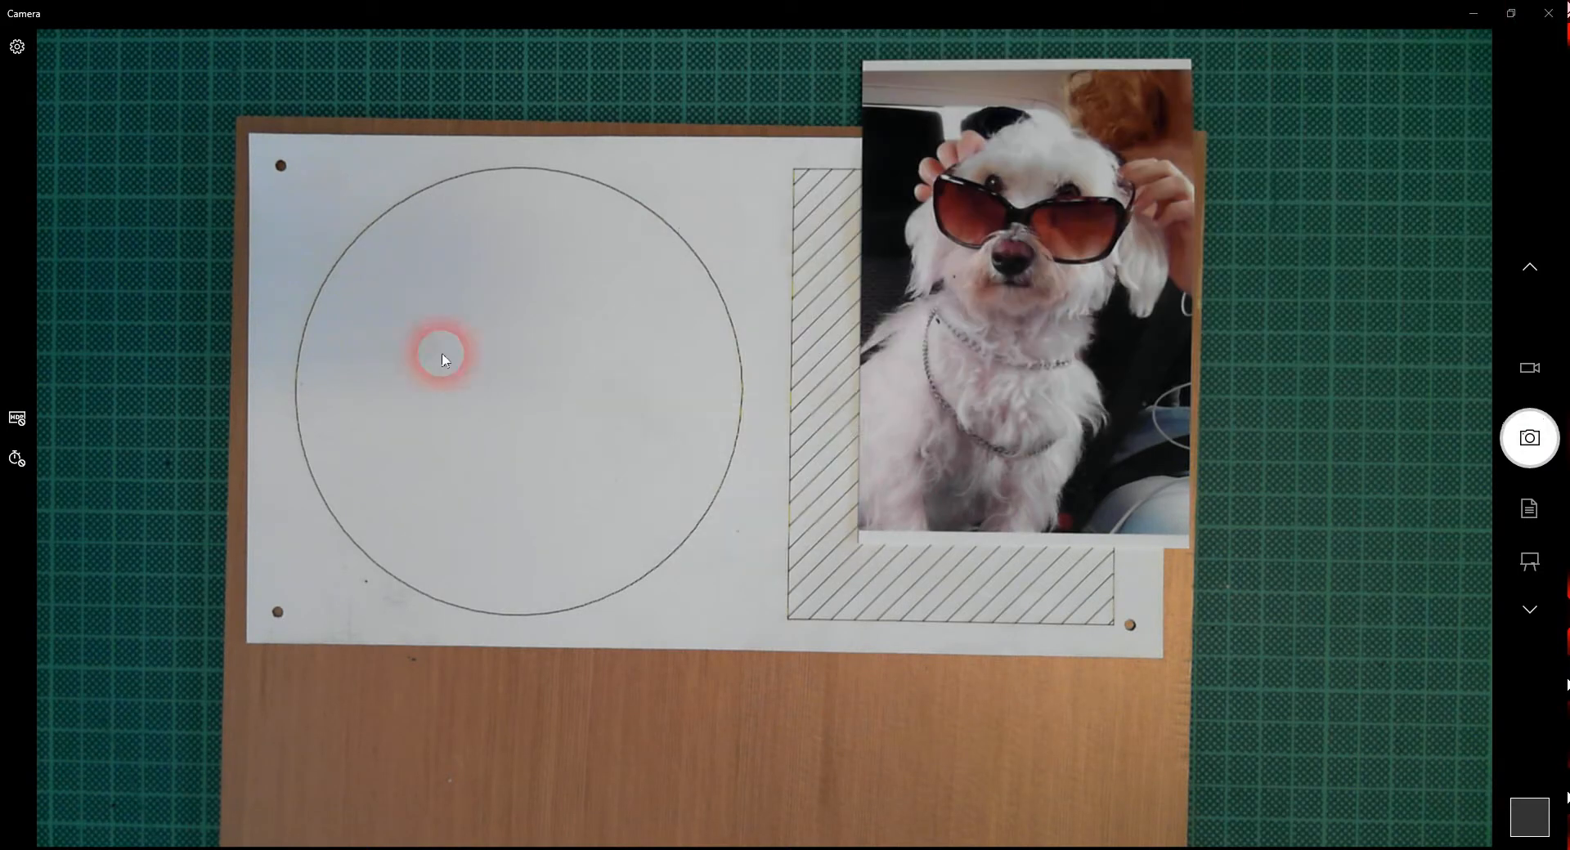
click(257, 849)
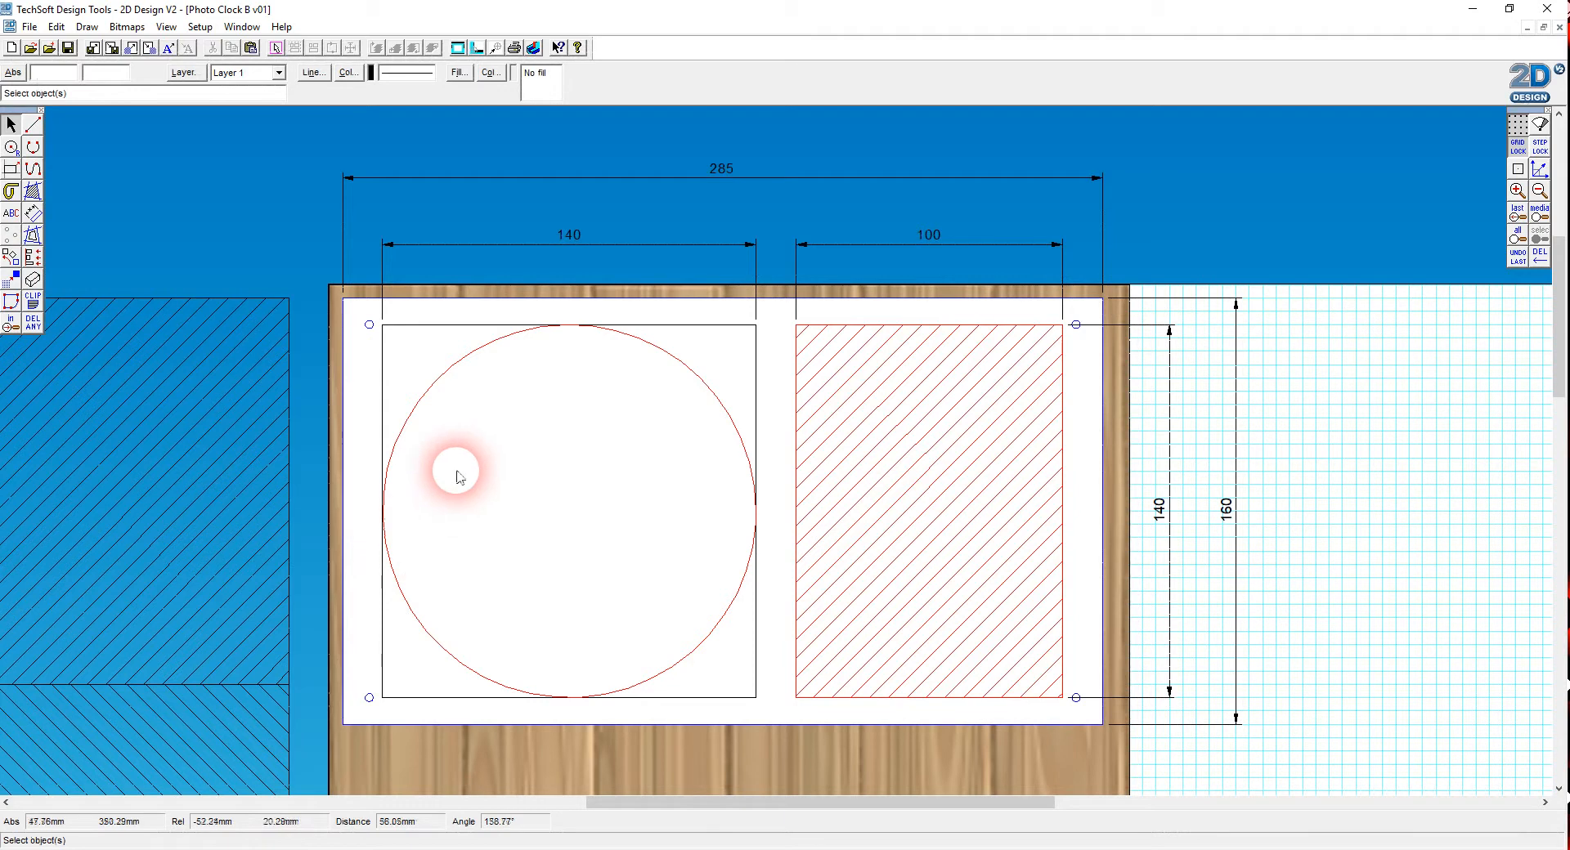
Start a bitmap import and browse to the Photo Clock folder under 2.4 Tutorials and 2D Design V2, sorting the example folders by date modified
click(120, 28)
click(143, 46)
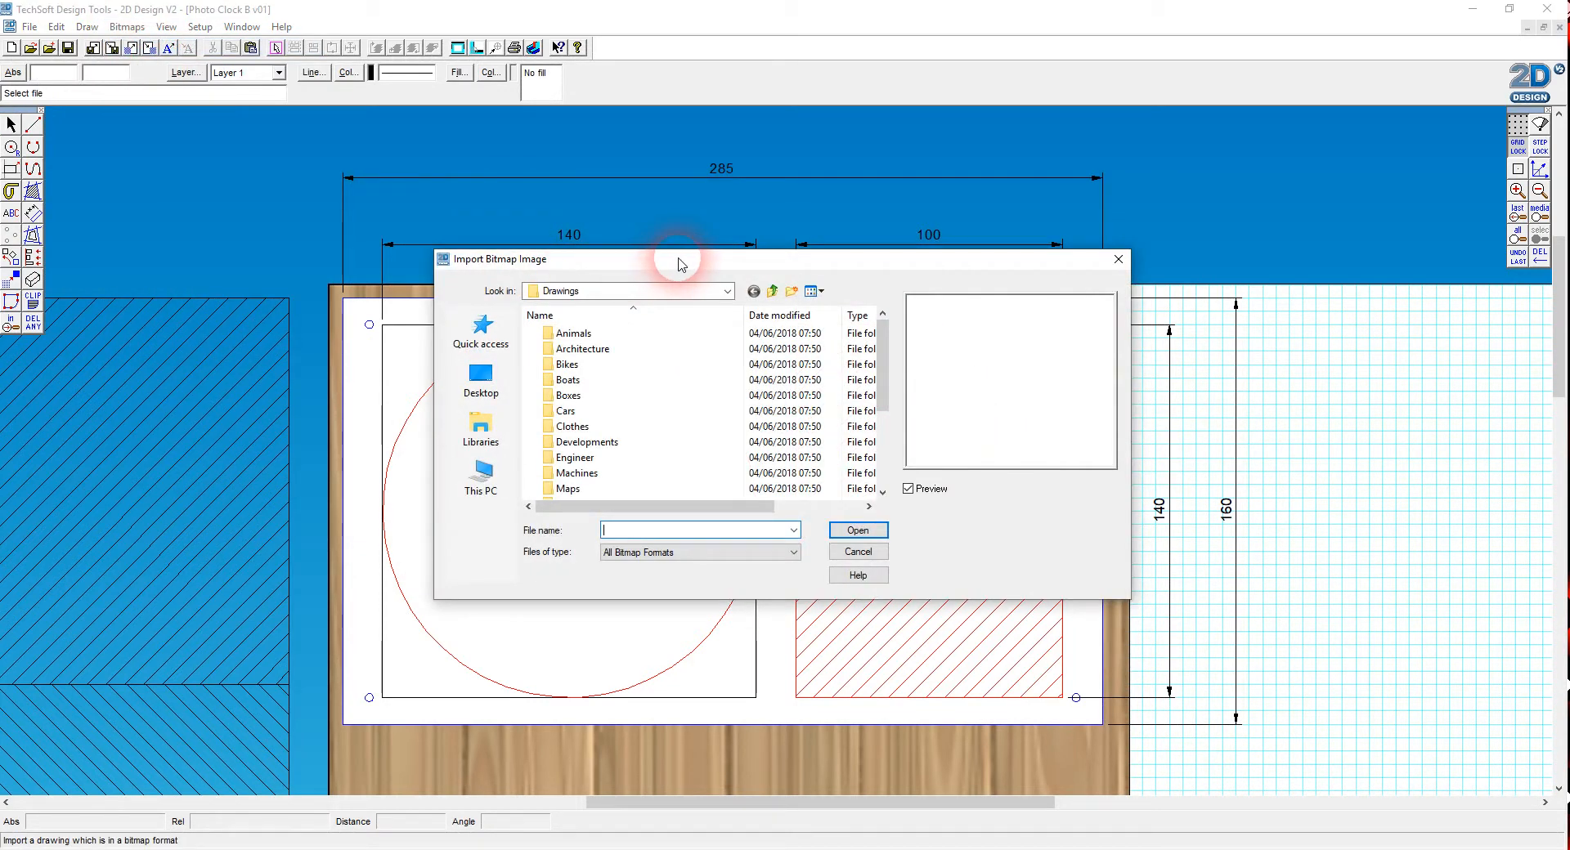
click(505, 482)
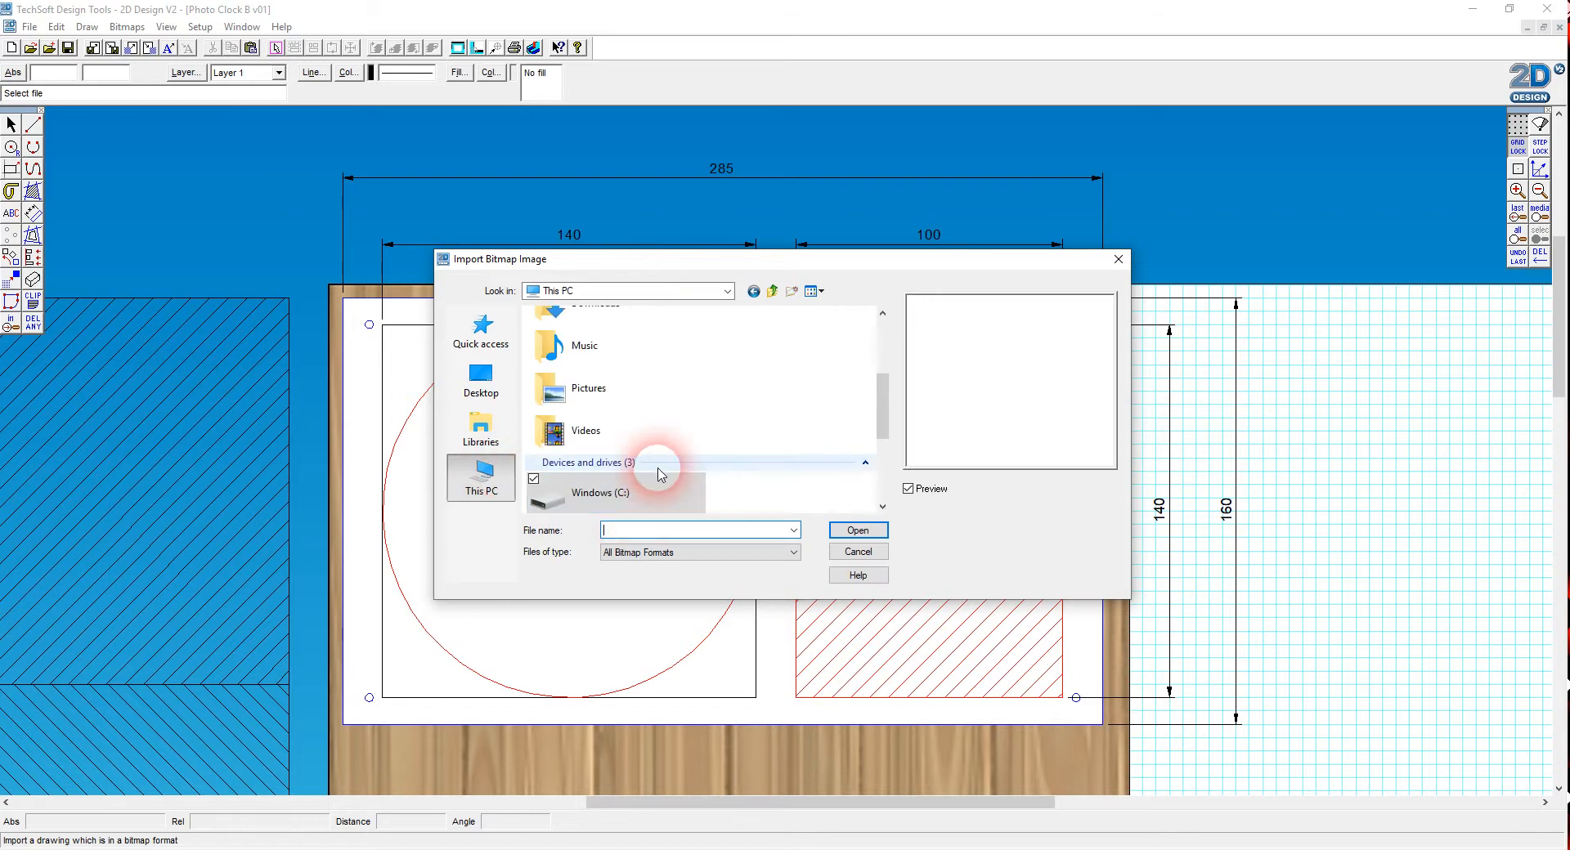
scroll(573, 462, down, 2)
double_click(629, 384)
double_click(605, 356)
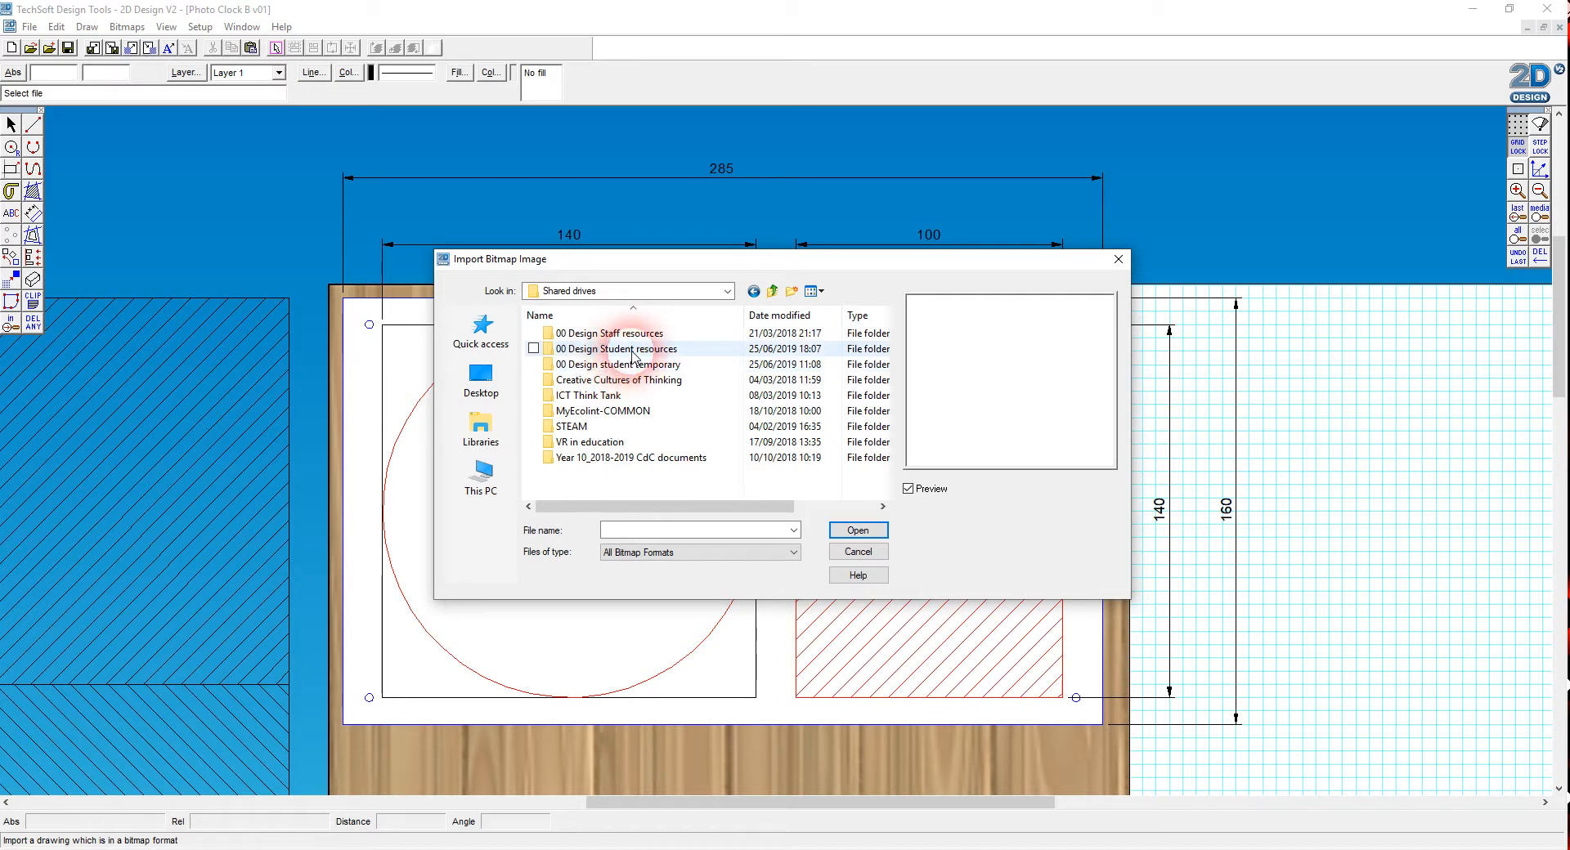
double_click(640, 349)
double_click(580, 381)
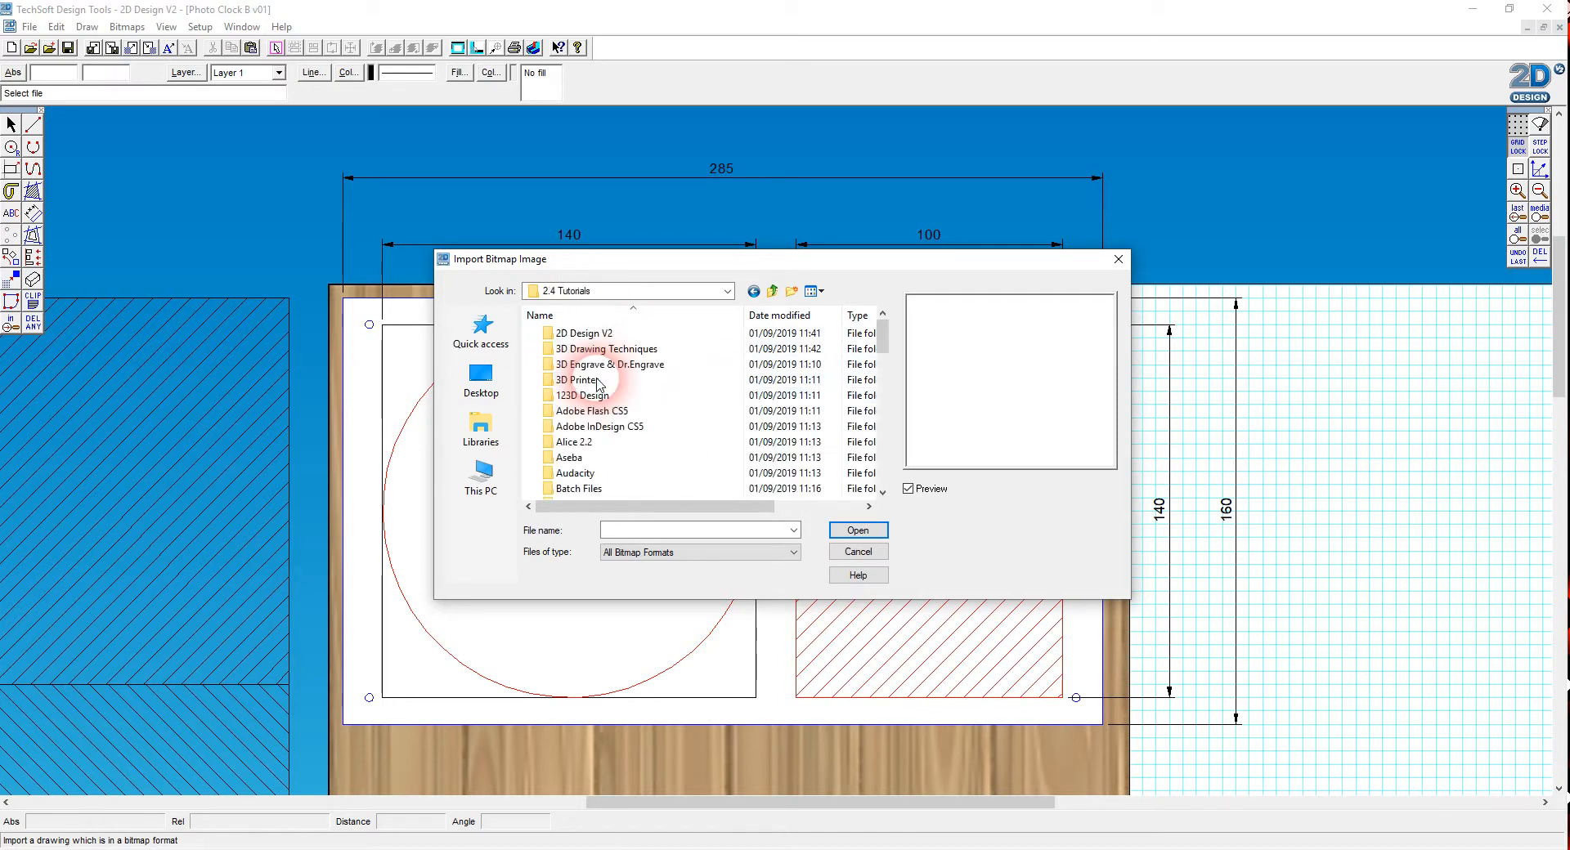
double_click(582, 333)
double_click(606, 490)
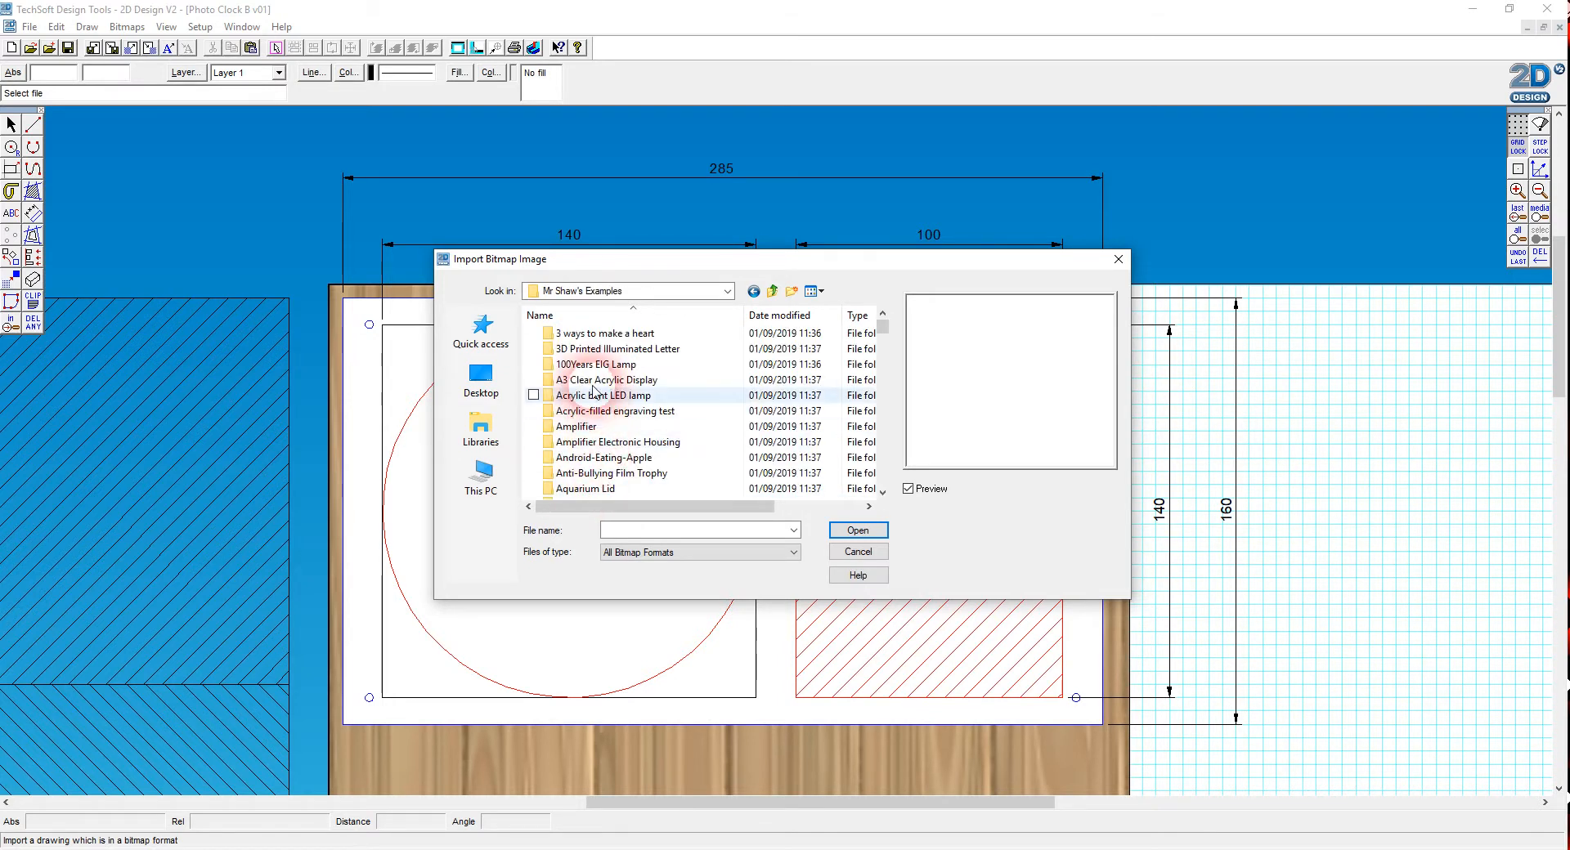
click(775, 316)
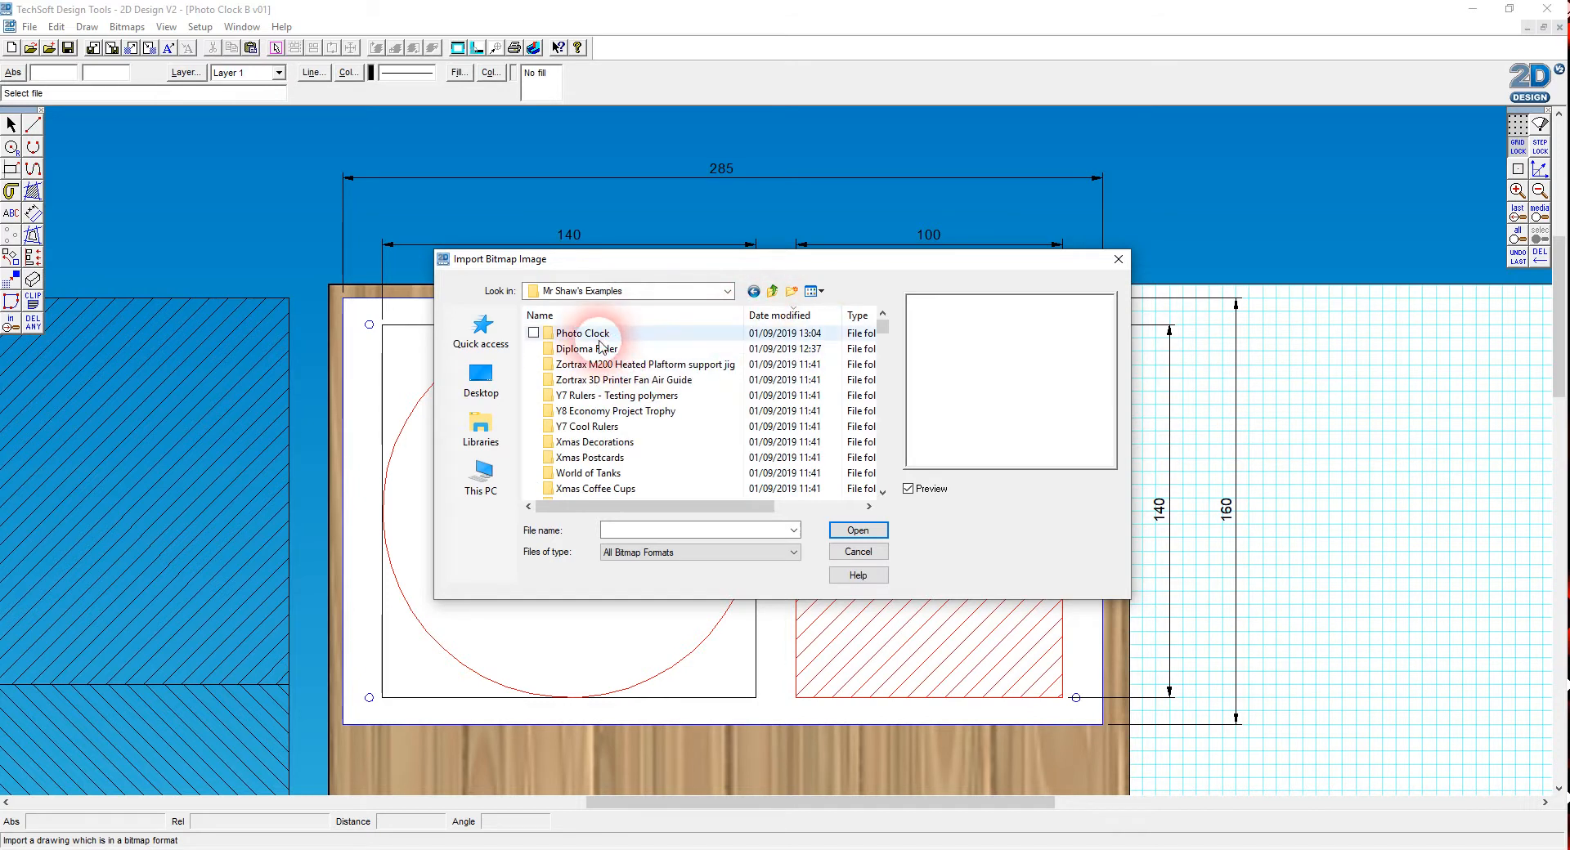
double_click(580, 334)
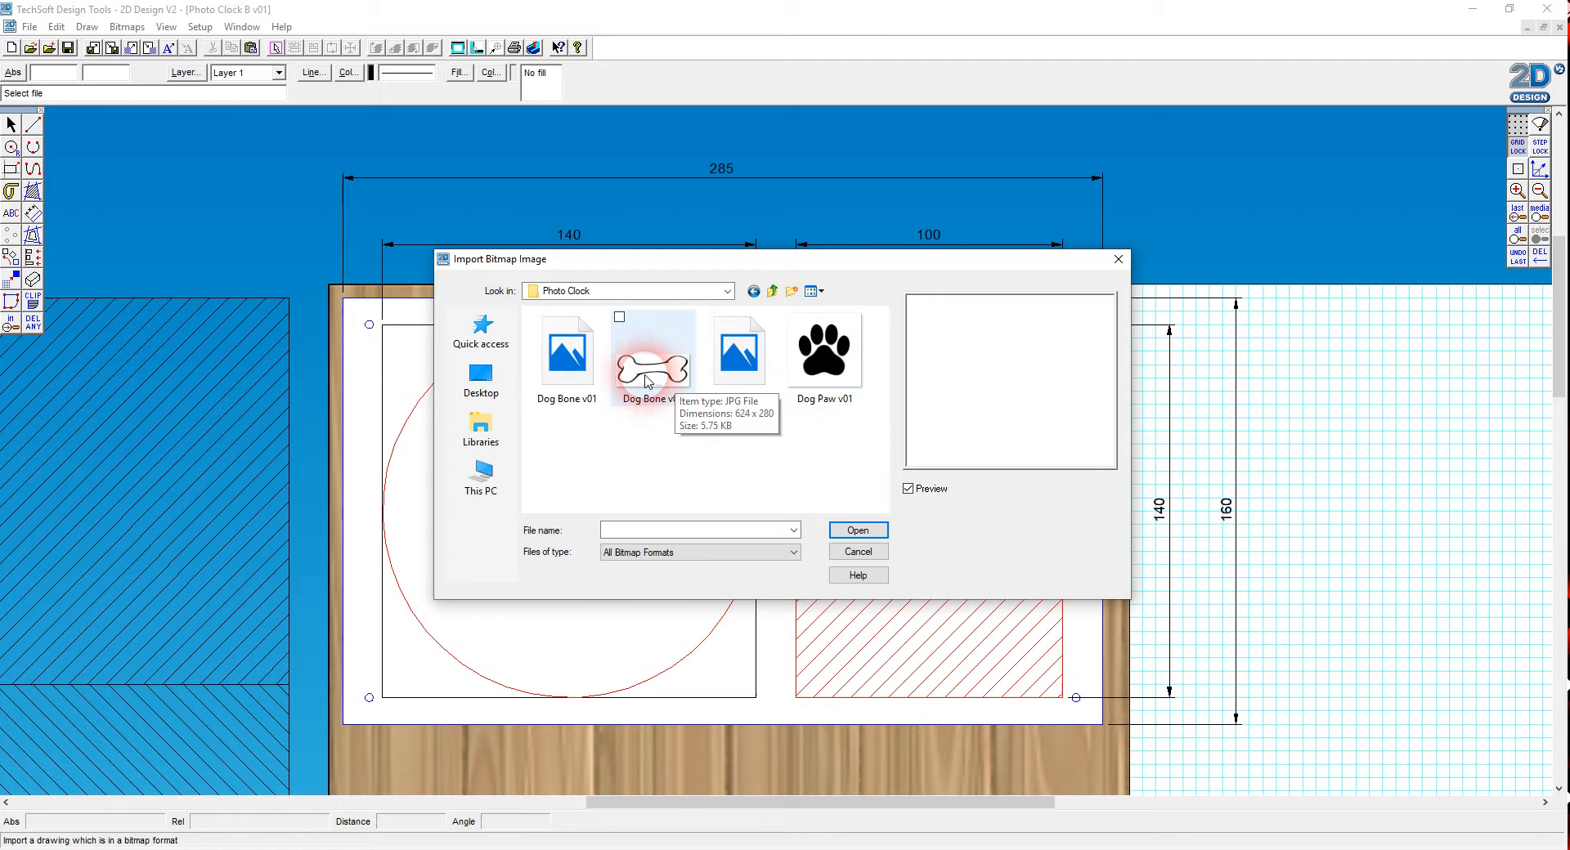
Preview the Dog Bone v01 and Dog Paw v01 BMP files and select the Dog Bone v01 BMP
click(535, 351)
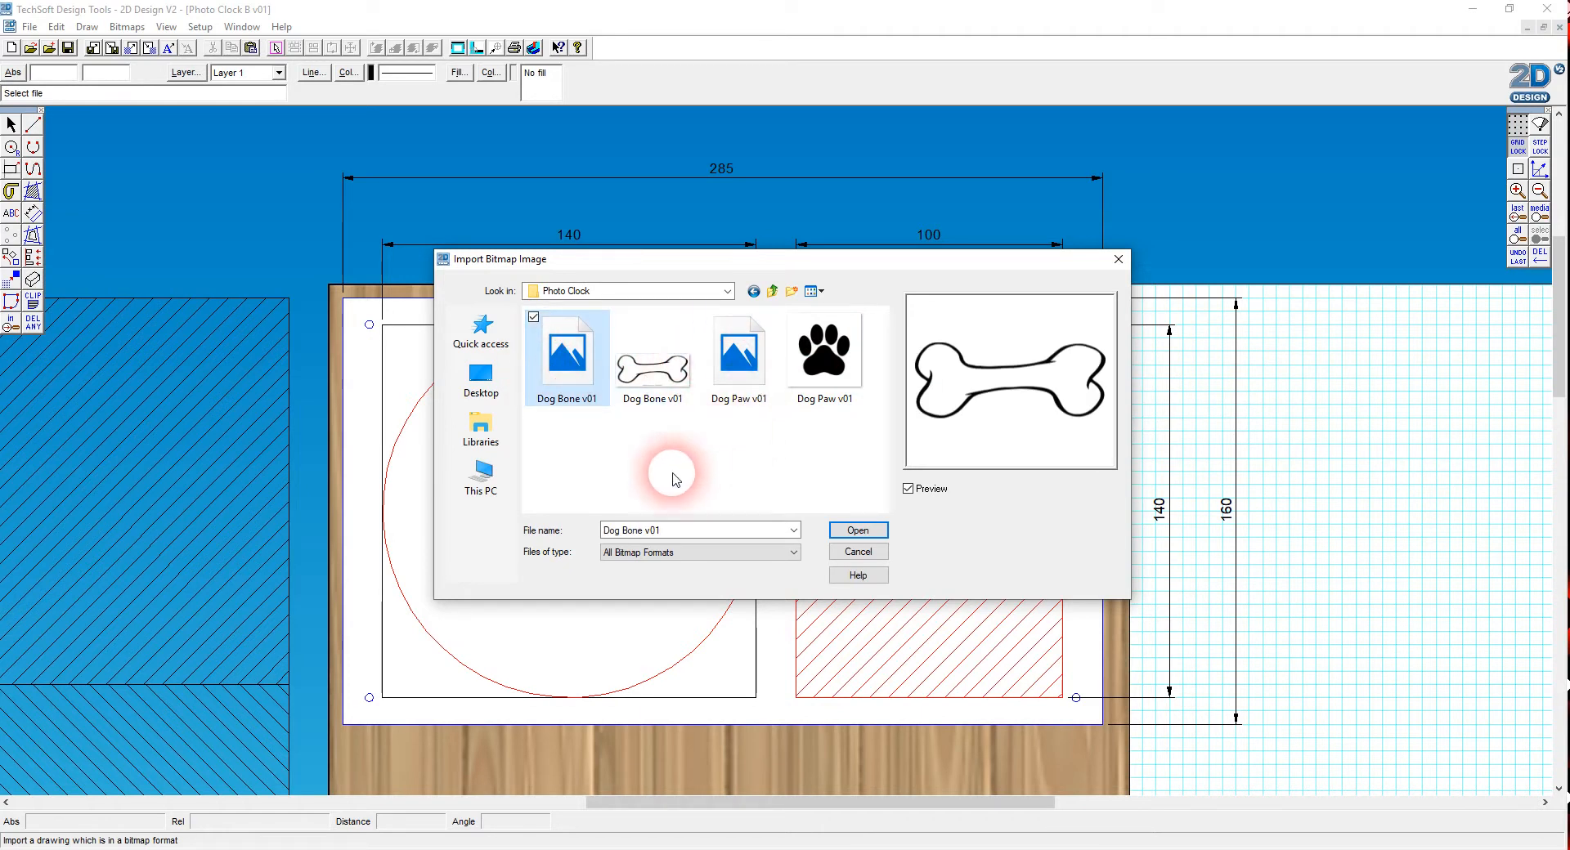
click(746, 360)
click(589, 363)
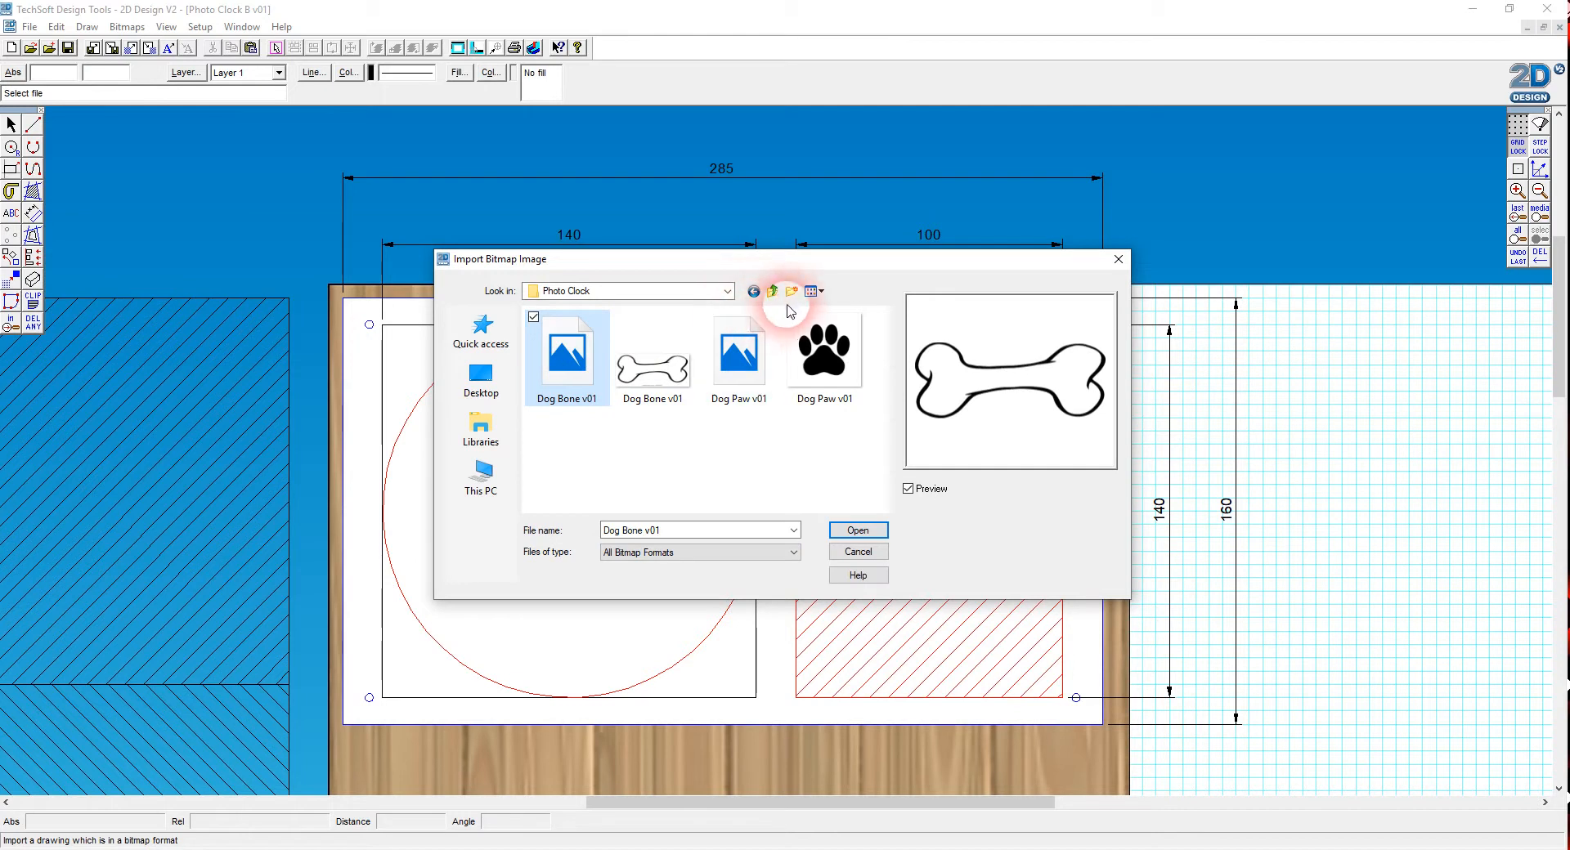
Show the files as medium icons and return the list to large icons
click(814, 291)
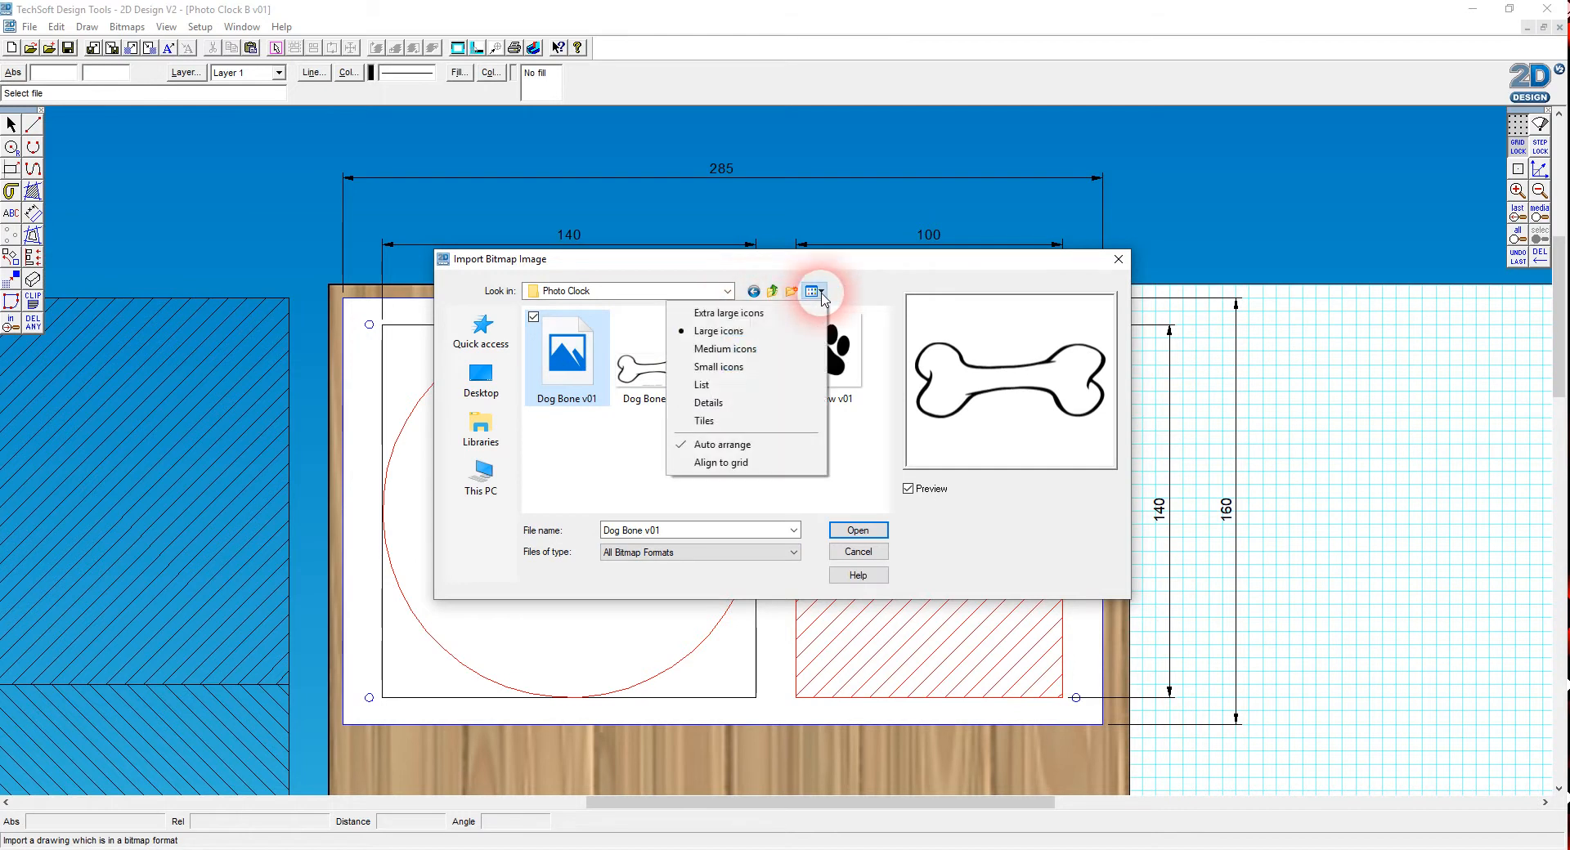
click(716, 352)
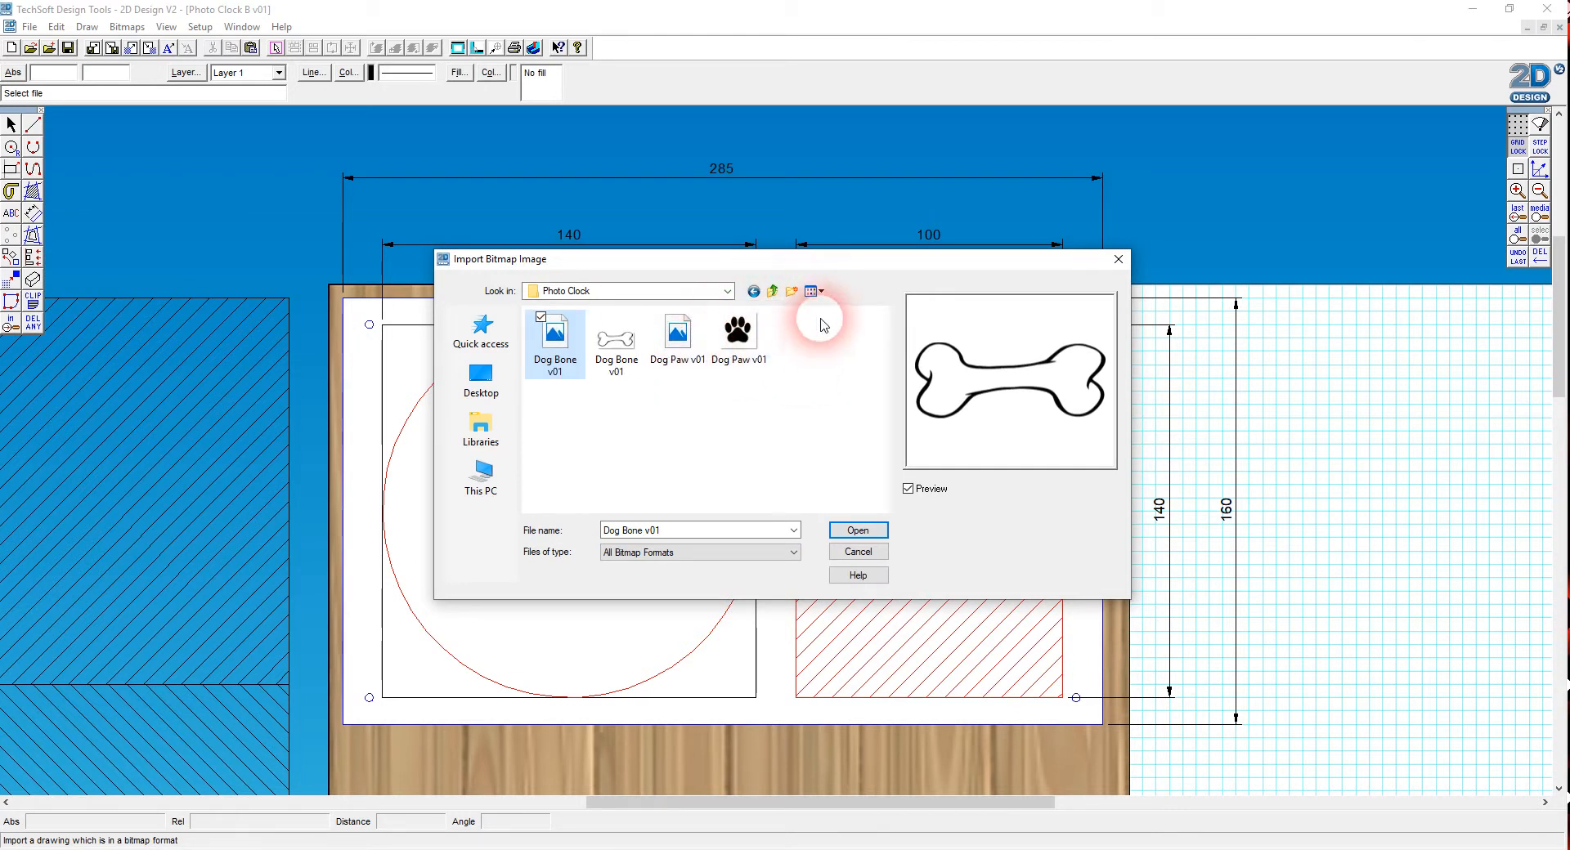
click(819, 295)
click(773, 331)
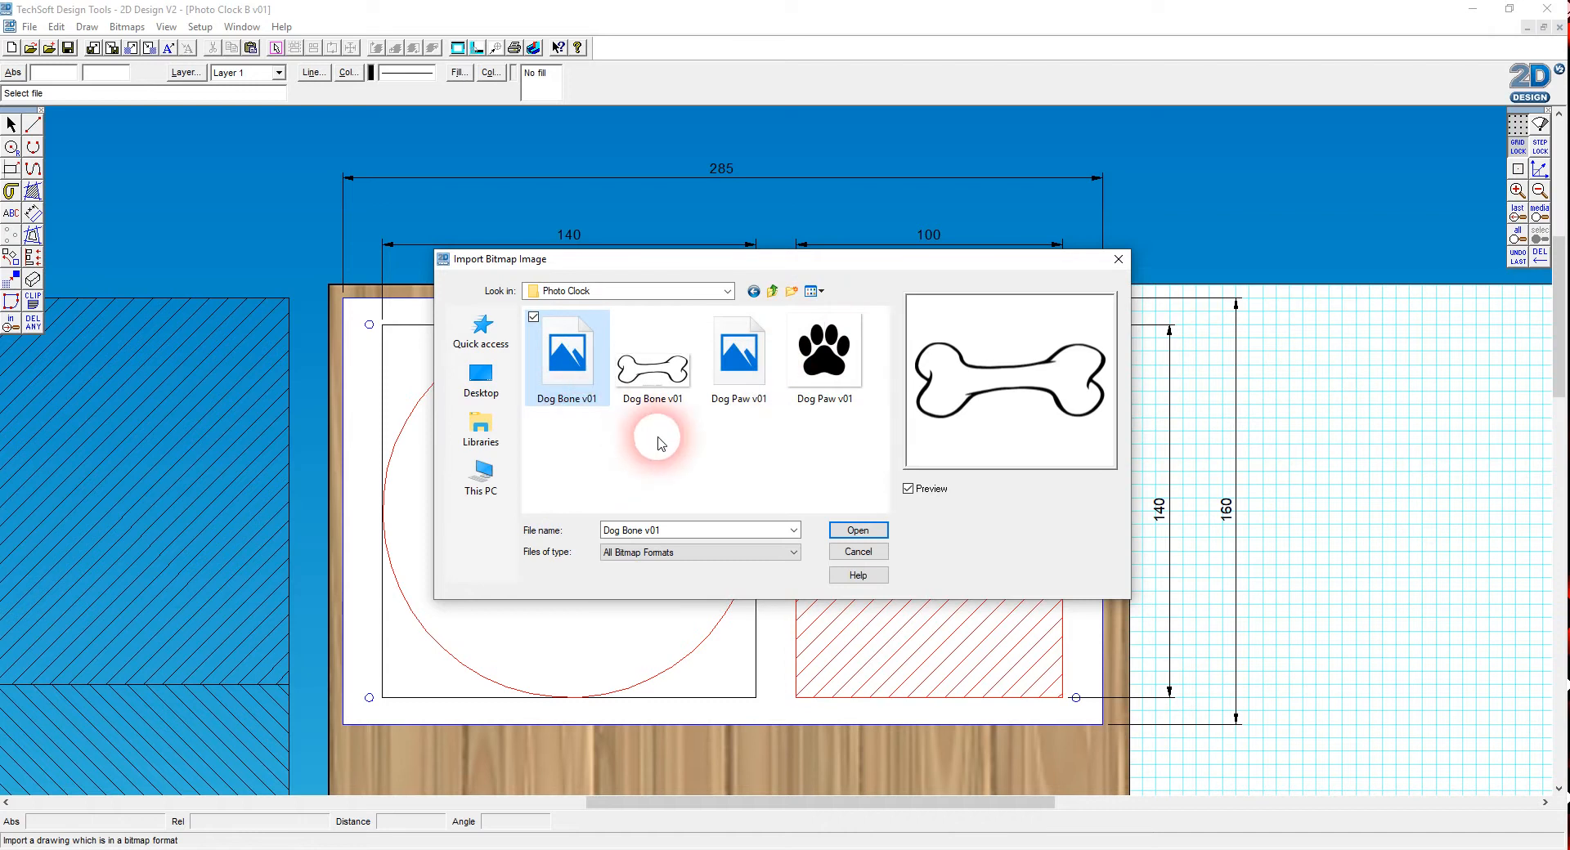
Import the selected bone bitmap into the drawing at a width of 15 mm with a fixed aspect ratio
click(860, 529)
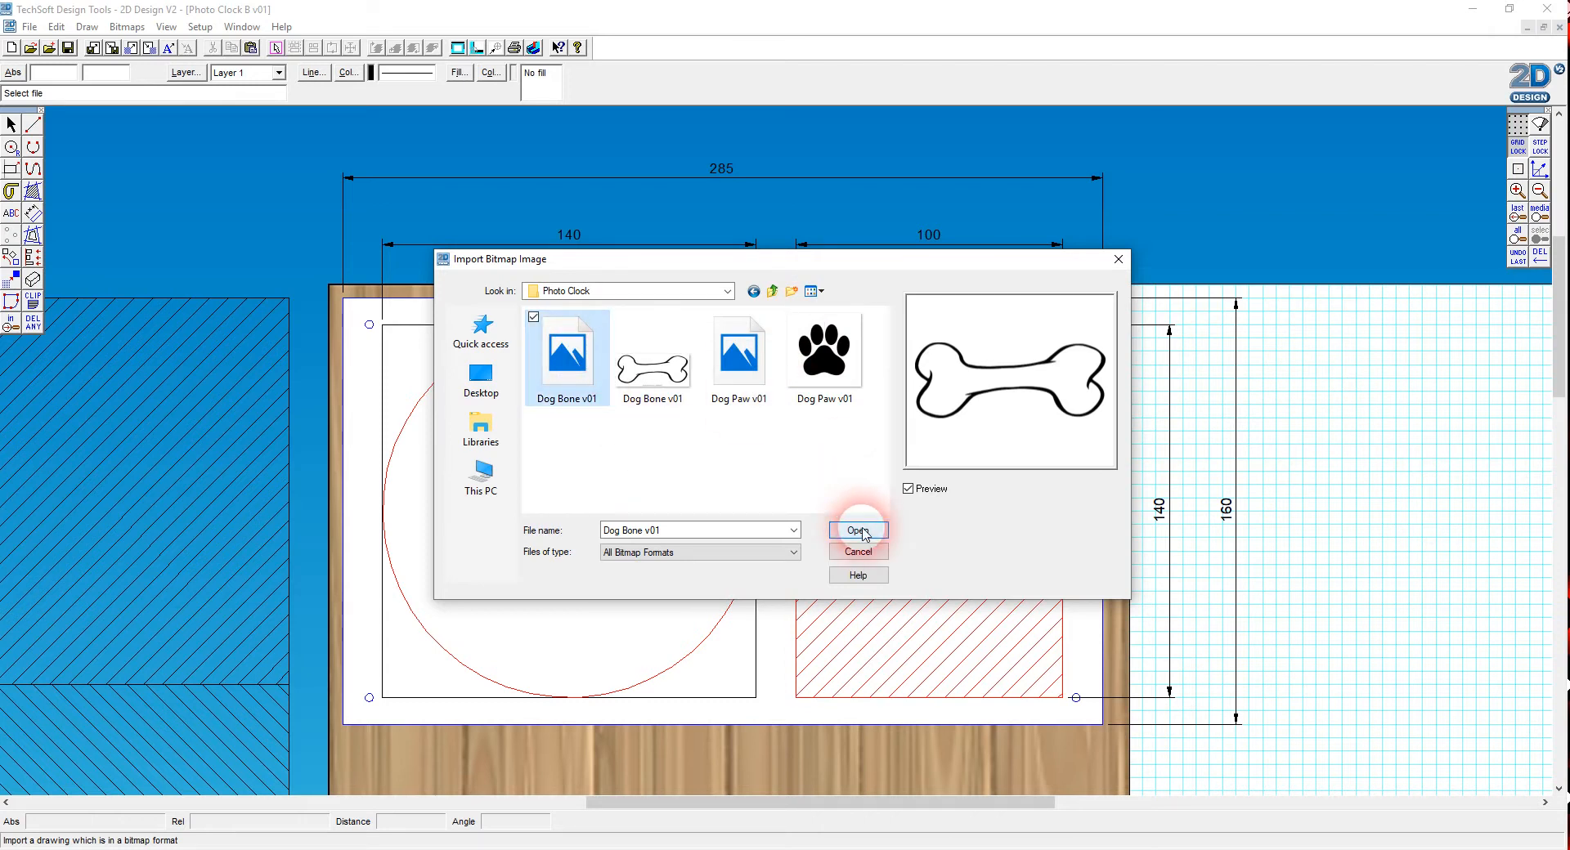
click(704, 377)
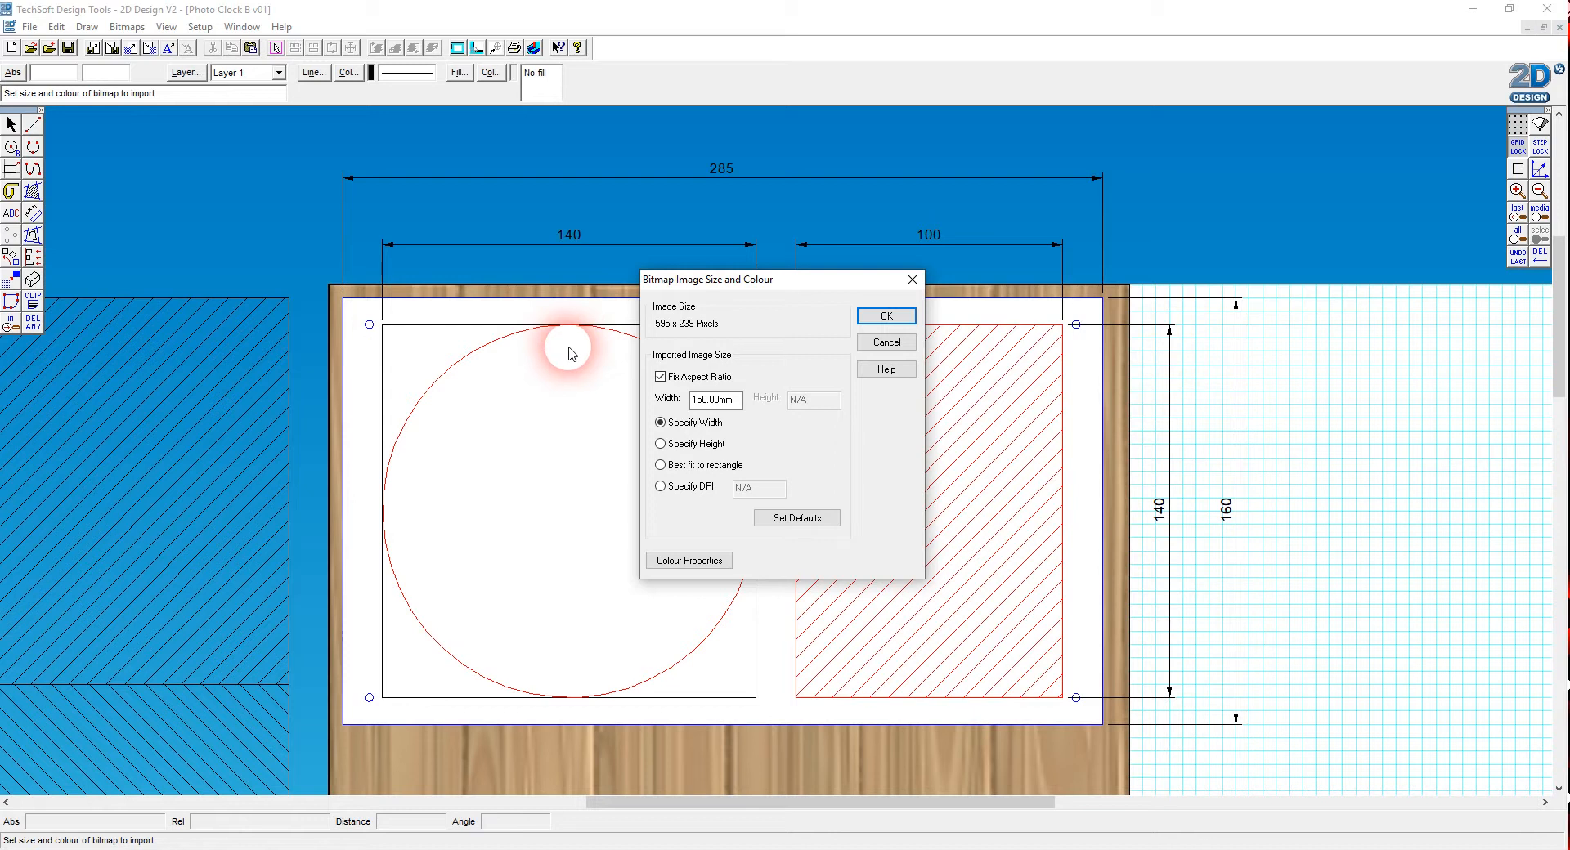
drag(745, 414, 614, 385)
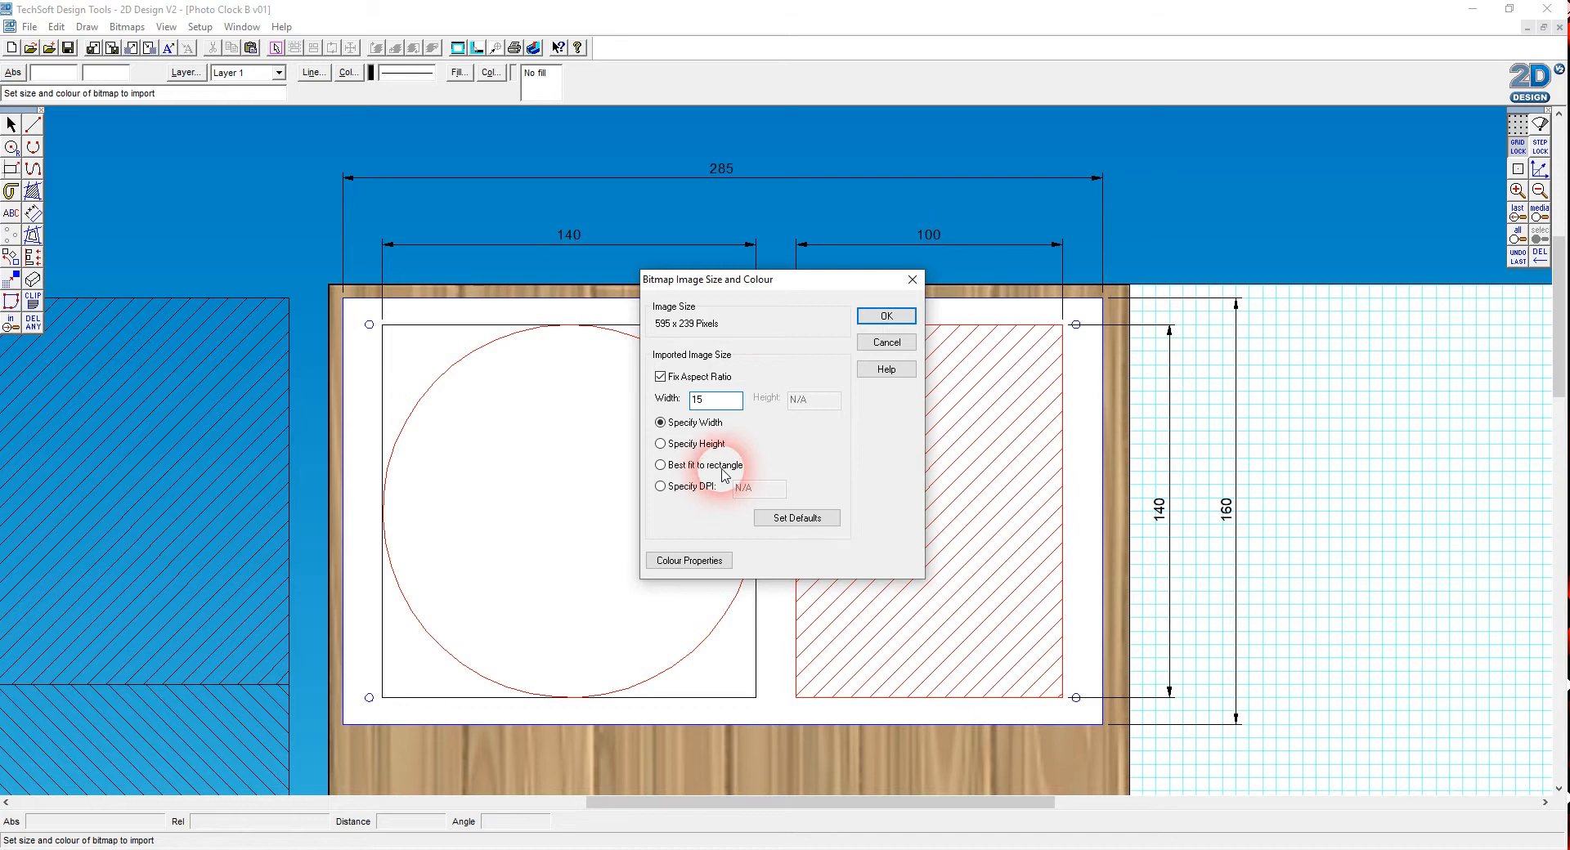
click(886, 315)
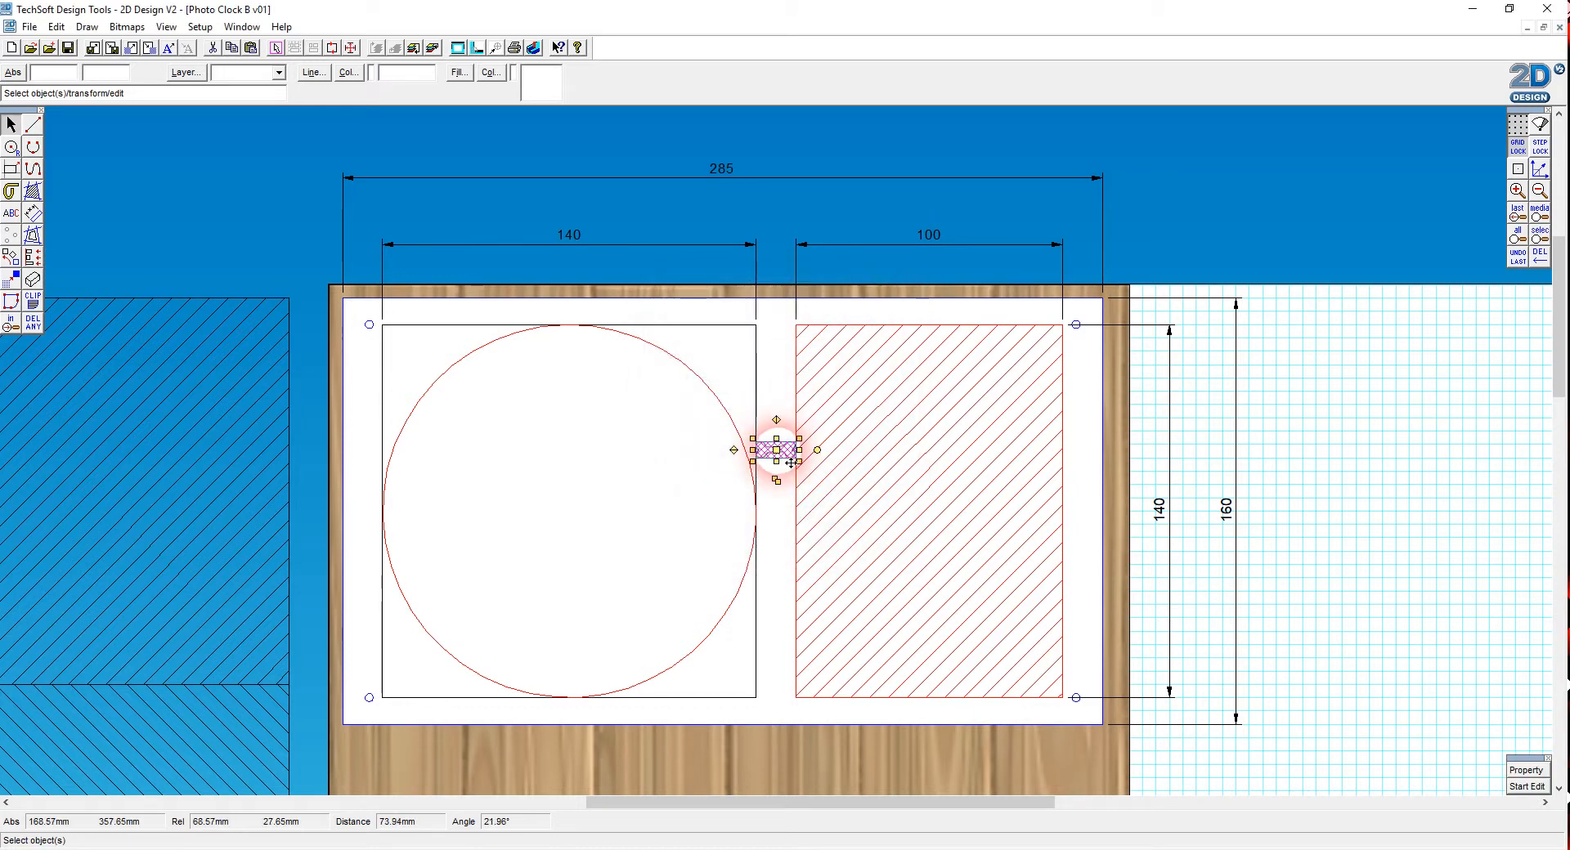
Move the imported bone to the upper middle of the clock circle, at the 12 o'clock position, and deselect it
drag(785, 460, 570, 392)
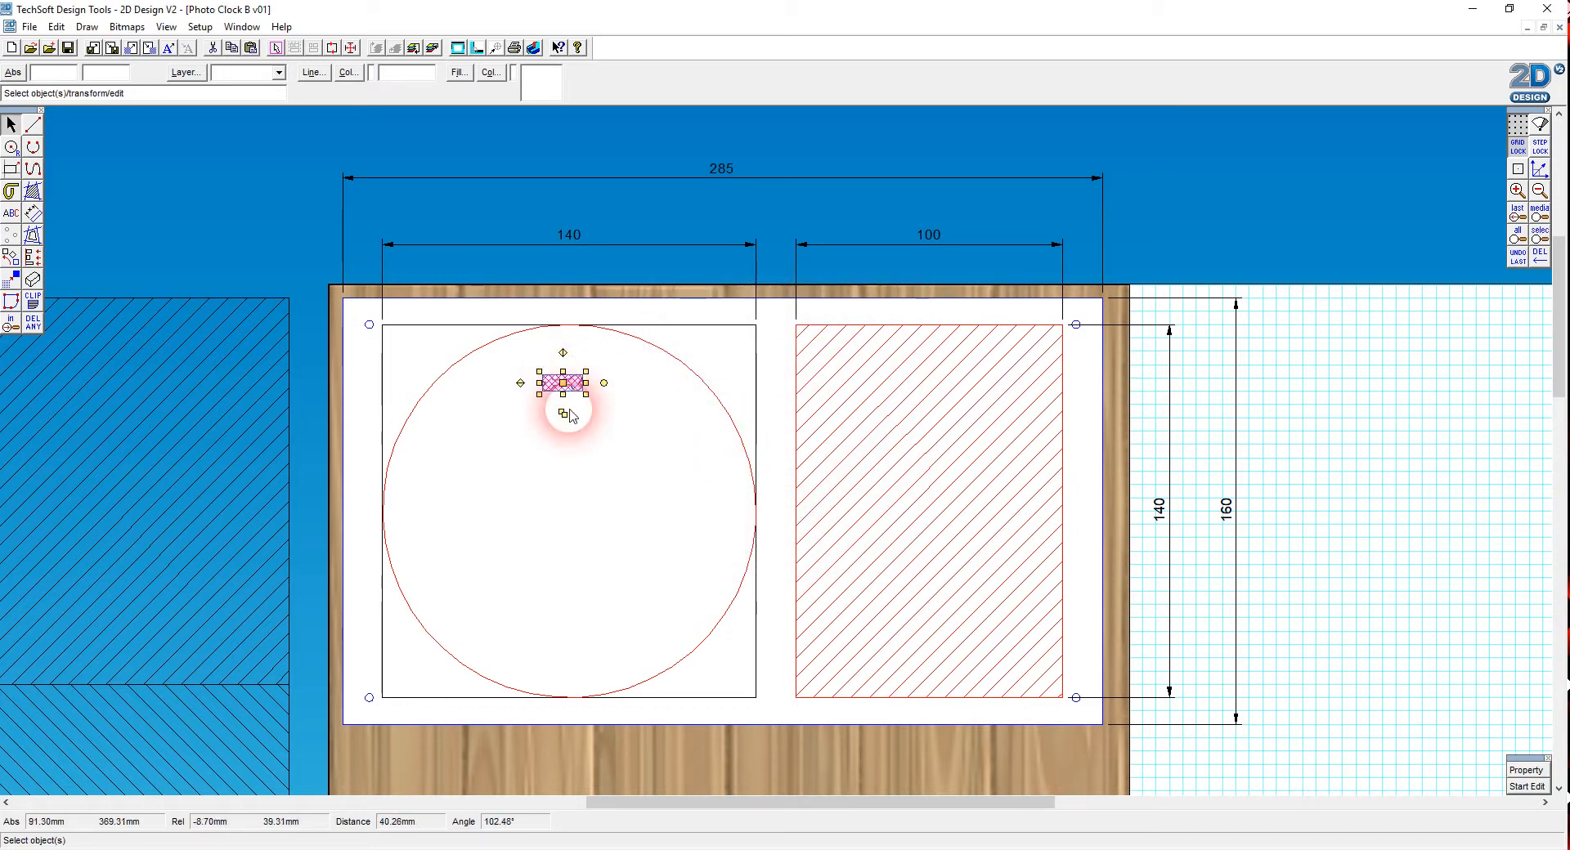
click(1309, 471)
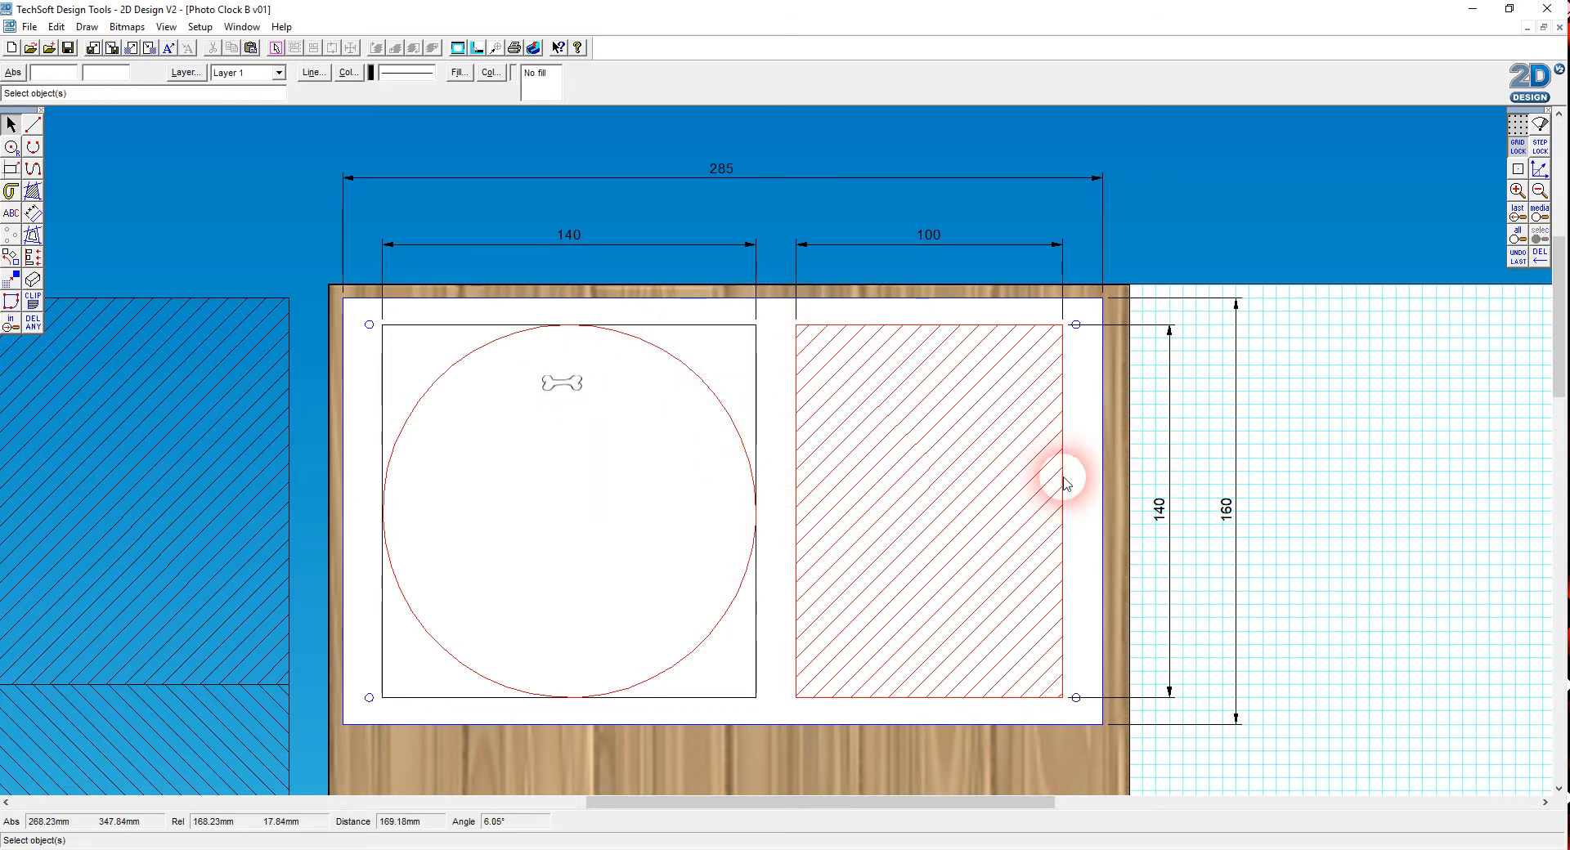
click(570, 388)
click(1338, 429)
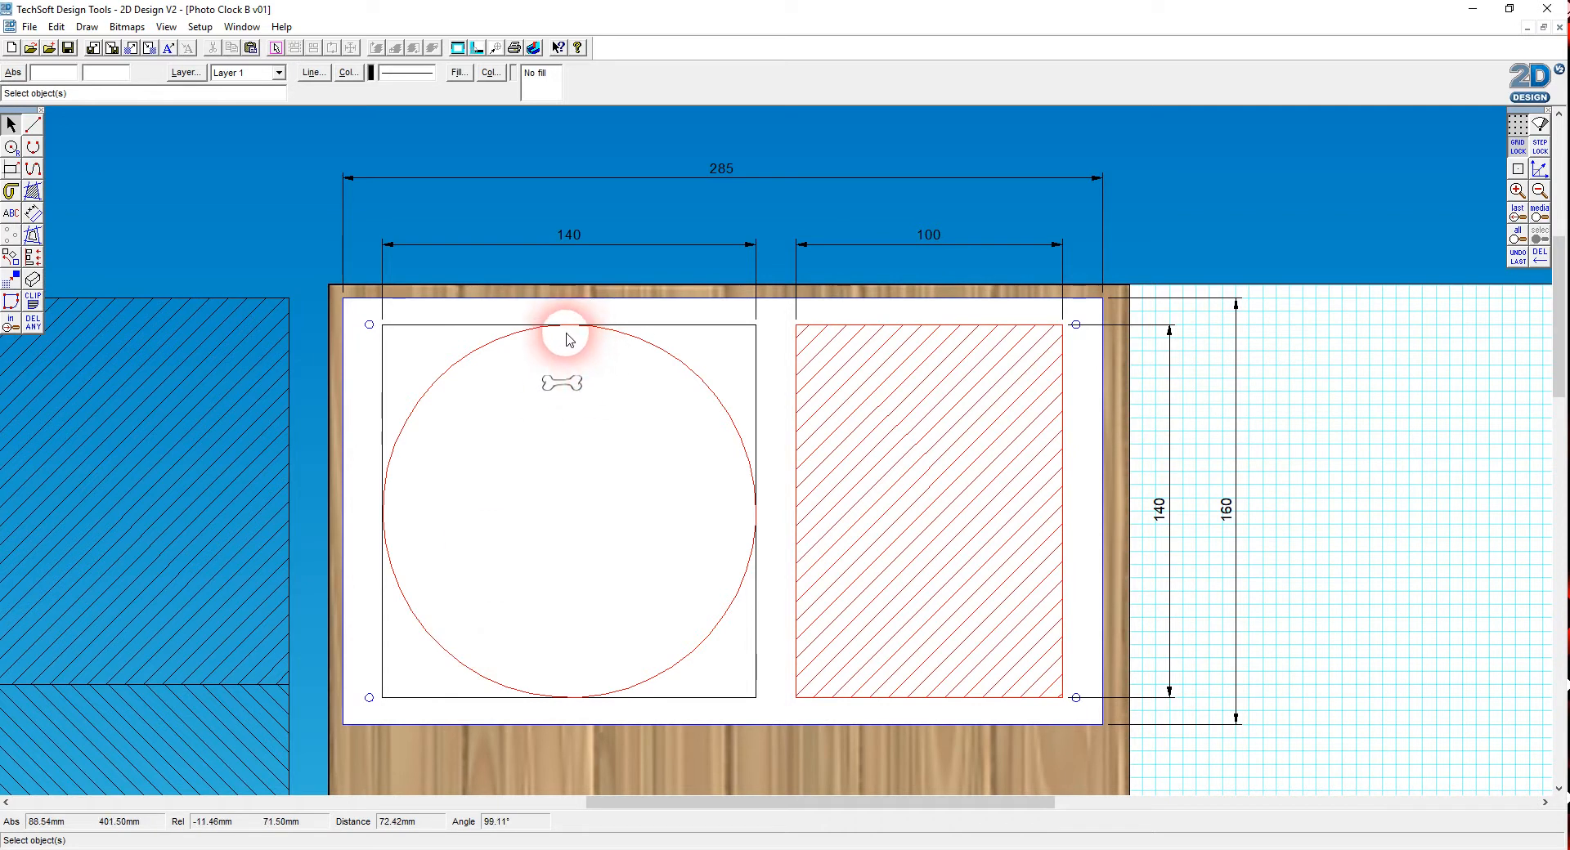
Import the Dog Paw v01 image with the visible paw thumbnail at a width of 20 mm with a fixed aspect ratio
click(576, 383)
click(1382, 482)
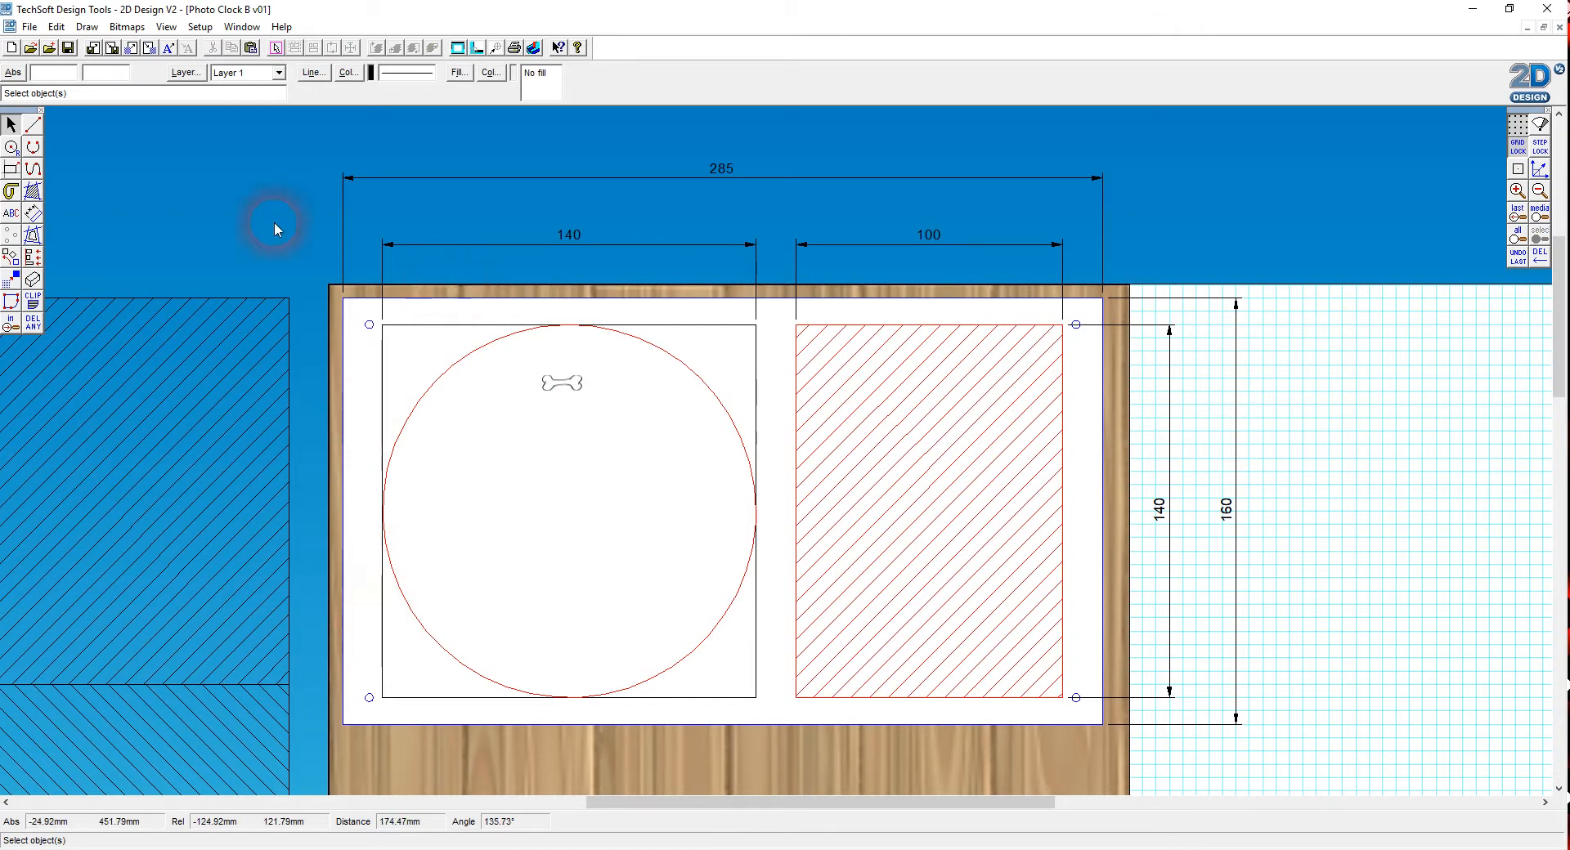
click(127, 26)
click(147, 43)
click(845, 365)
click(858, 533)
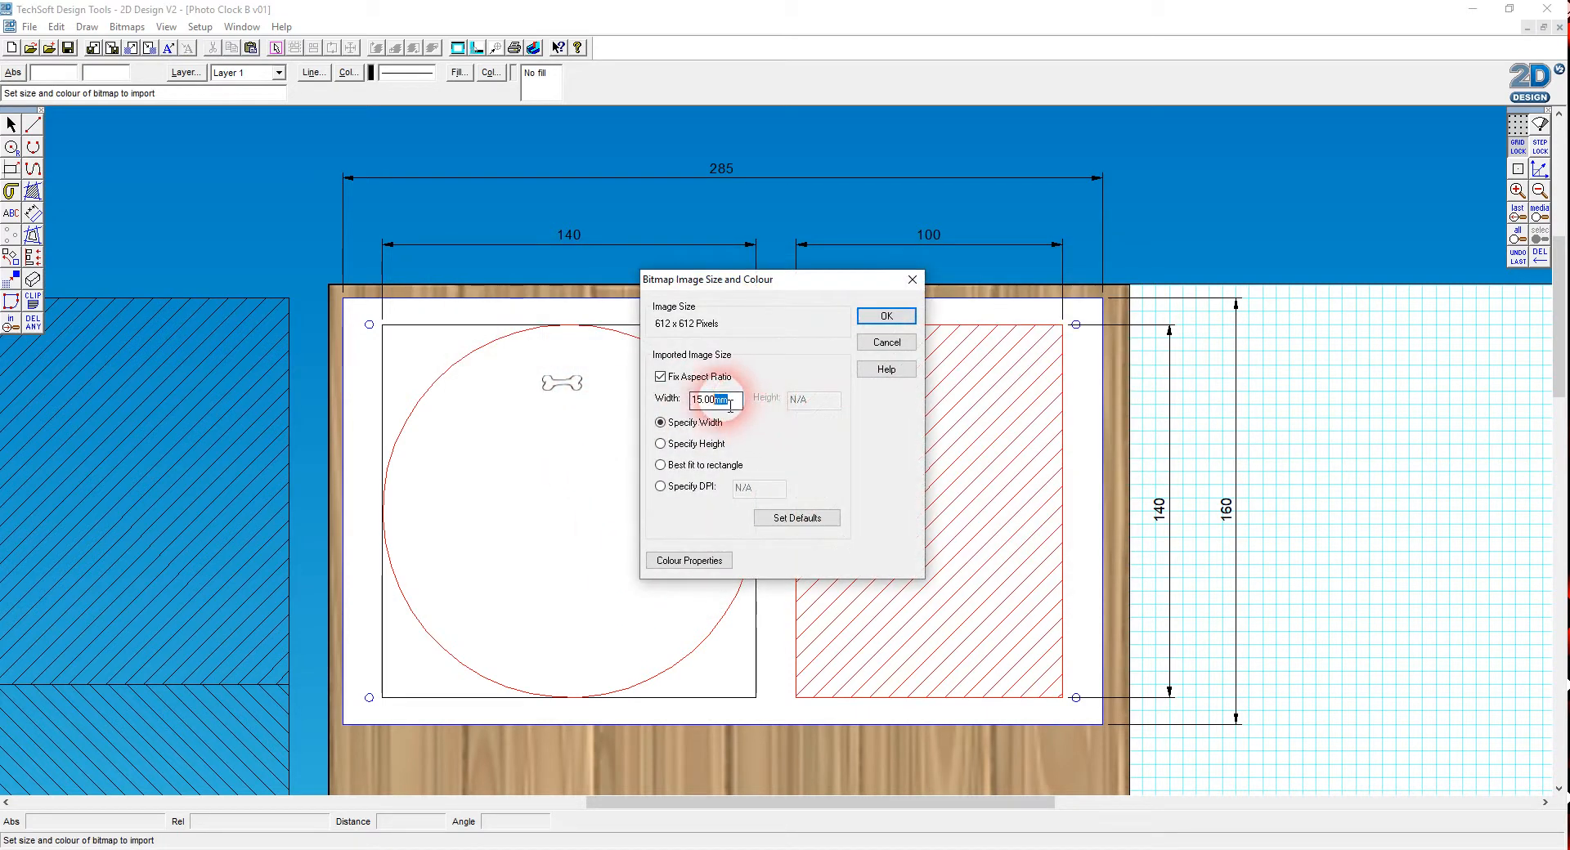
drag(744, 404, 668, 405)
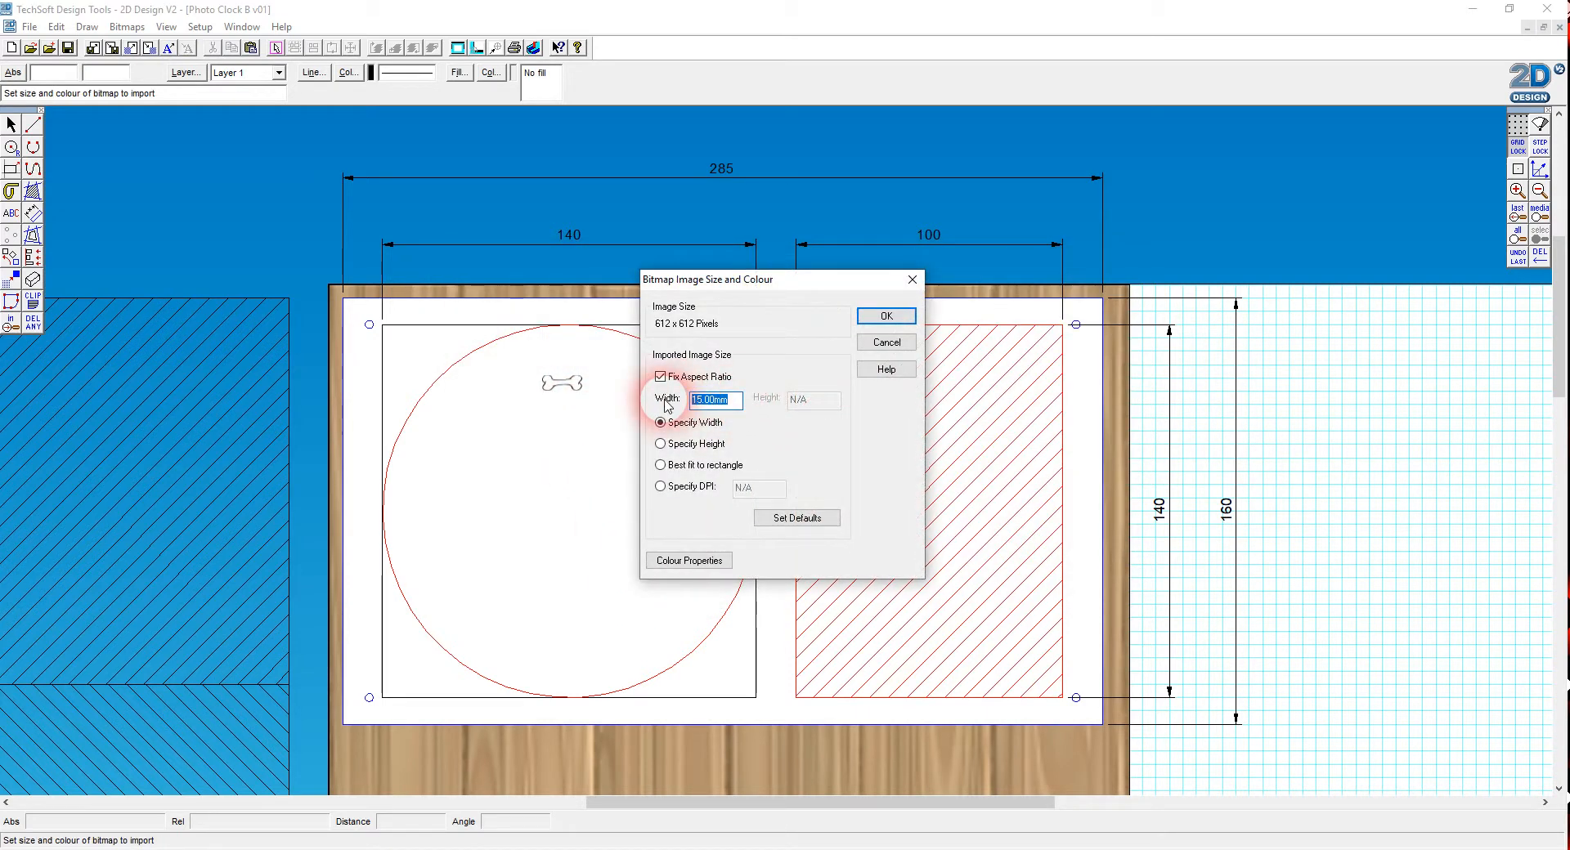
click(885, 317)
click(769, 444)
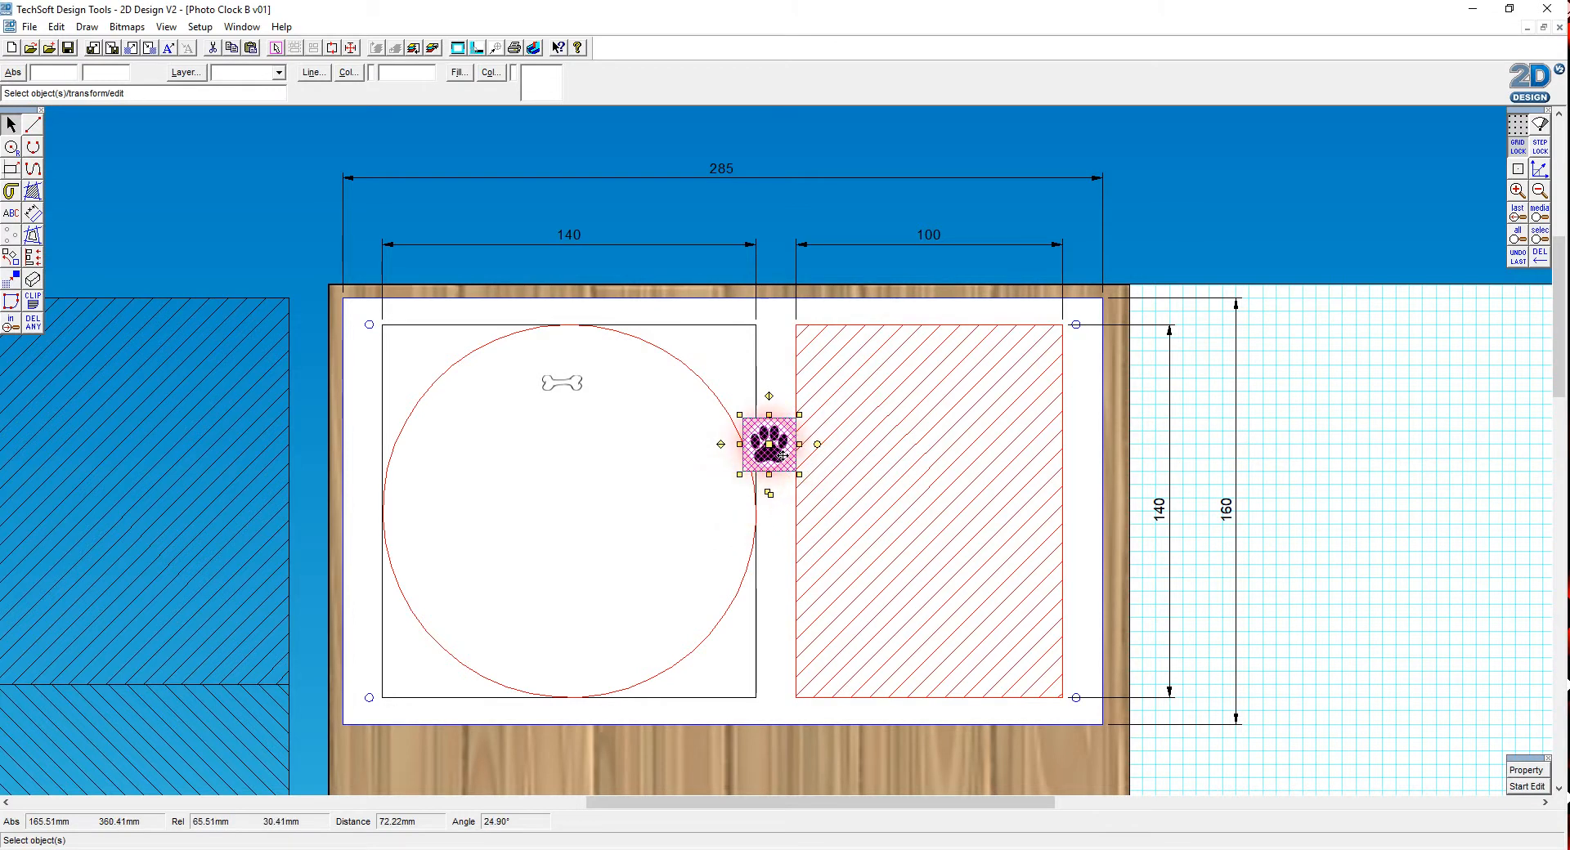
Try the imported paw in the upper-left corner of the 140 mm square and delete it
drag(782, 455, 429, 387)
click(418, 368)
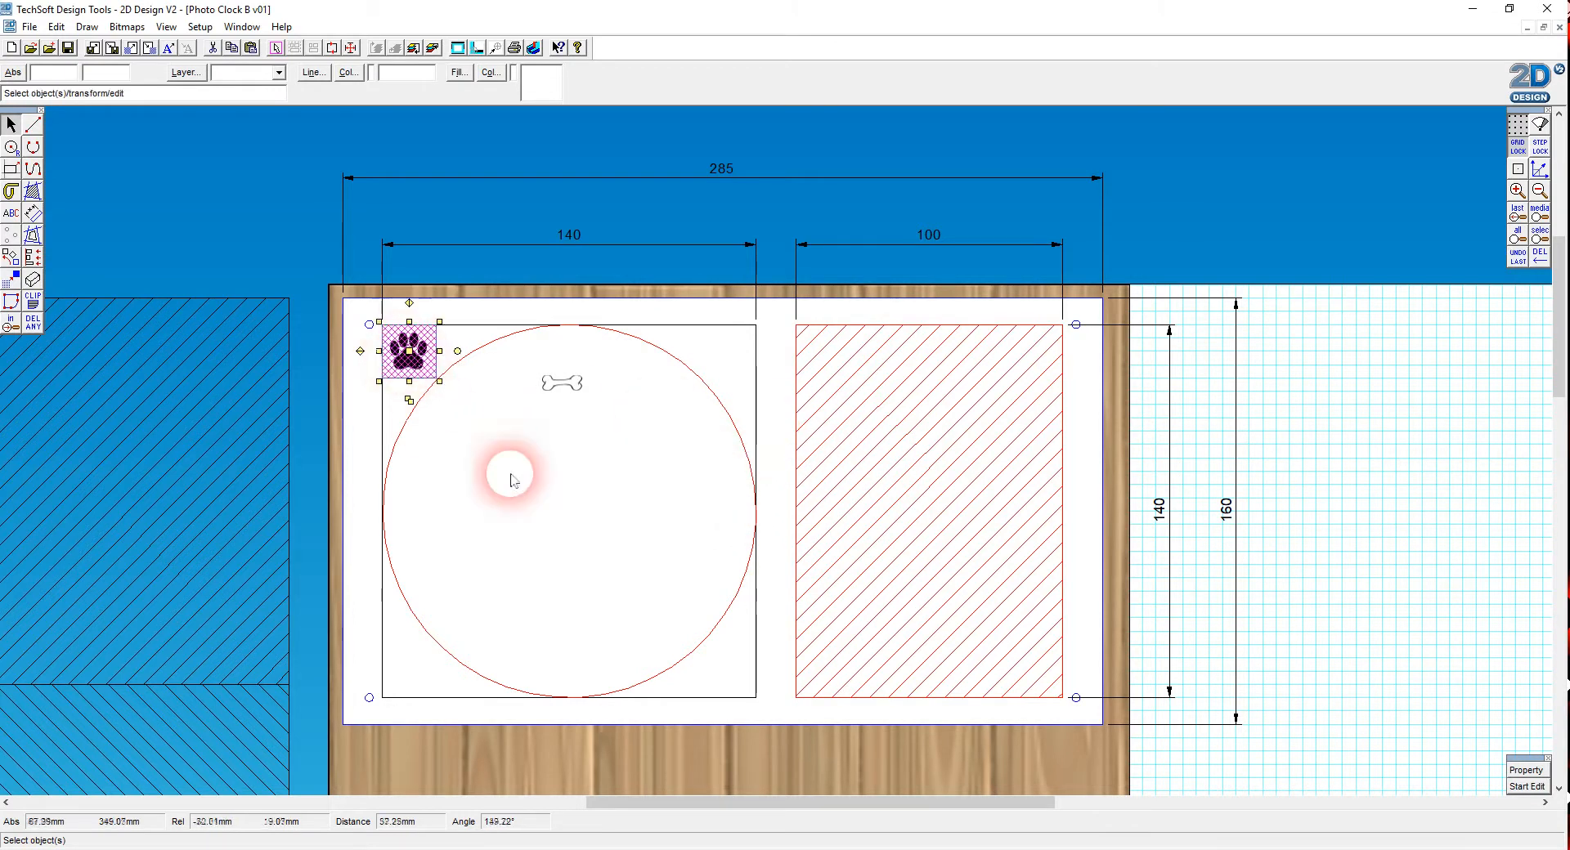
click(1409, 441)
click(410, 358)
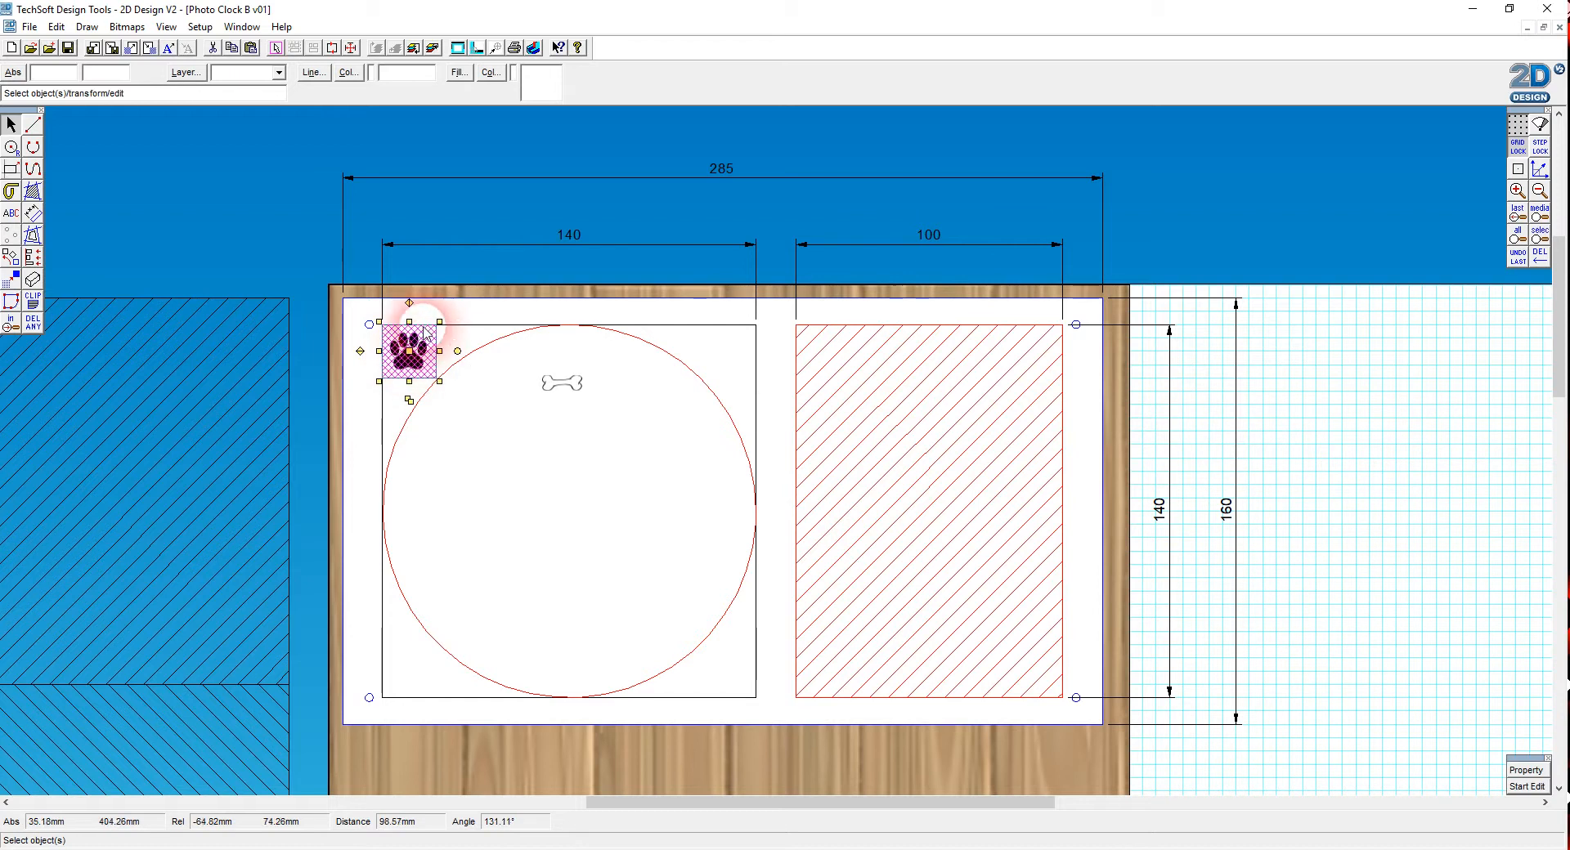
key(Delete)
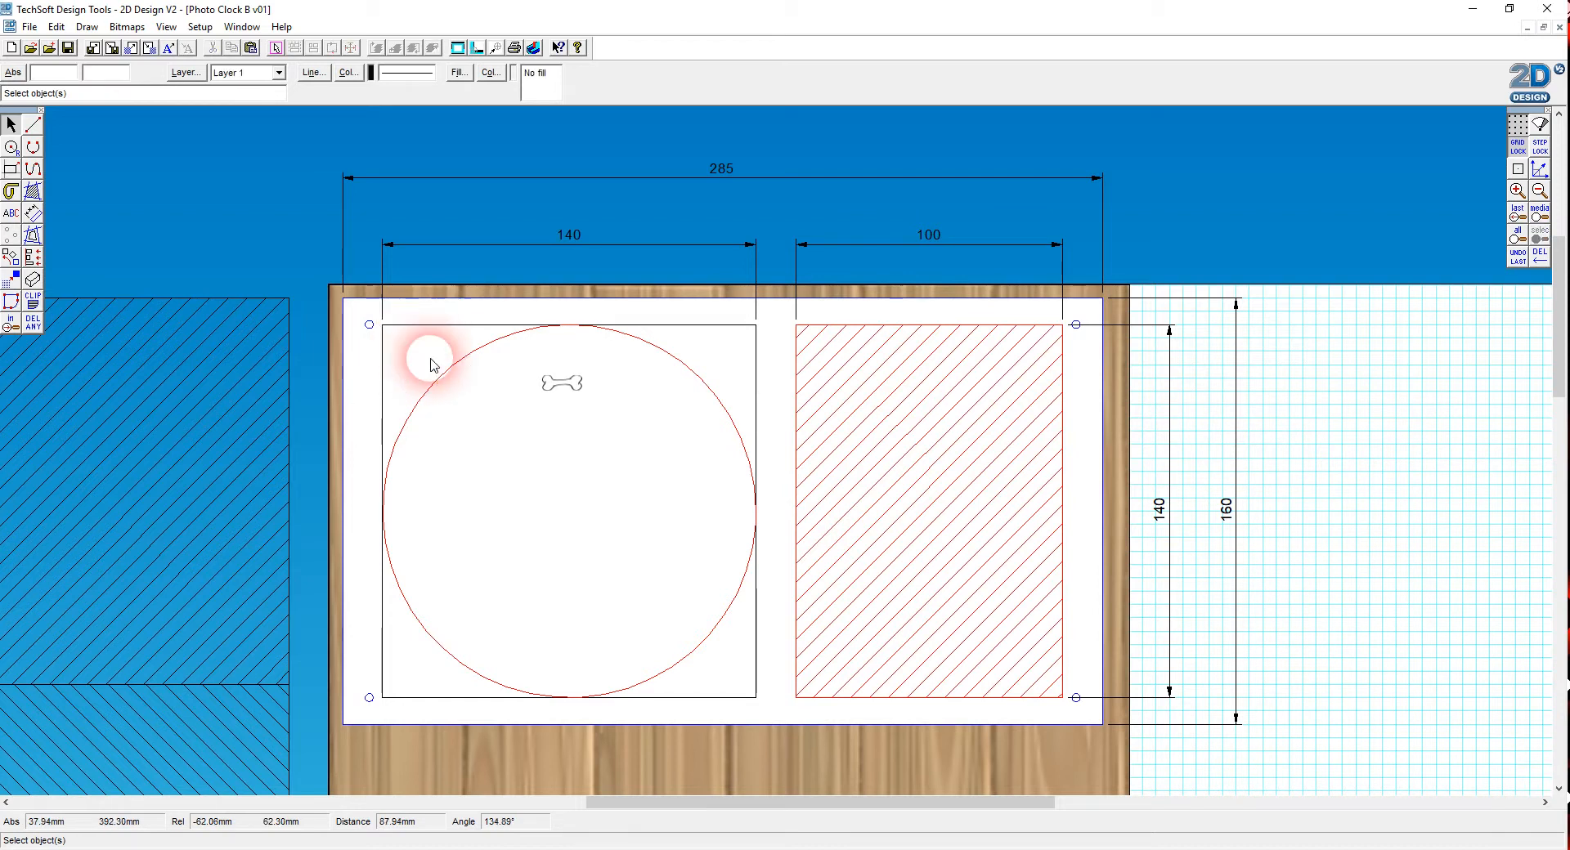
Import the other Dog Paw v01 file at a width of 20 mm and place it in the upper-left corner of the 140 mm square
click(123, 27)
click(168, 43)
click(744, 360)
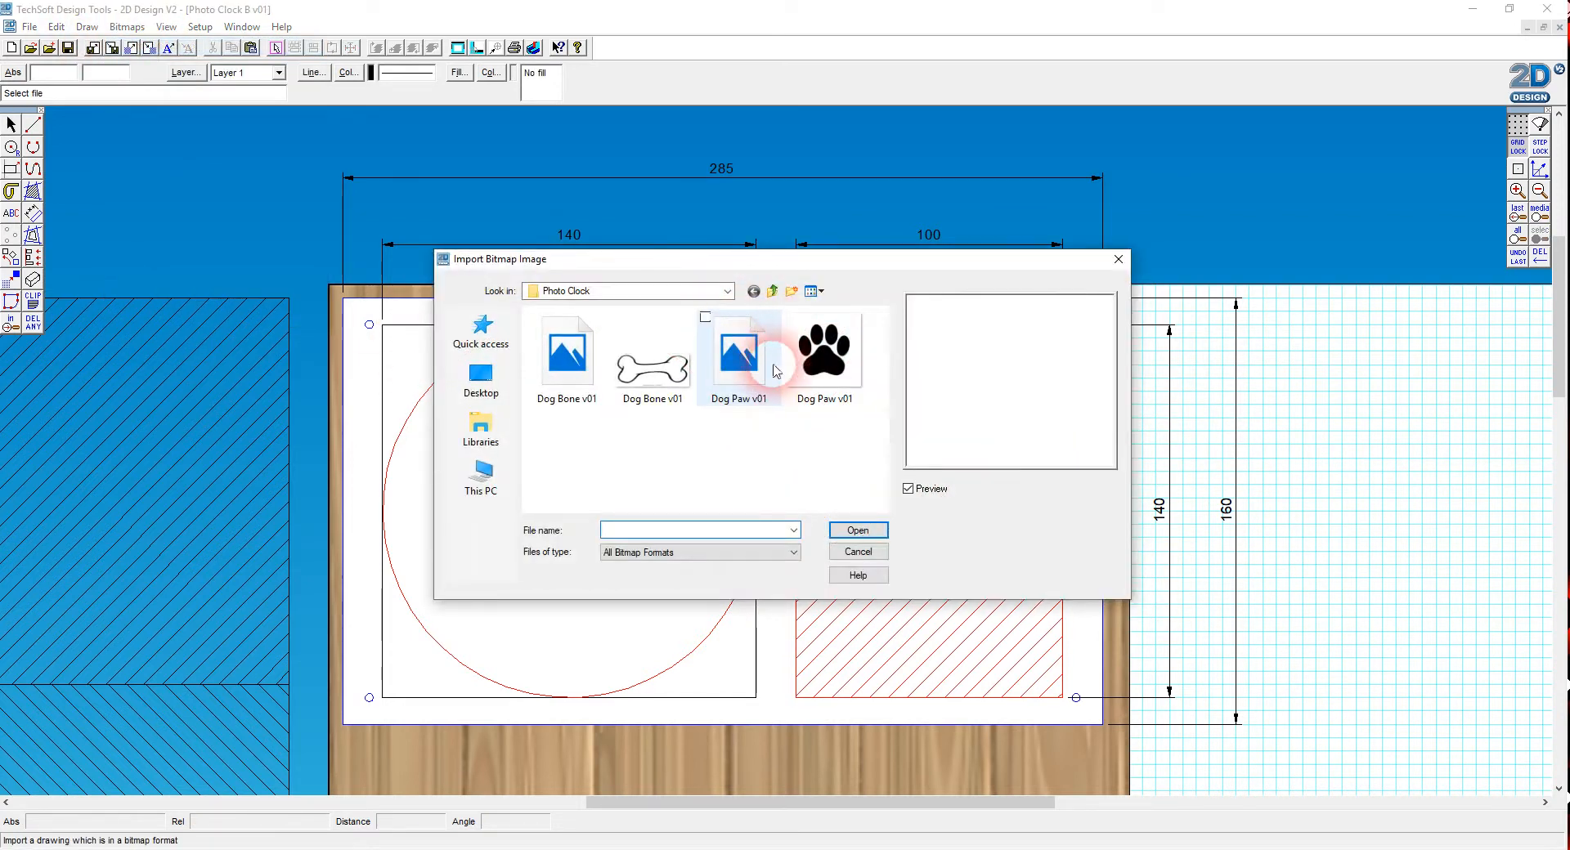
click(875, 532)
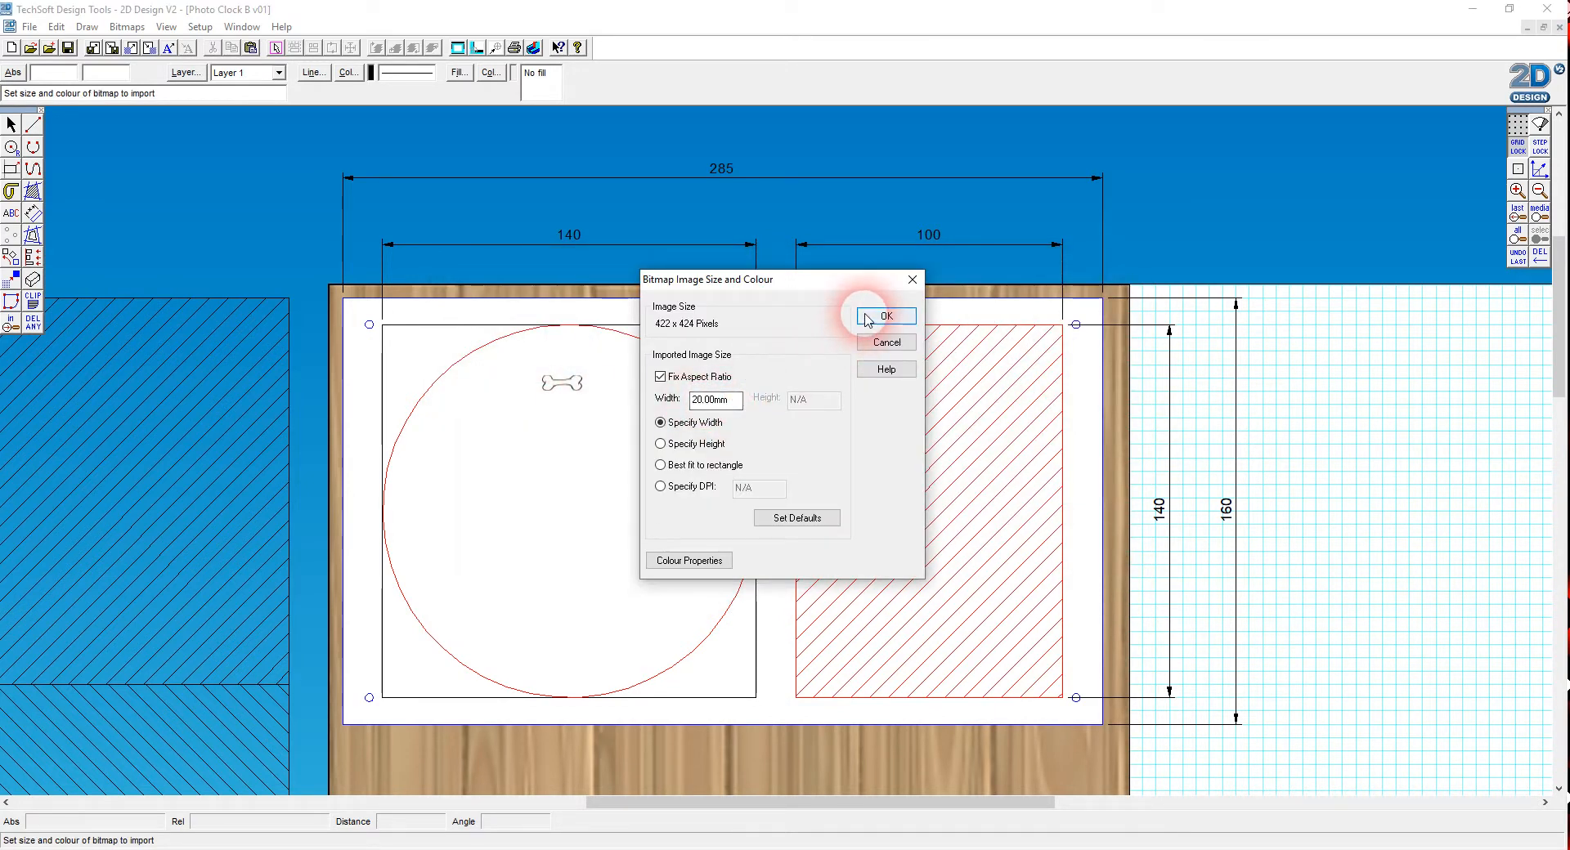
click(869, 318)
click(746, 481)
drag(782, 468, 404, 352)
click(1434, 459)
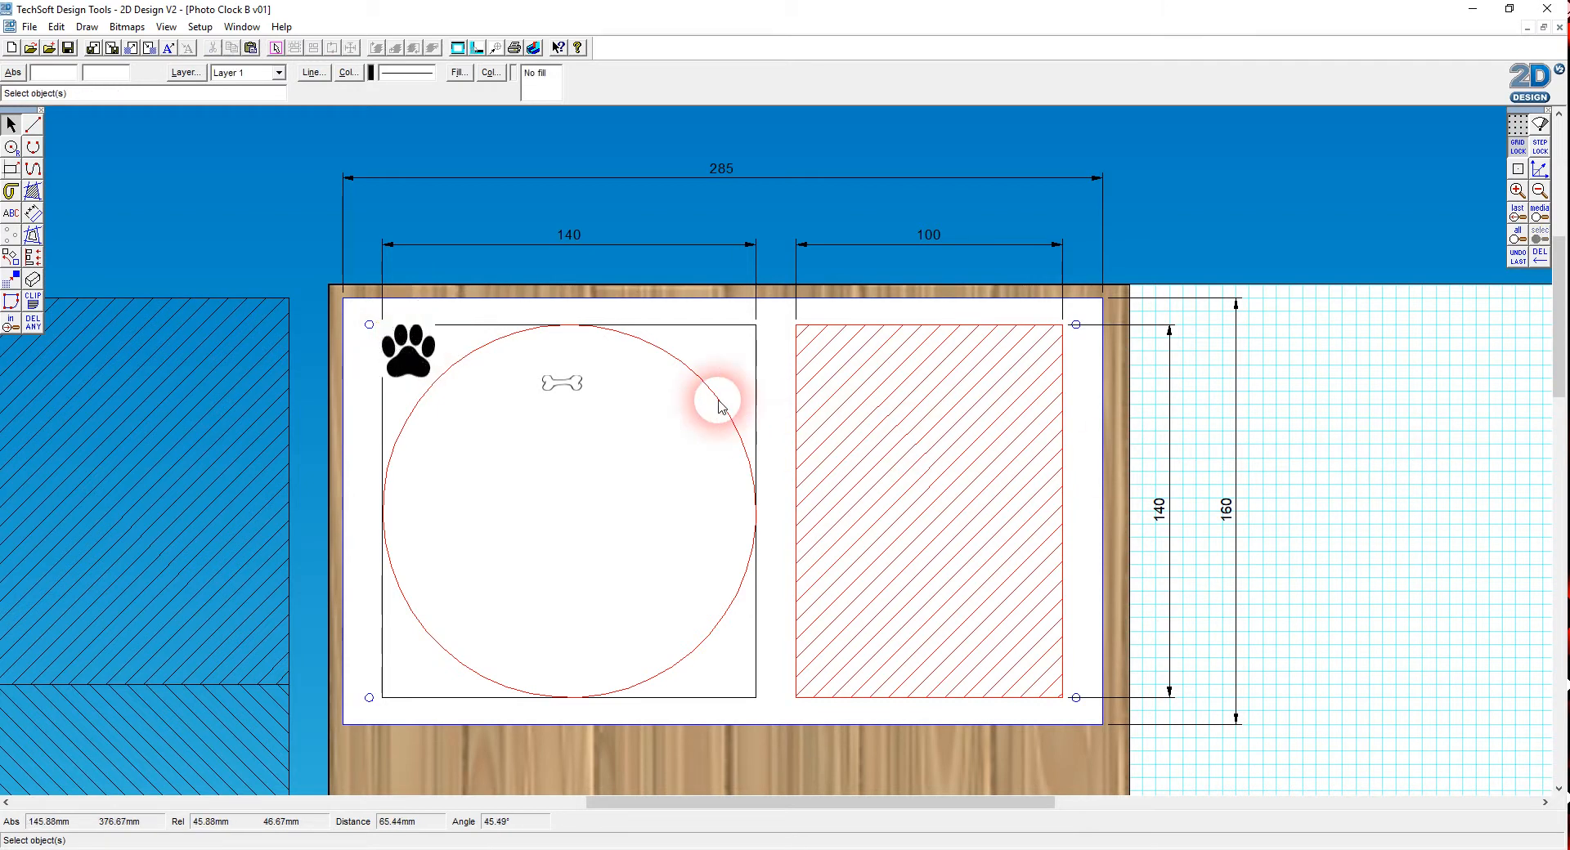
Examine the outline quality of the bone bitmap inside the clock circle up close
click(512, 371)
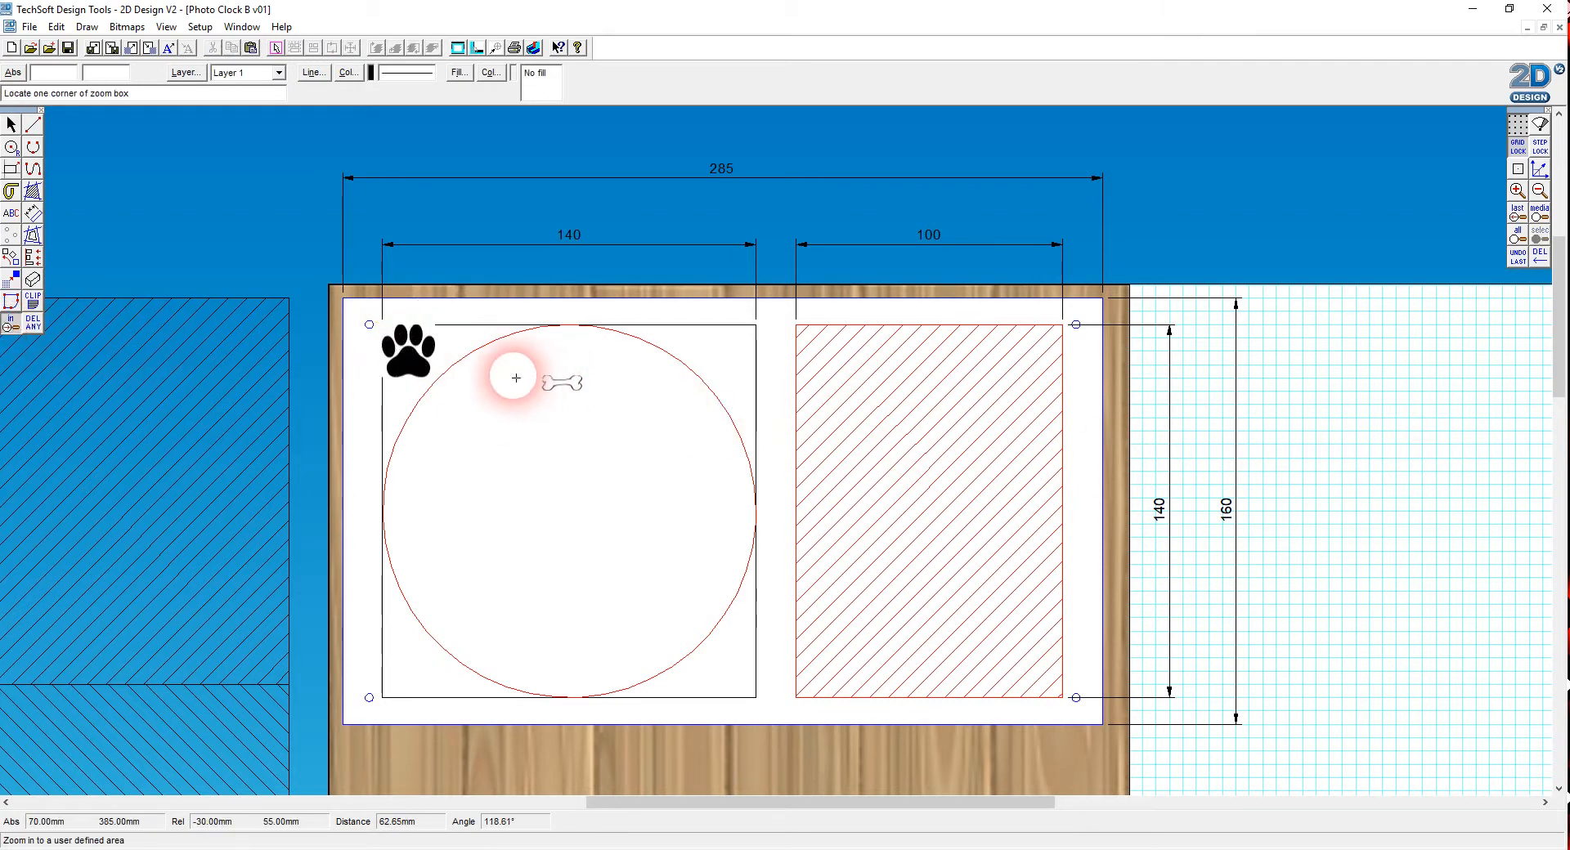
click(651, 425)
click(1367, 219)
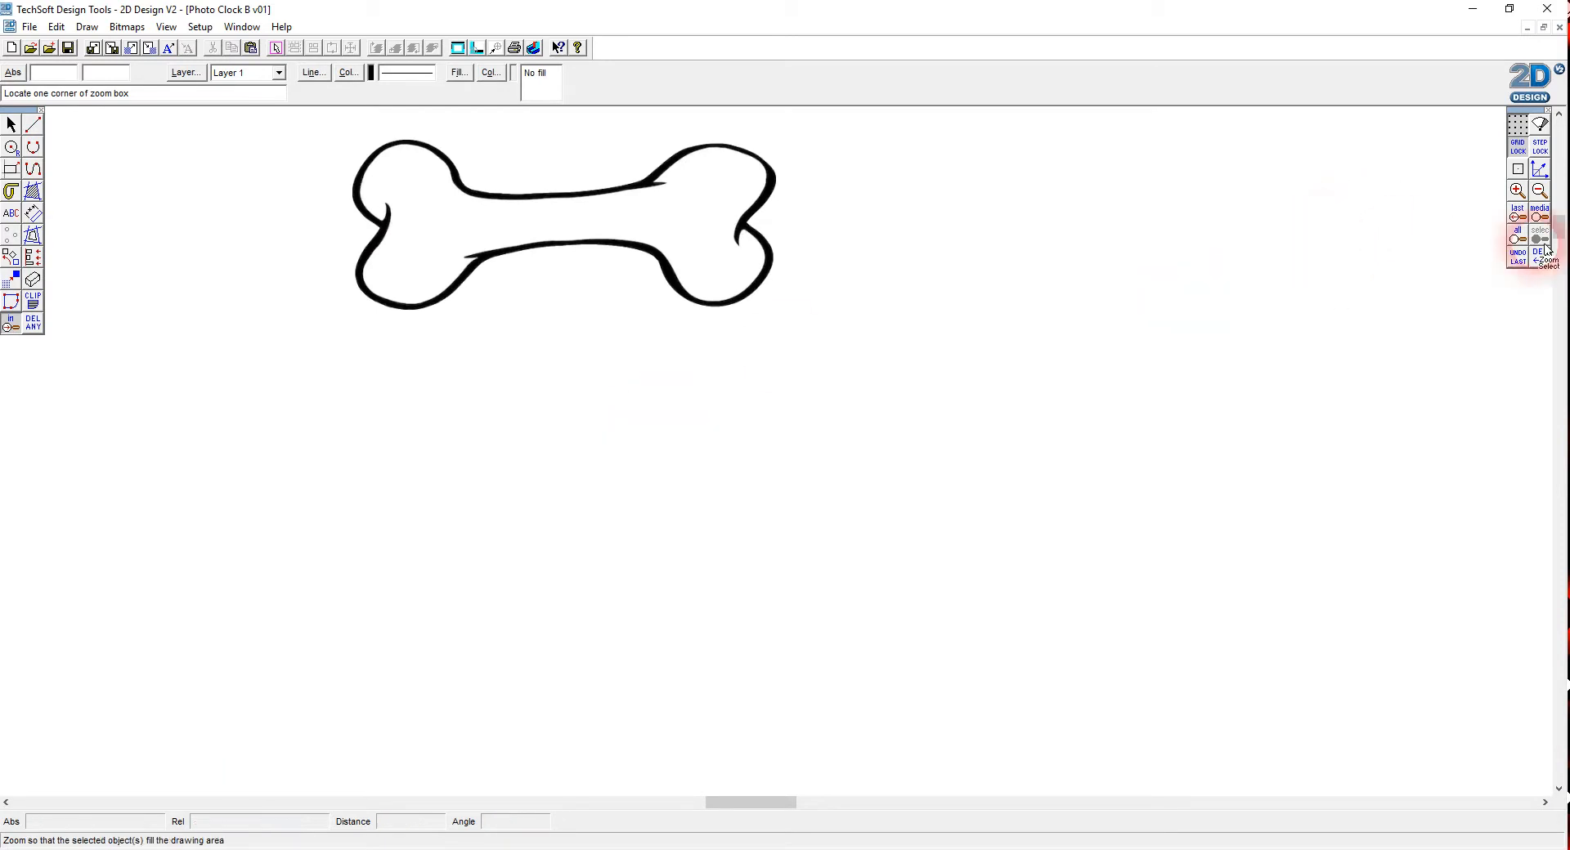
click(1540, 190)
click(1539, 189)
click(1554, 191)
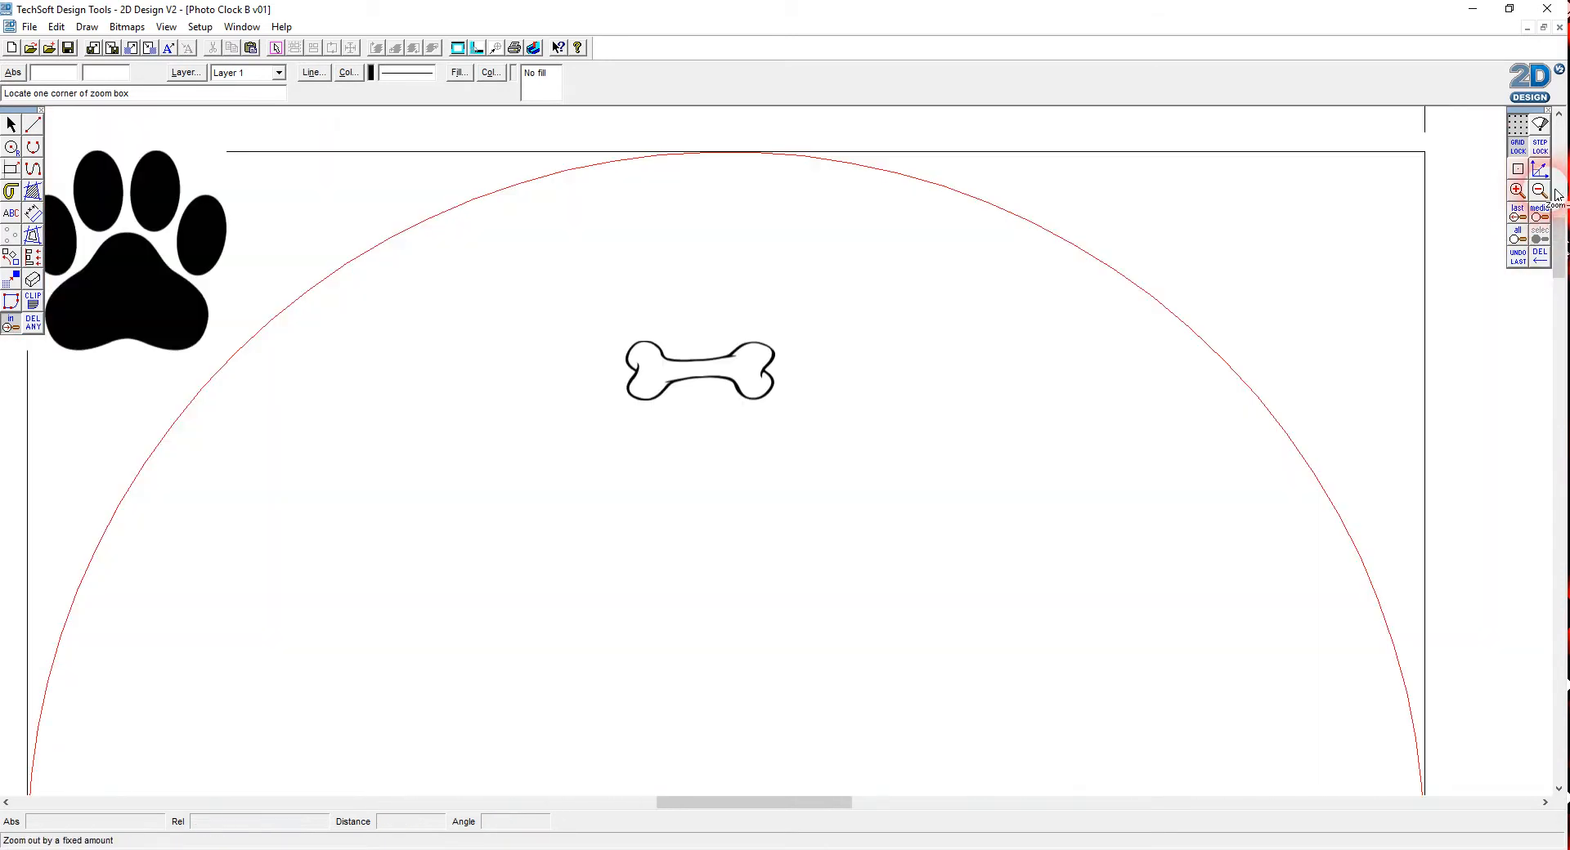
click(1554, 191)
click(1547, 195)
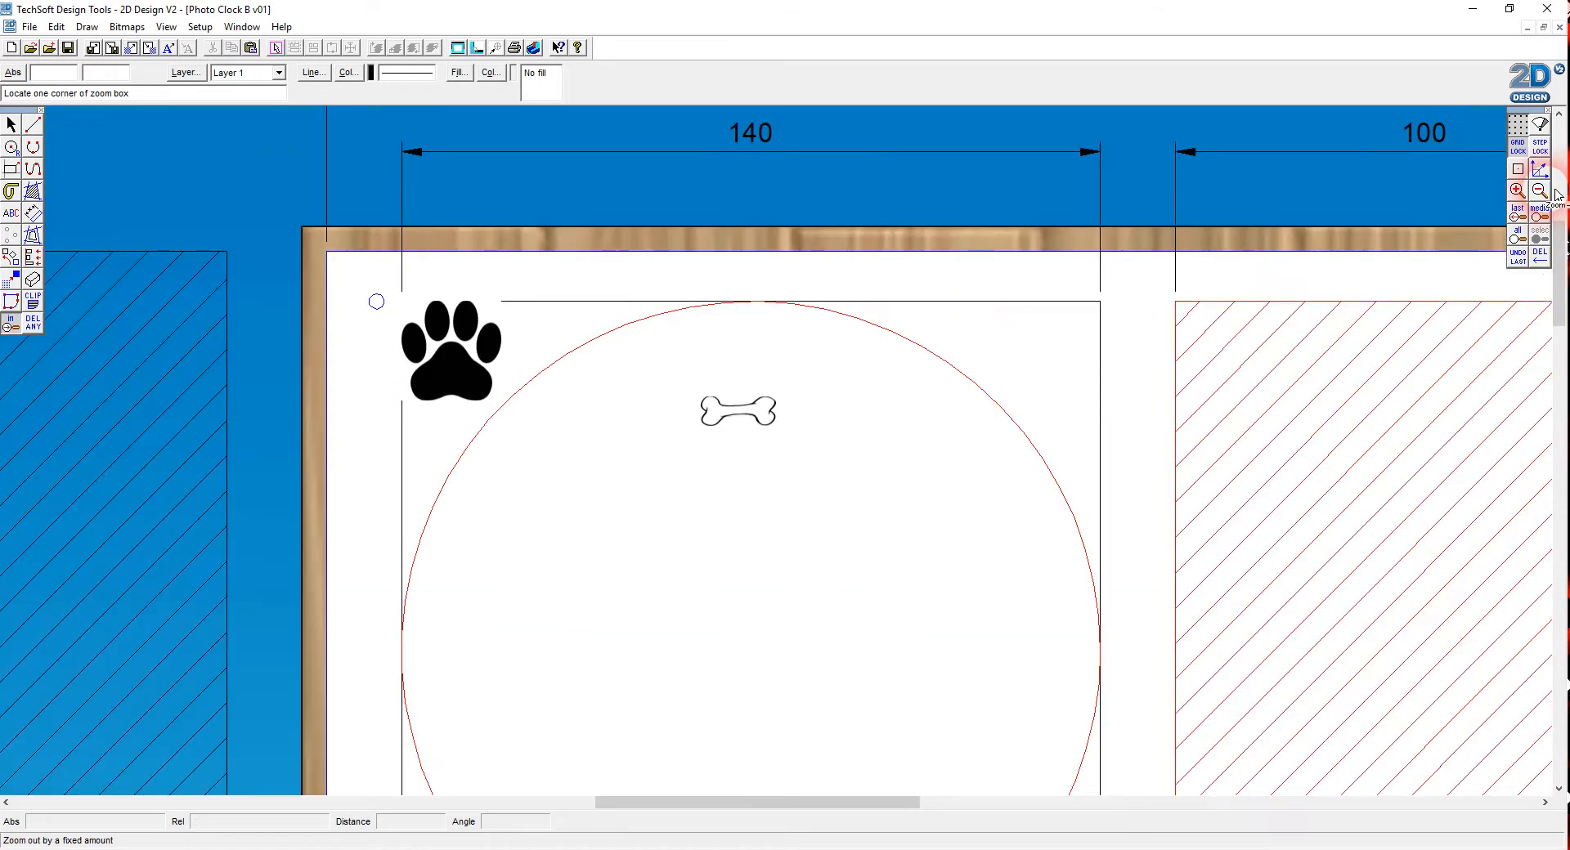
Import the Dog Bone v01 bitmap at a width of 20 mm and place it just below the smaller bone
click(127, 27)
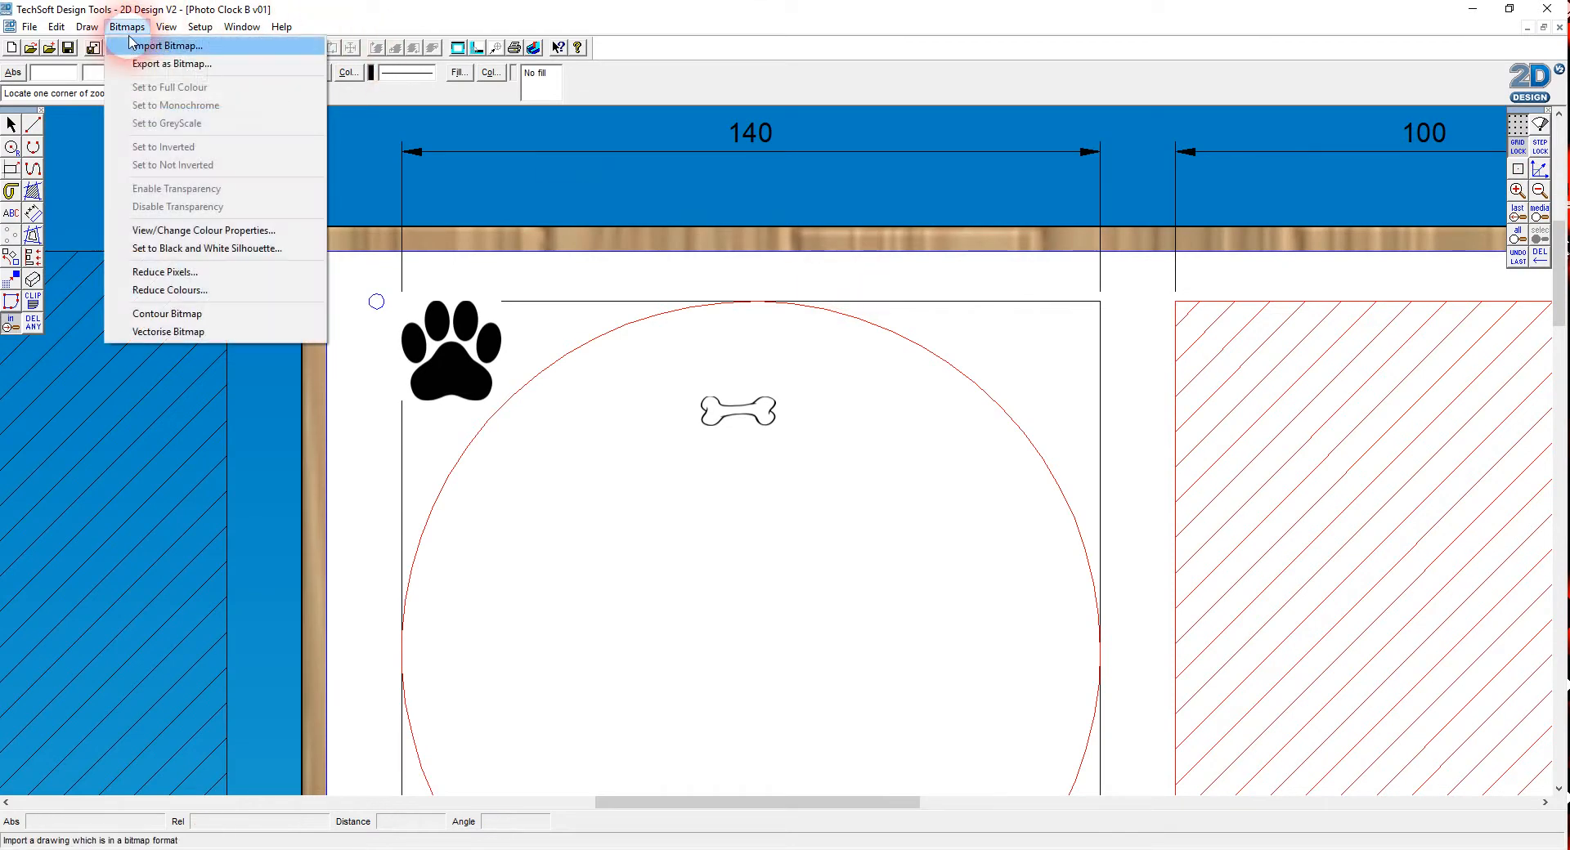
click(148, 46)
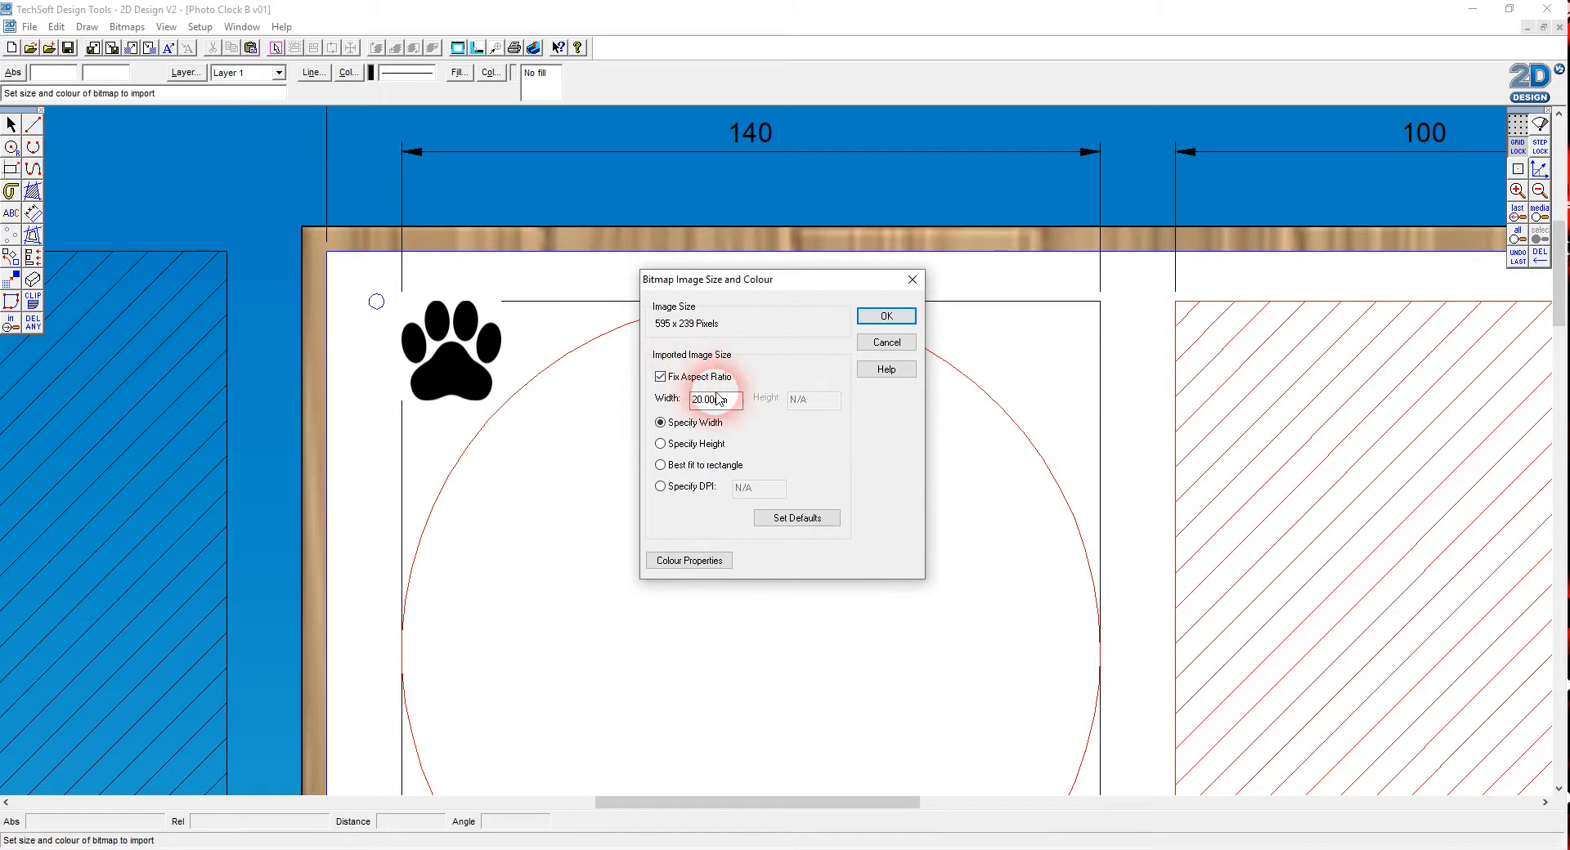
click(872, 321)
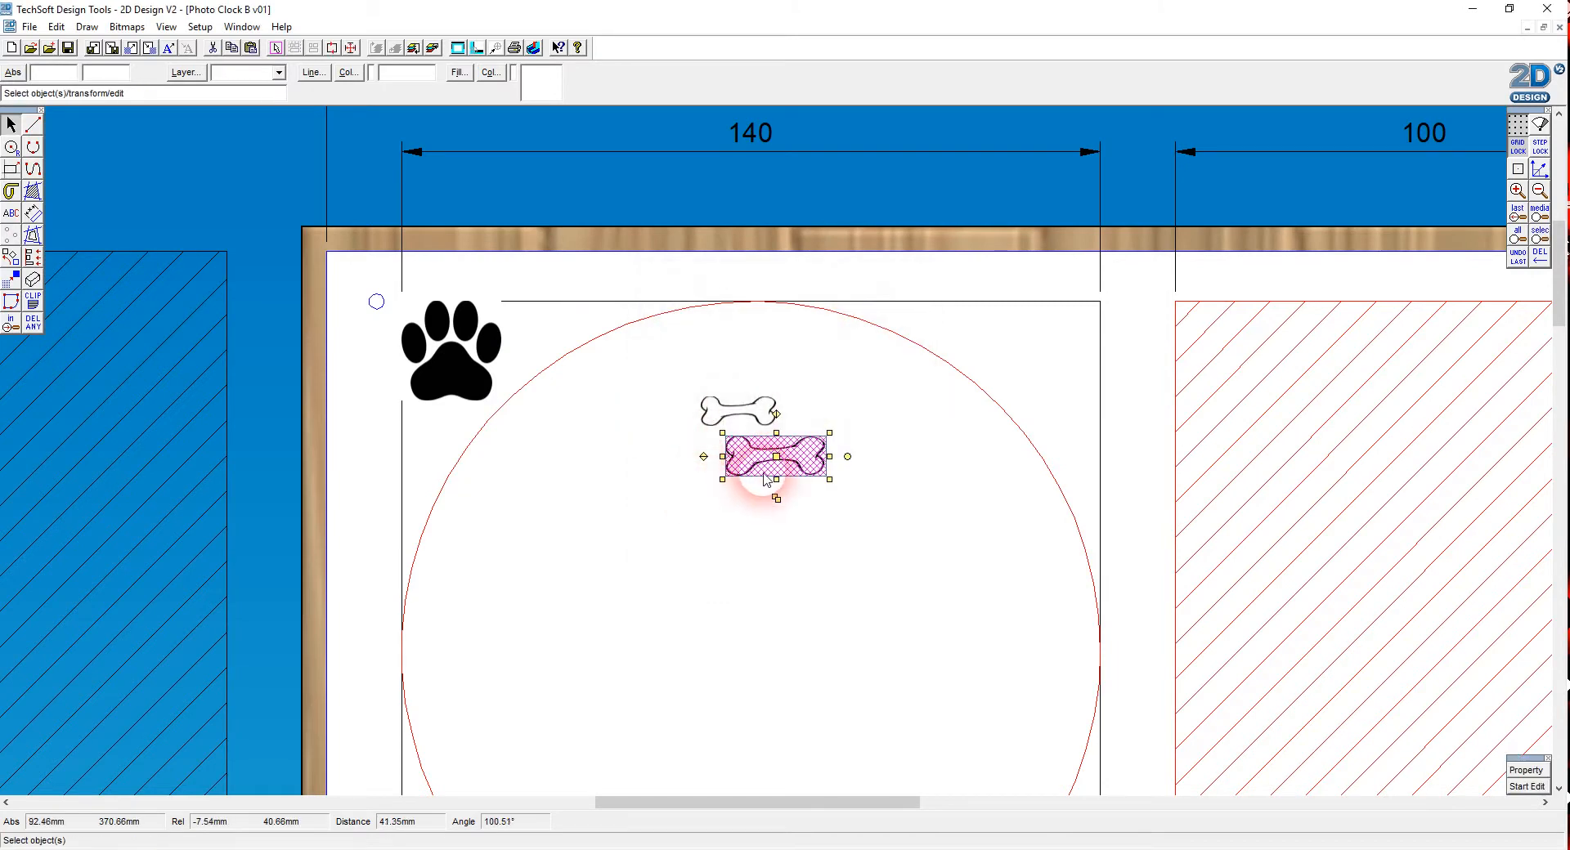
click(916, 491)
click(903, 168)
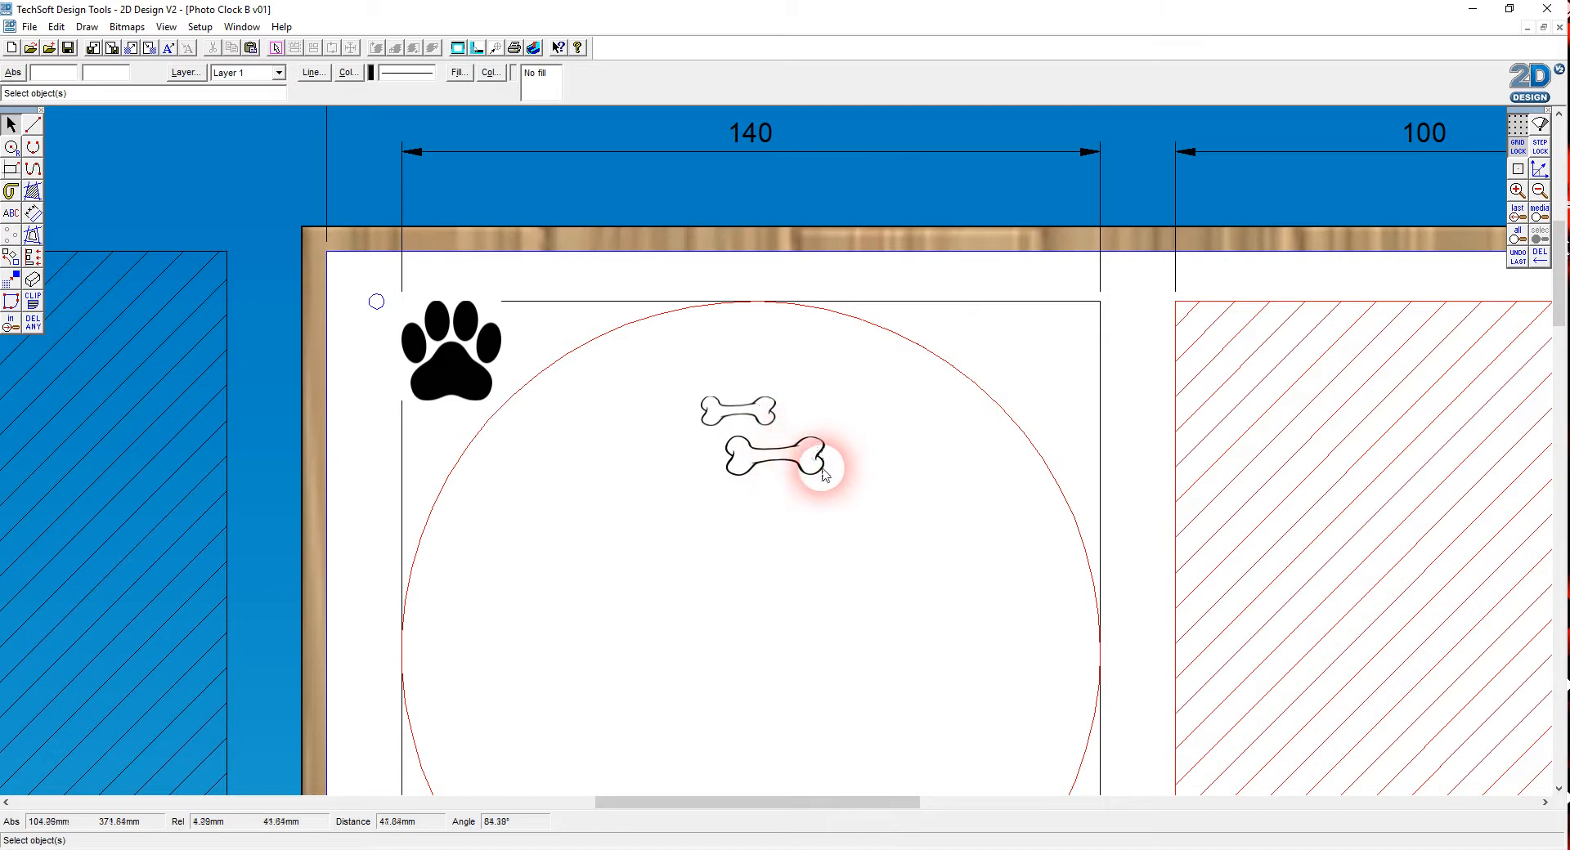
Try resizing the smaller bone by its corner over the empty grid and position it beneath the newly imported bone
click(770, 432)
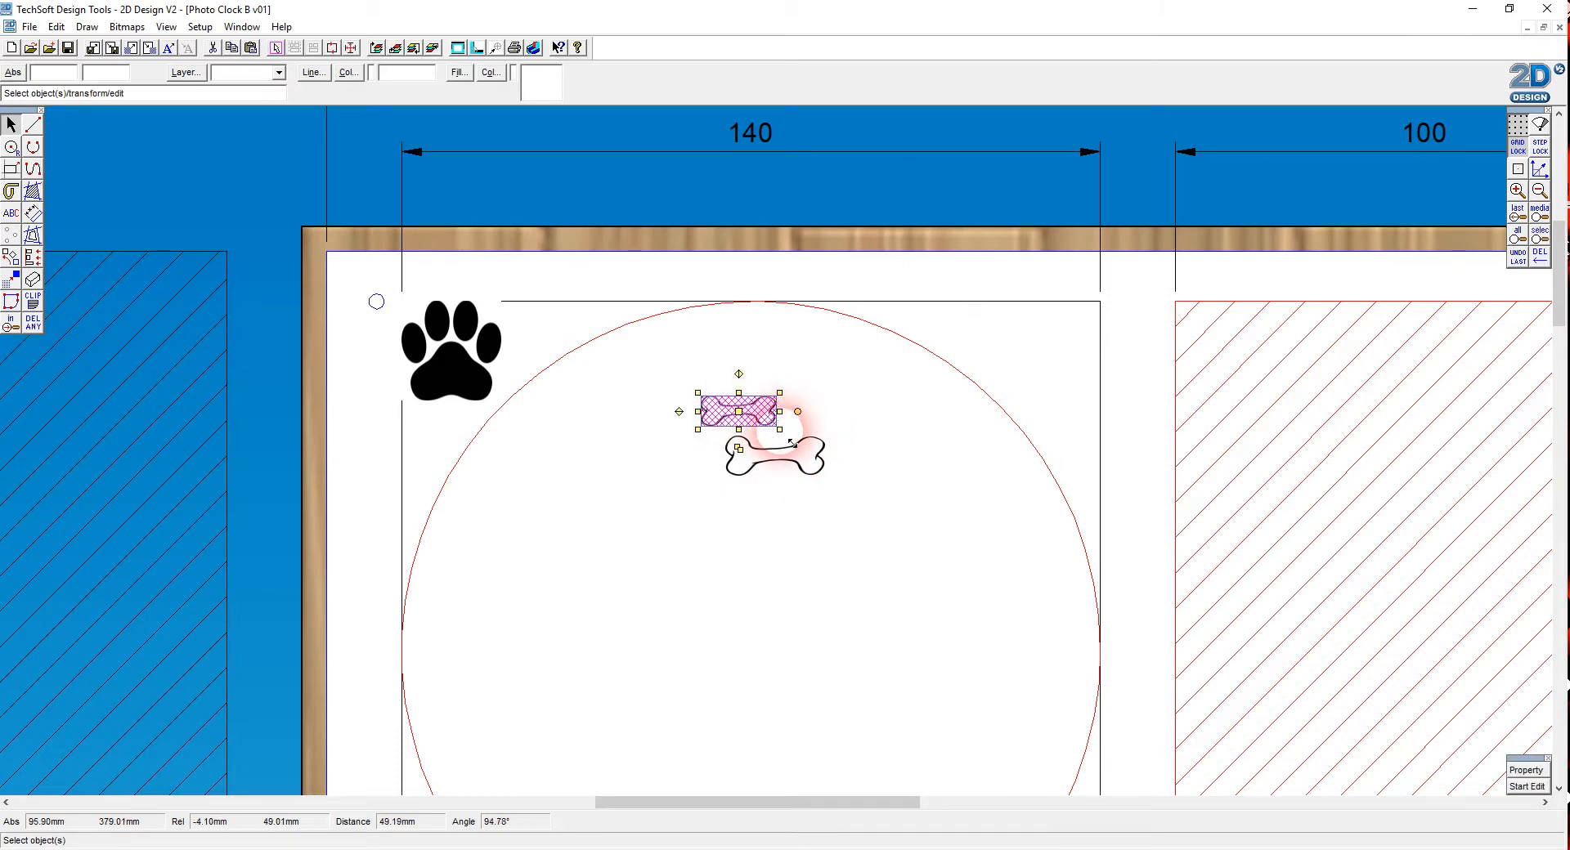
click(1540, 190)
click(1540, 189)
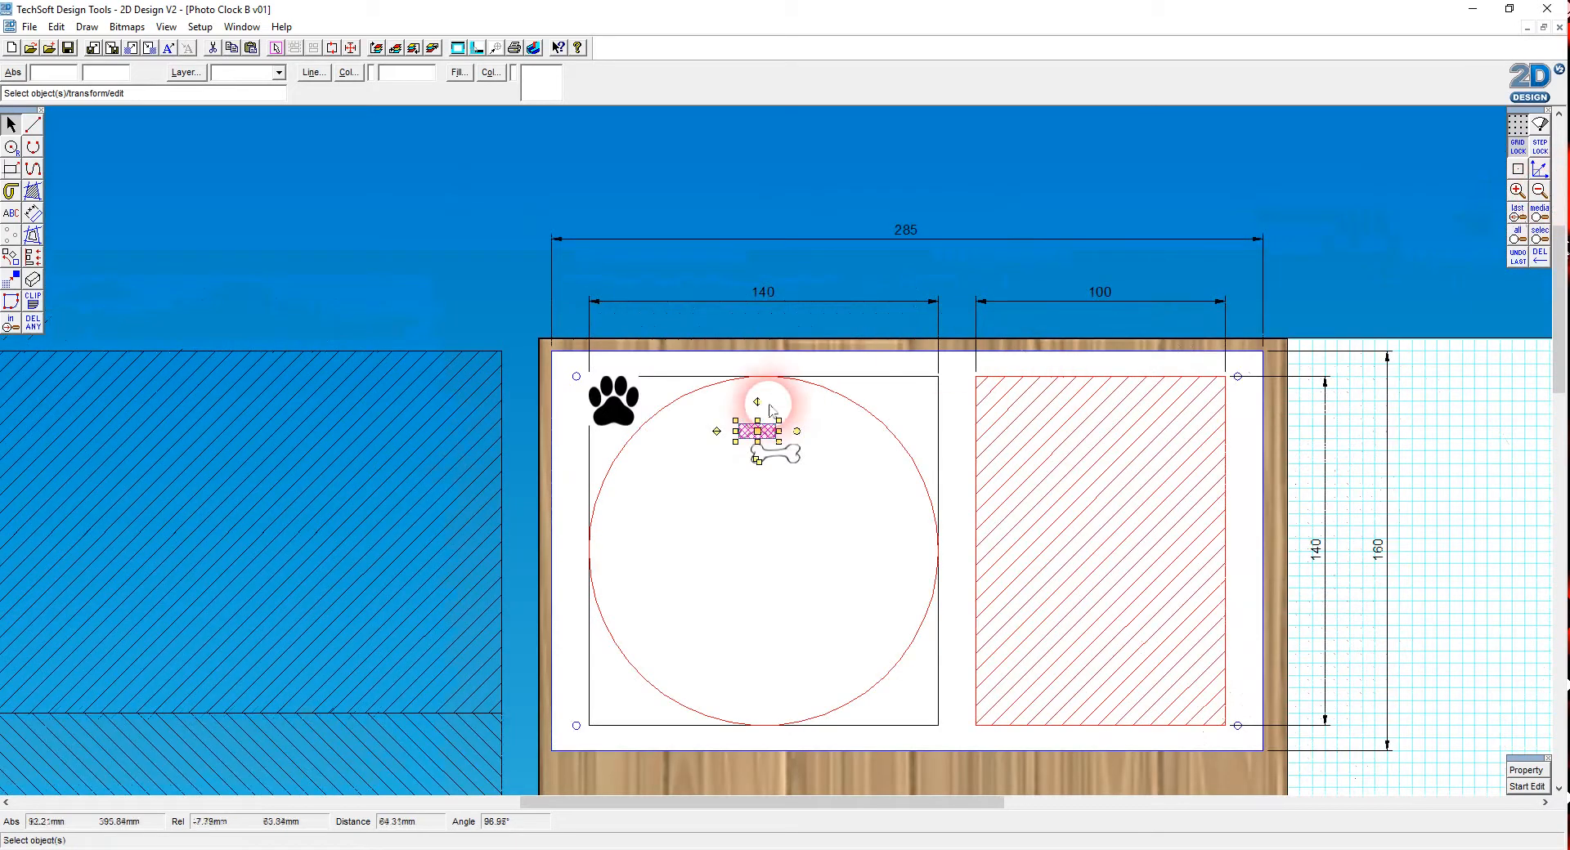
drag(771, 447, 1448, 463)
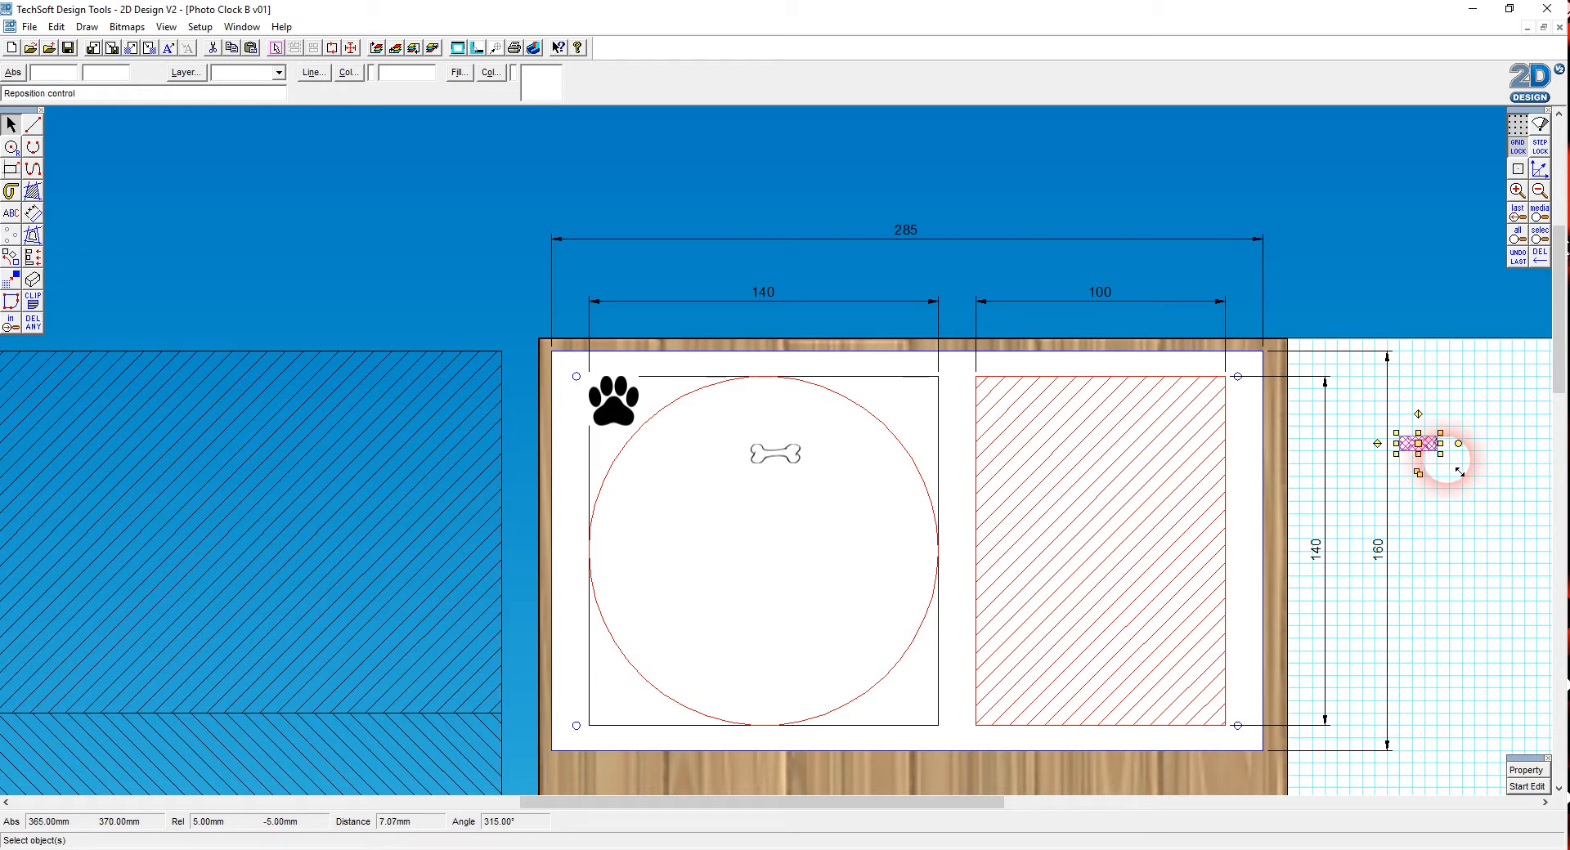
drag(1447, 459, 785, 491)
click(1446, 546)
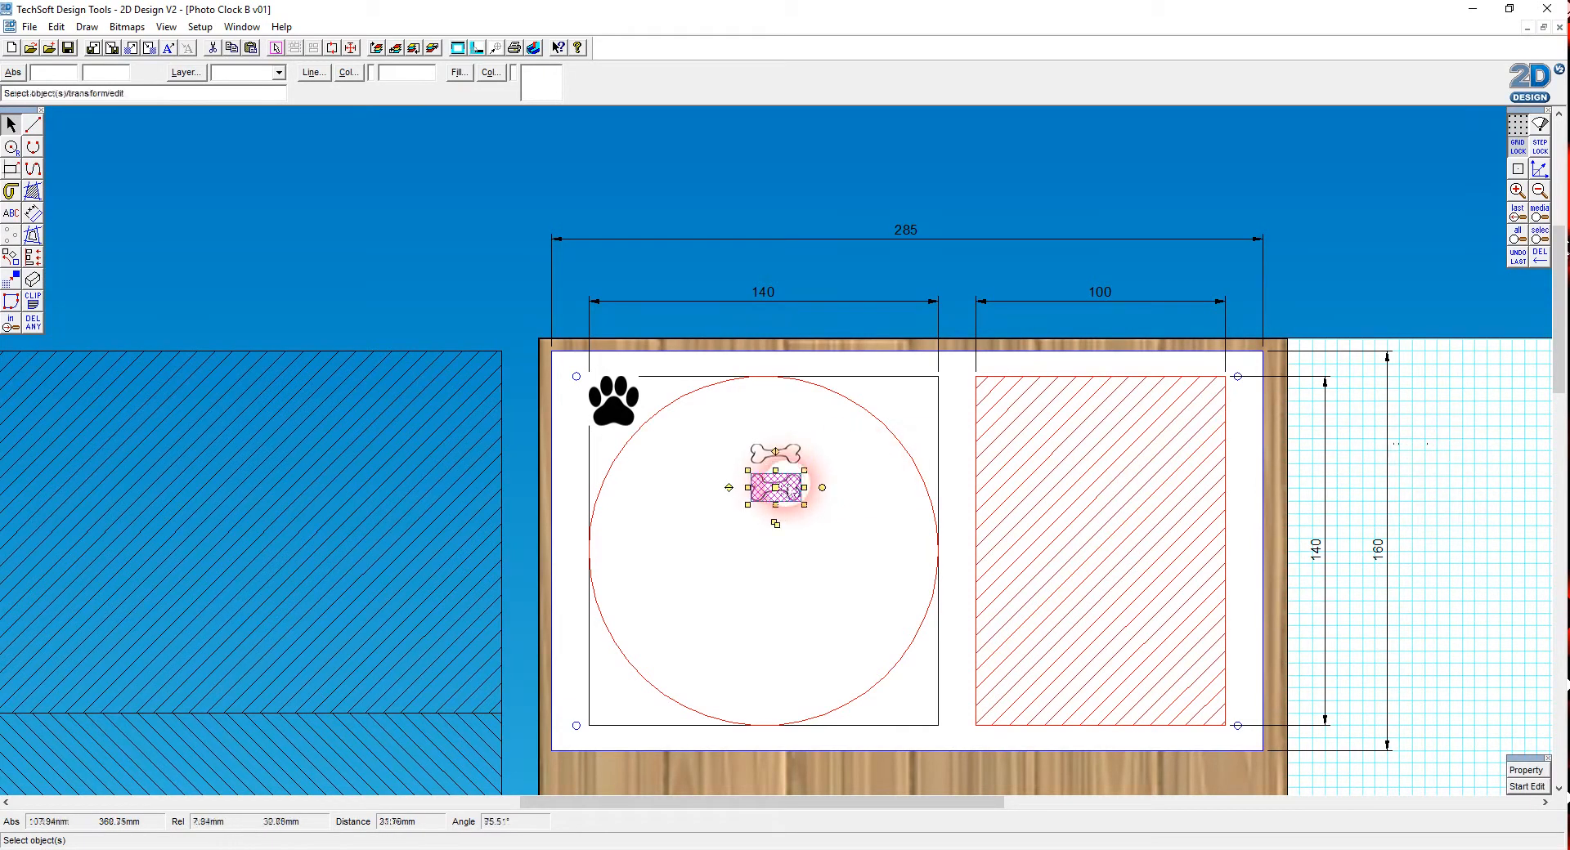
click(1419, 484)
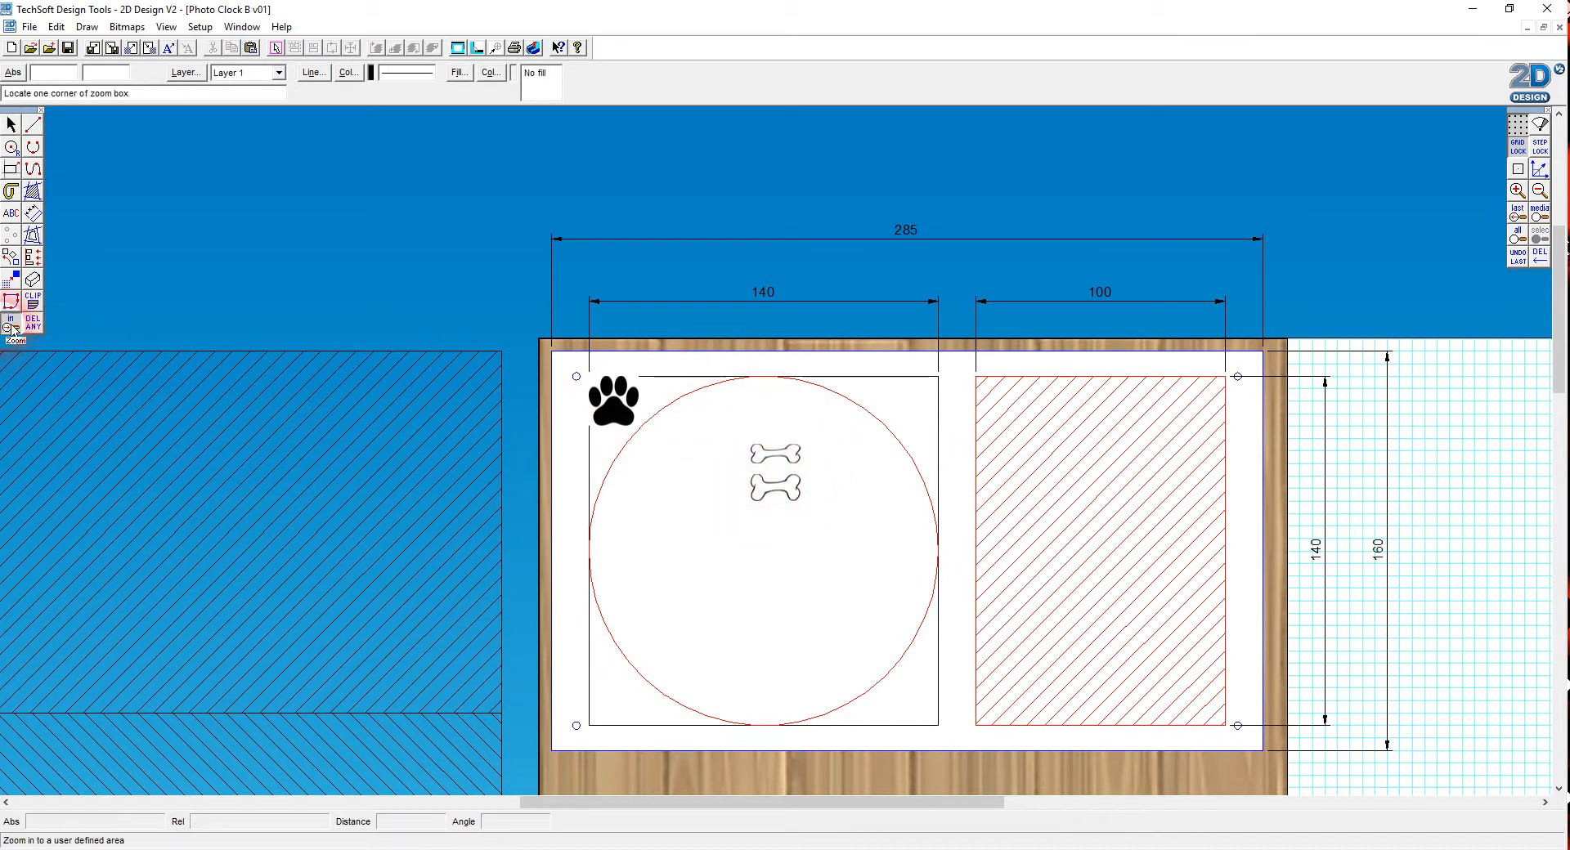
Compare the two bones up close and delete the stretched lower one
click(673, 431)
click(780, 488)
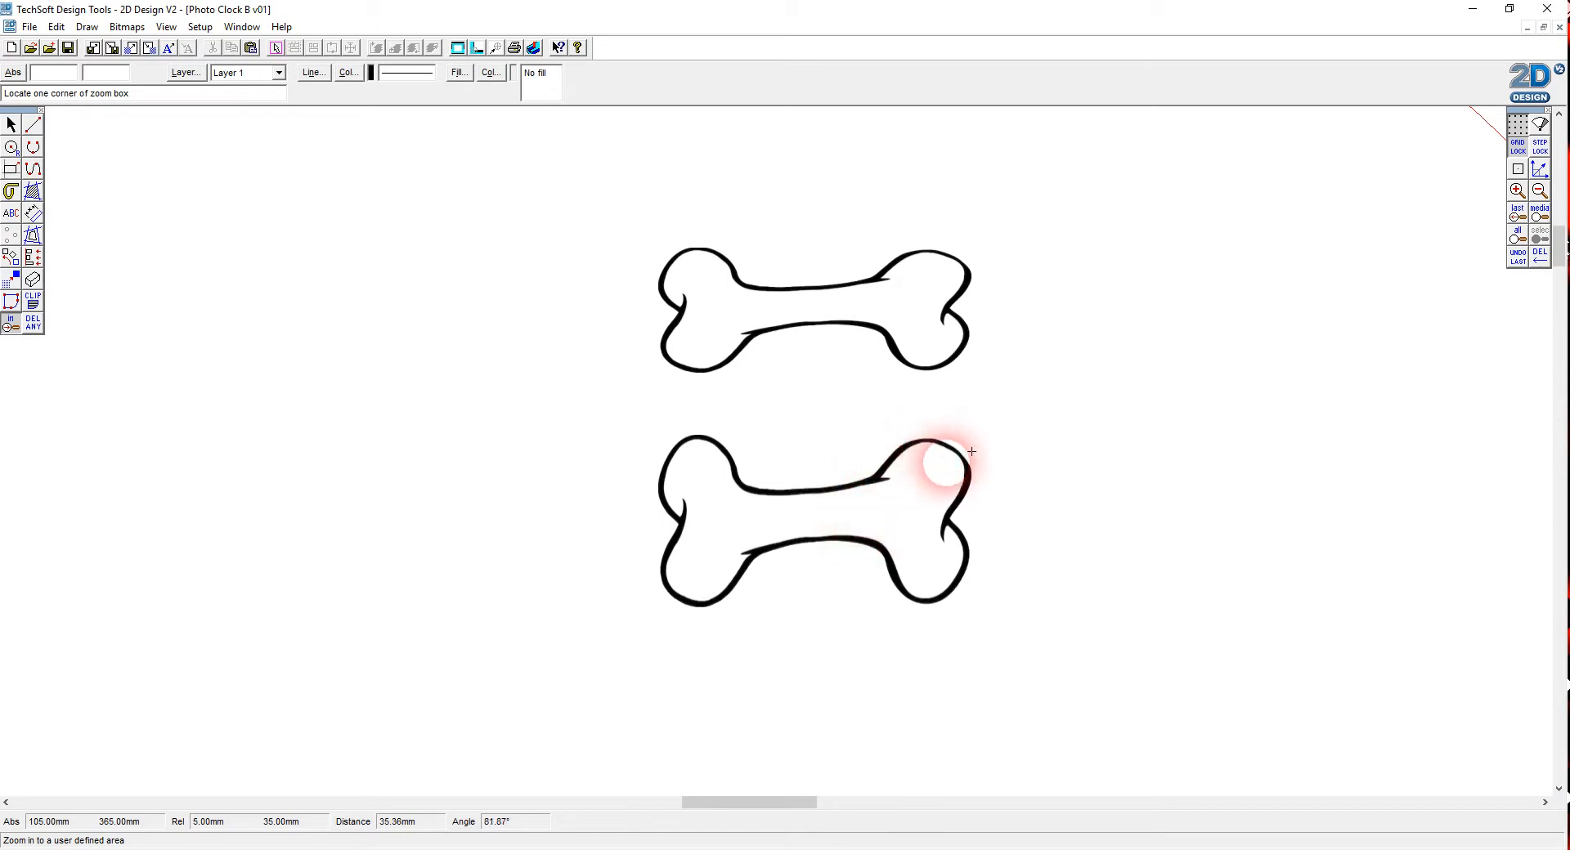
click(11, 124)
click(813, 489)
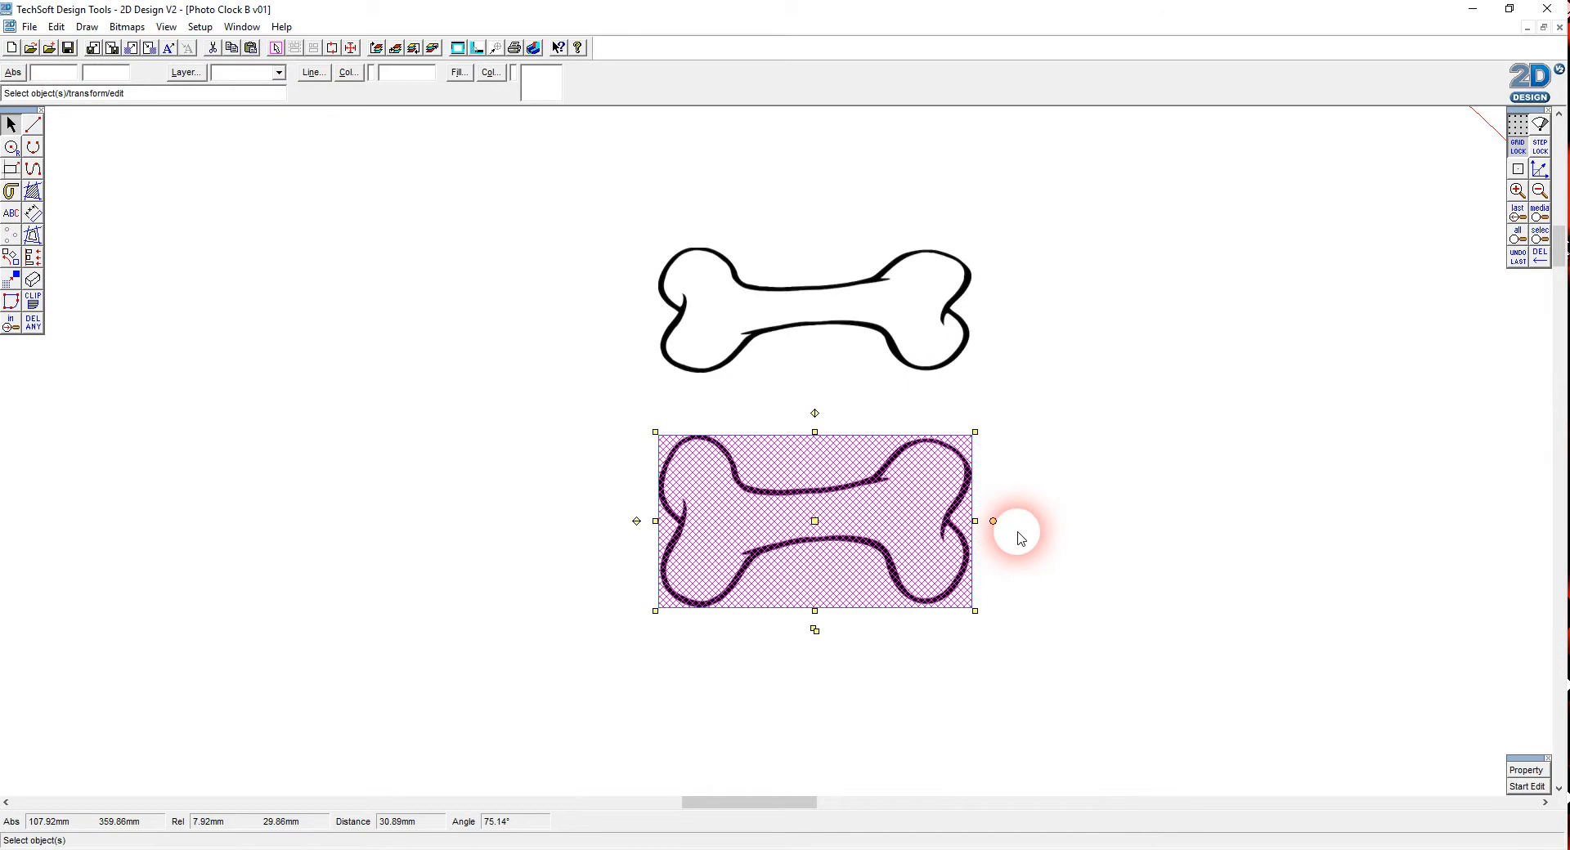
key(Delete)
click(1549, 193)
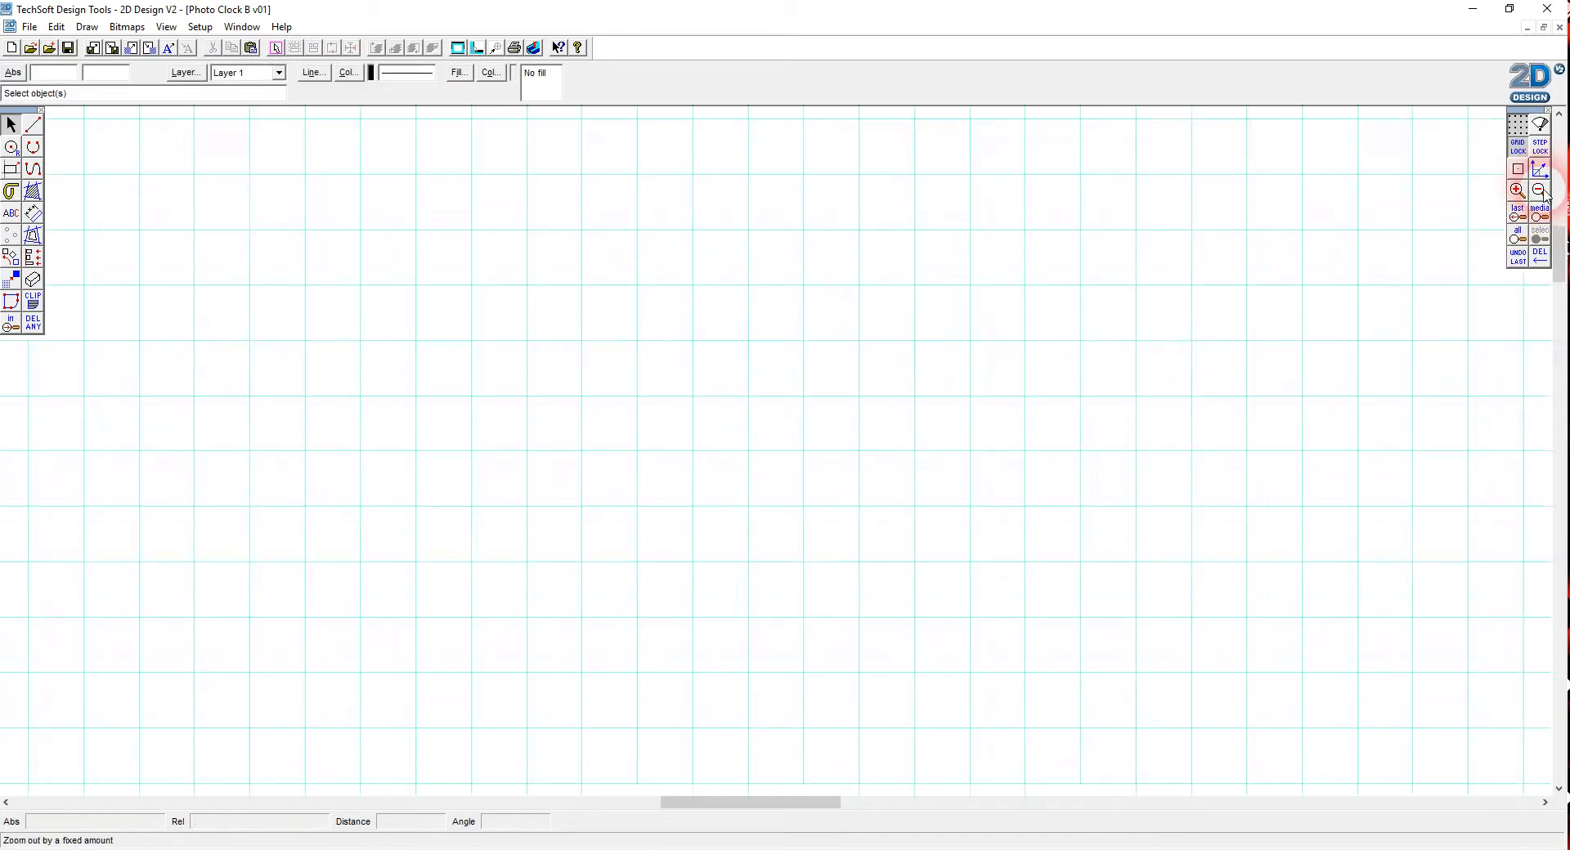
click(1548, 194)
click(1547, 195)
click(1546, 196)
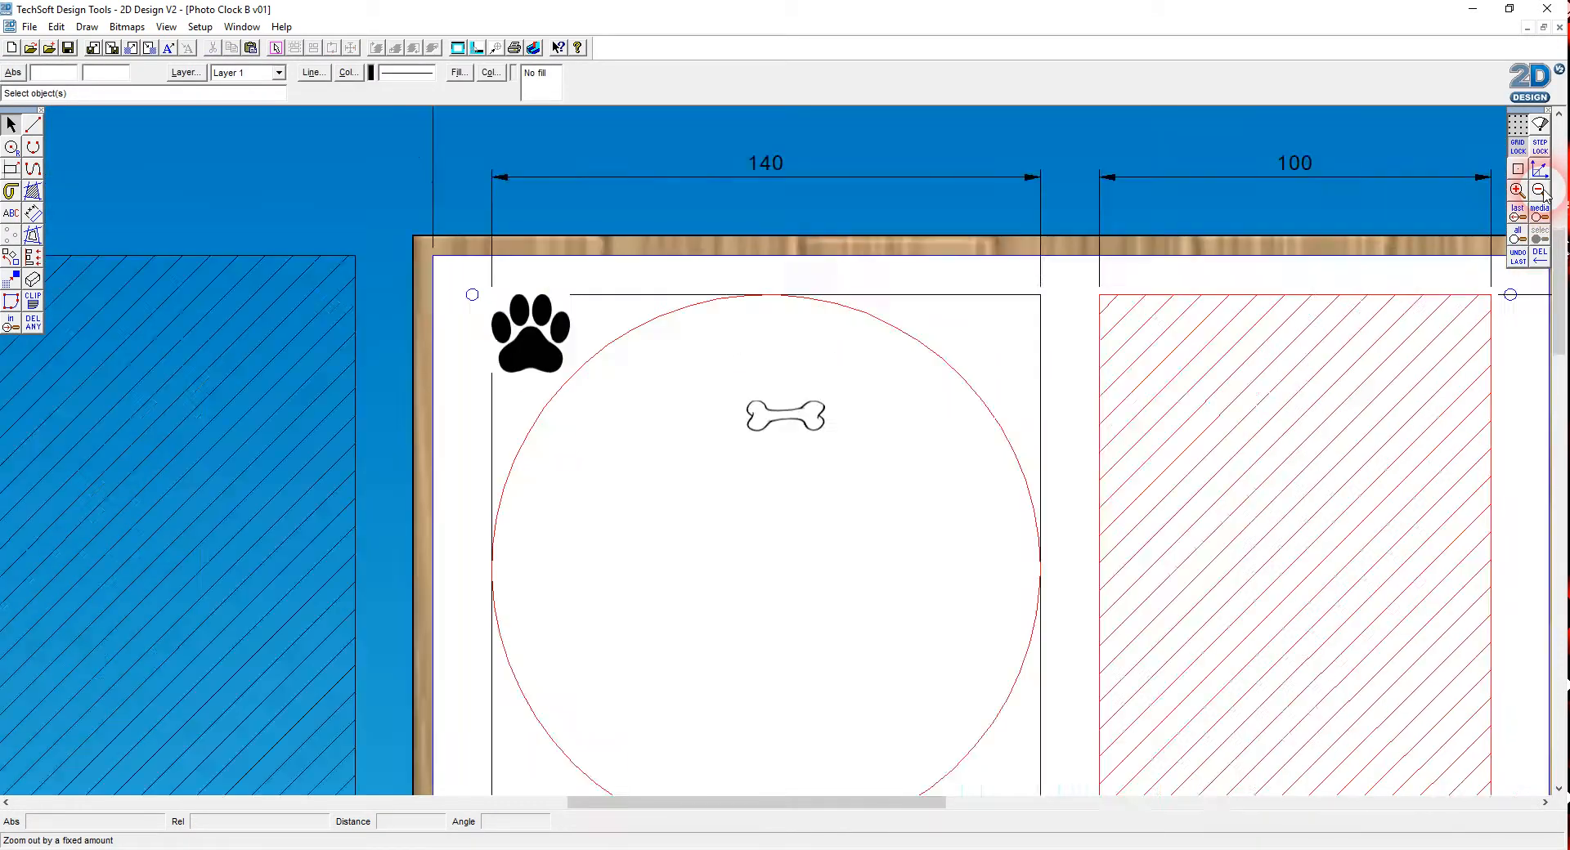
click(1546, 196)
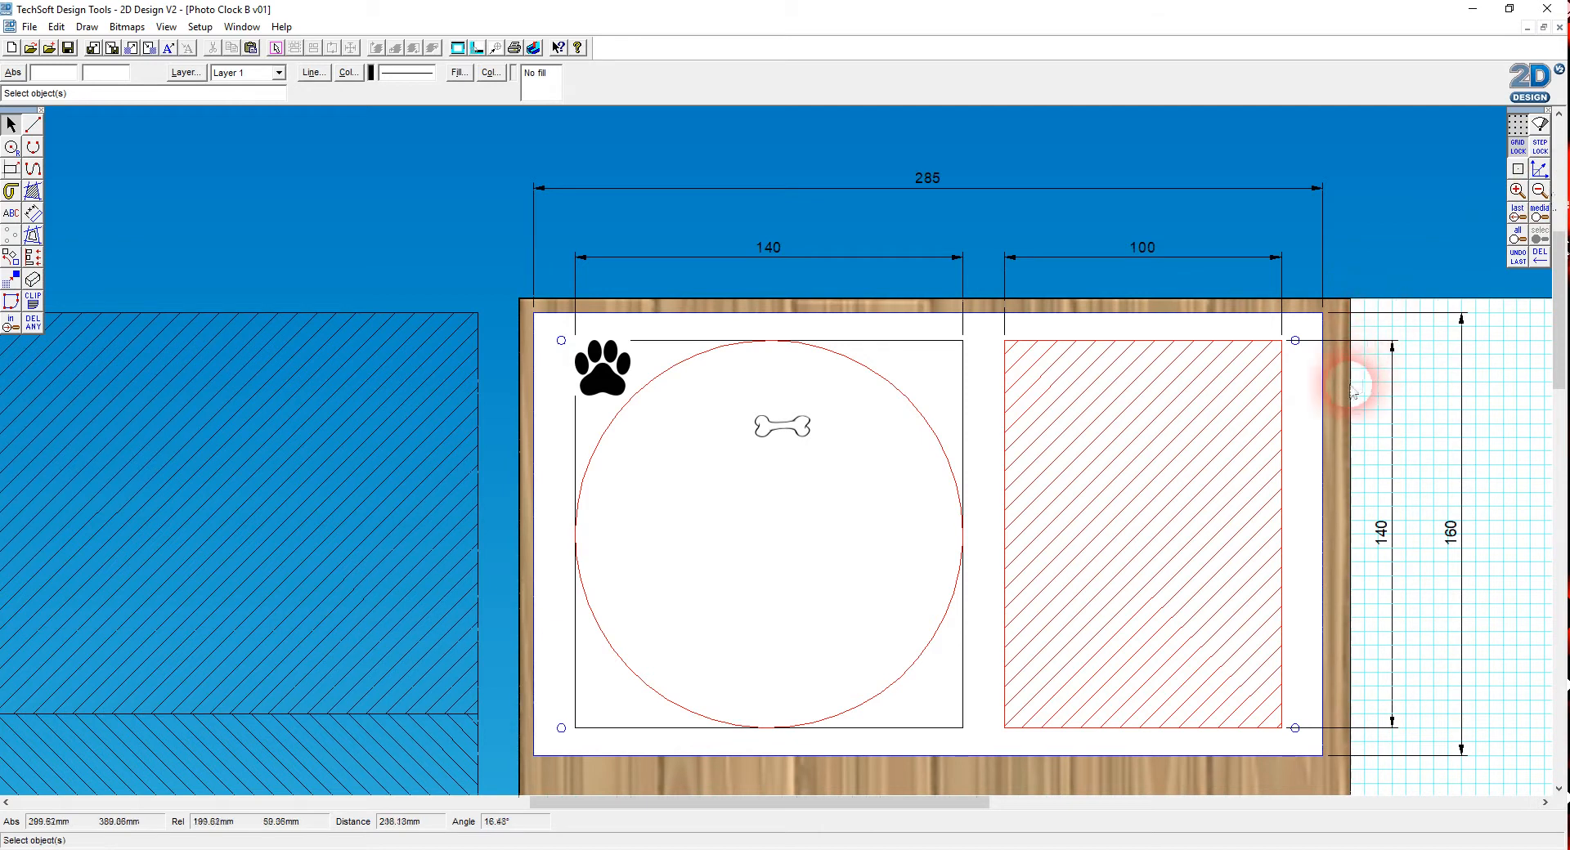
click(1350, 390)
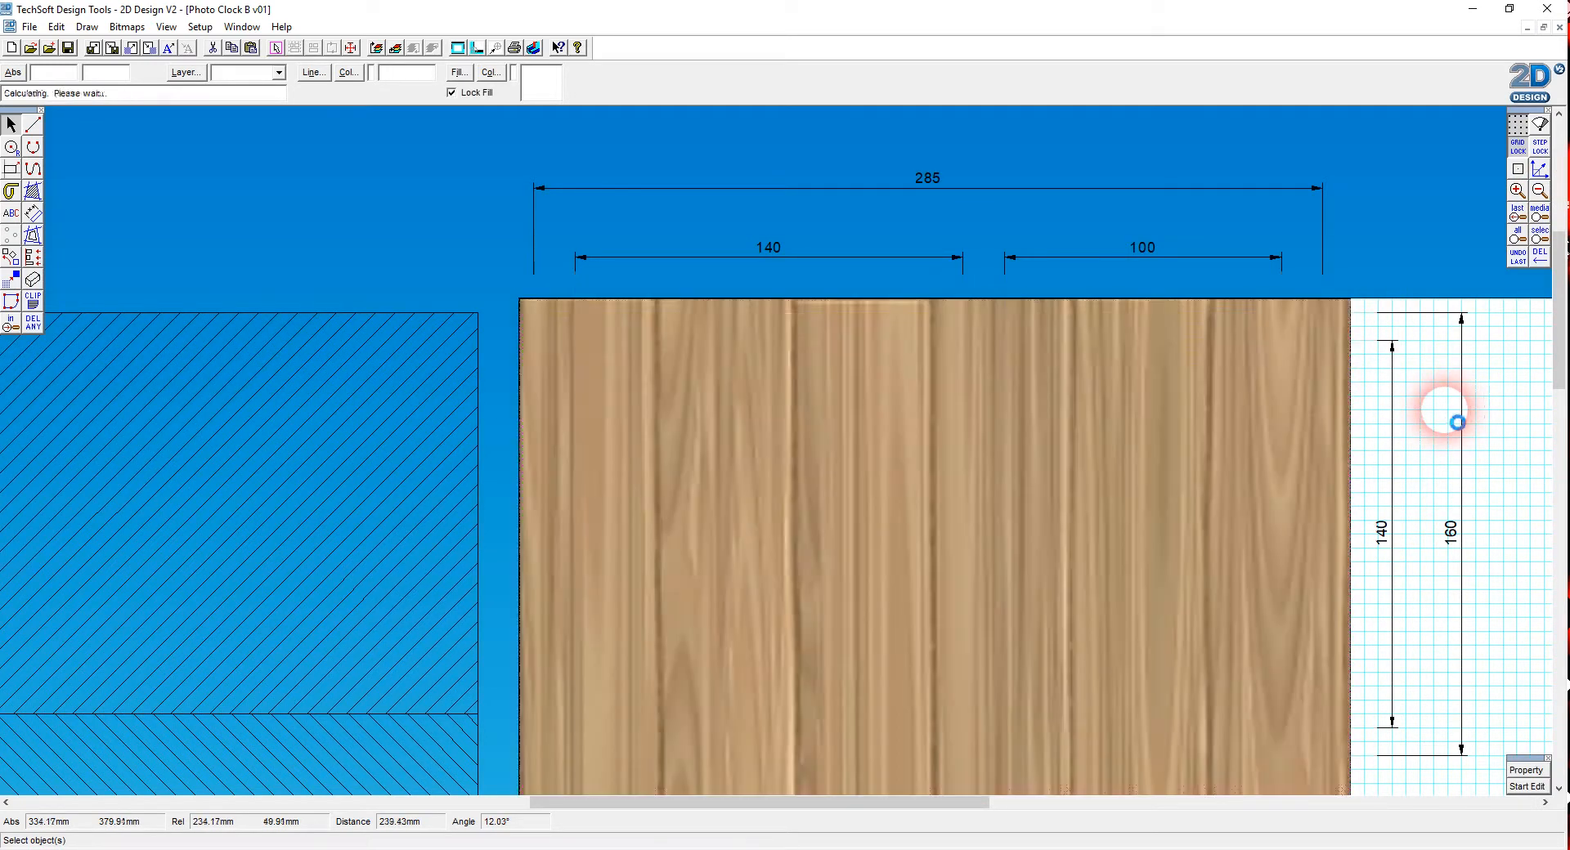
click(1446, 411)
click(1116, 333)
click(1446, 424)
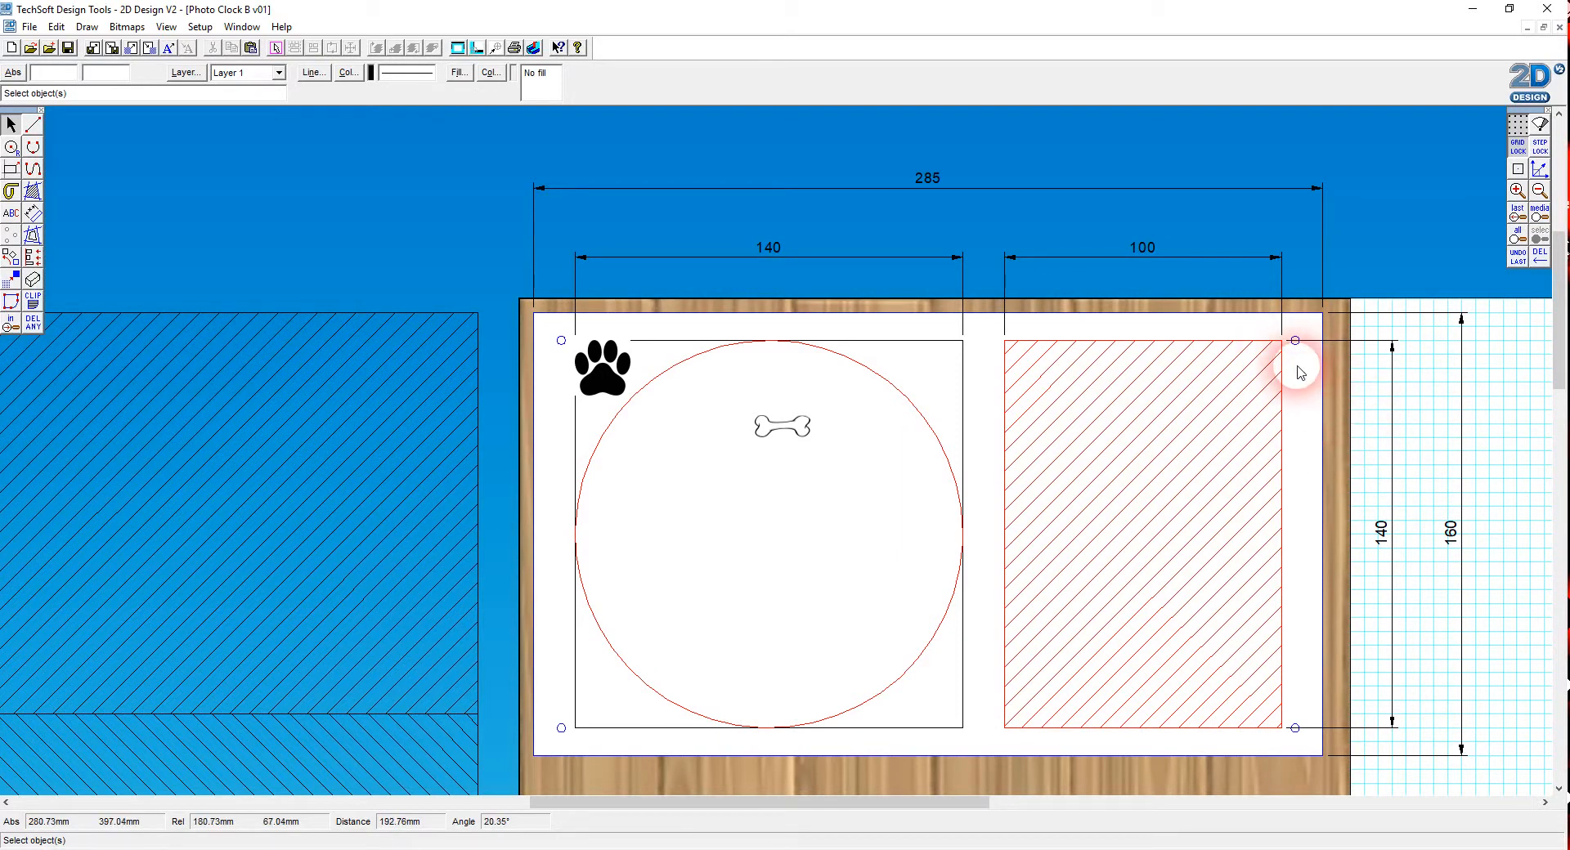
drag(739, 400, 834, 459)
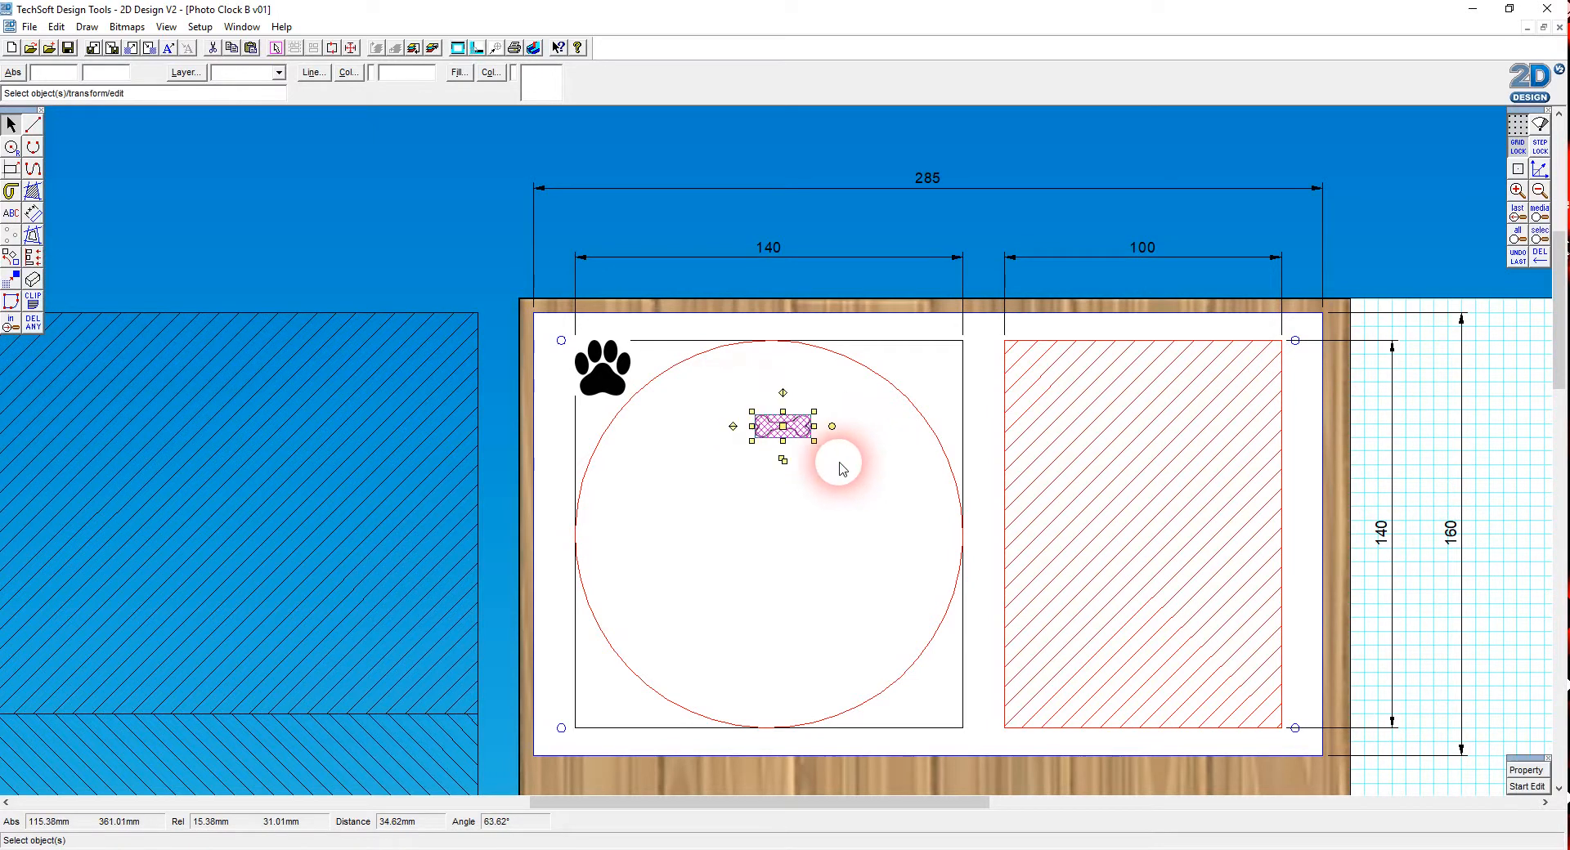
click(805, 447)
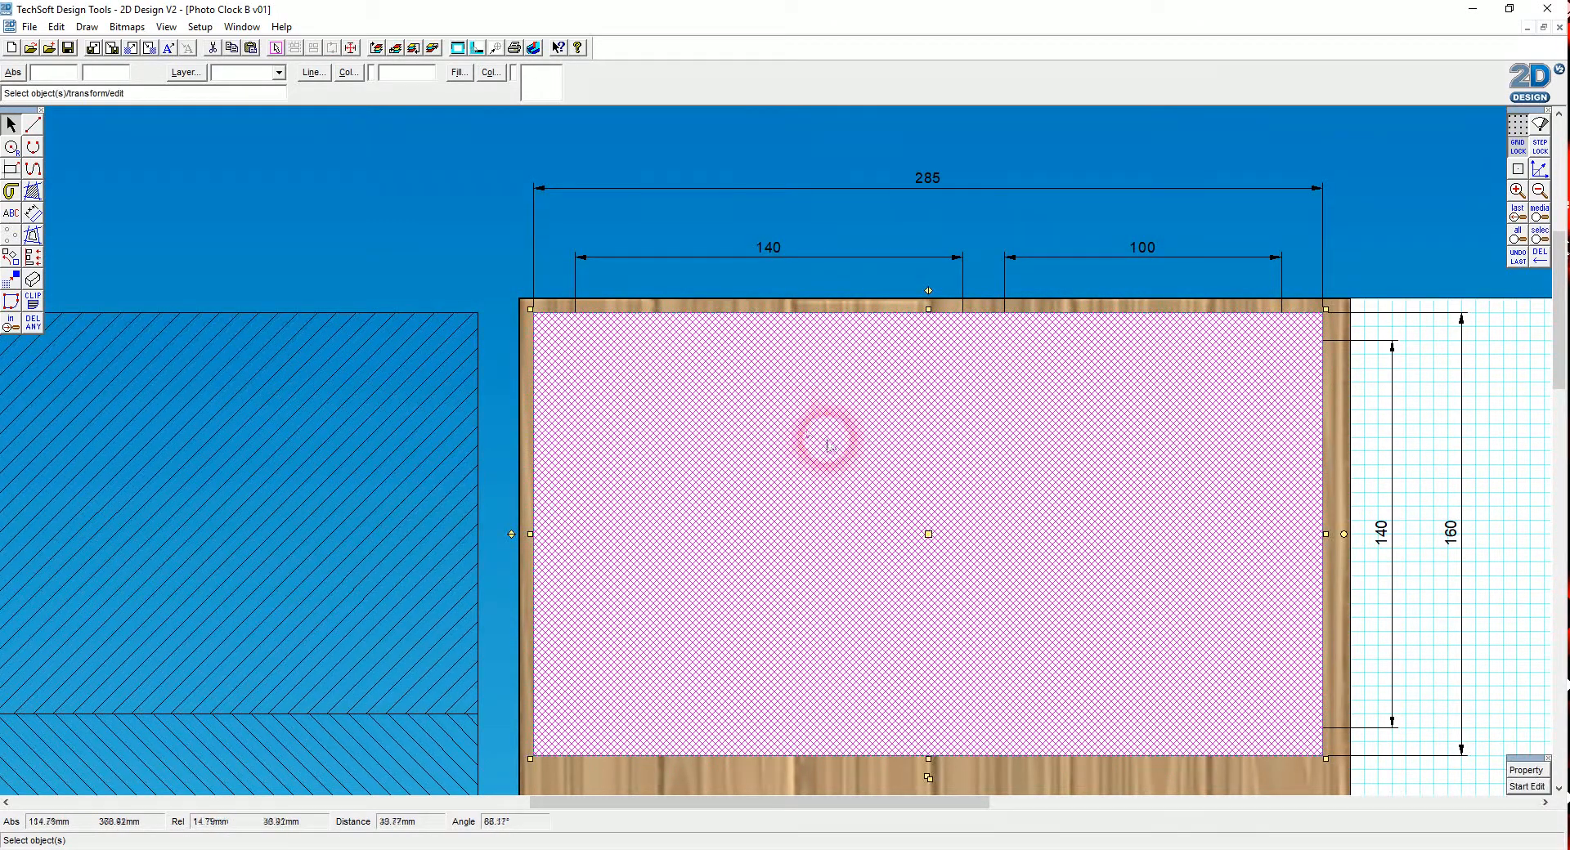
click(926, 227)
click(885, 471)
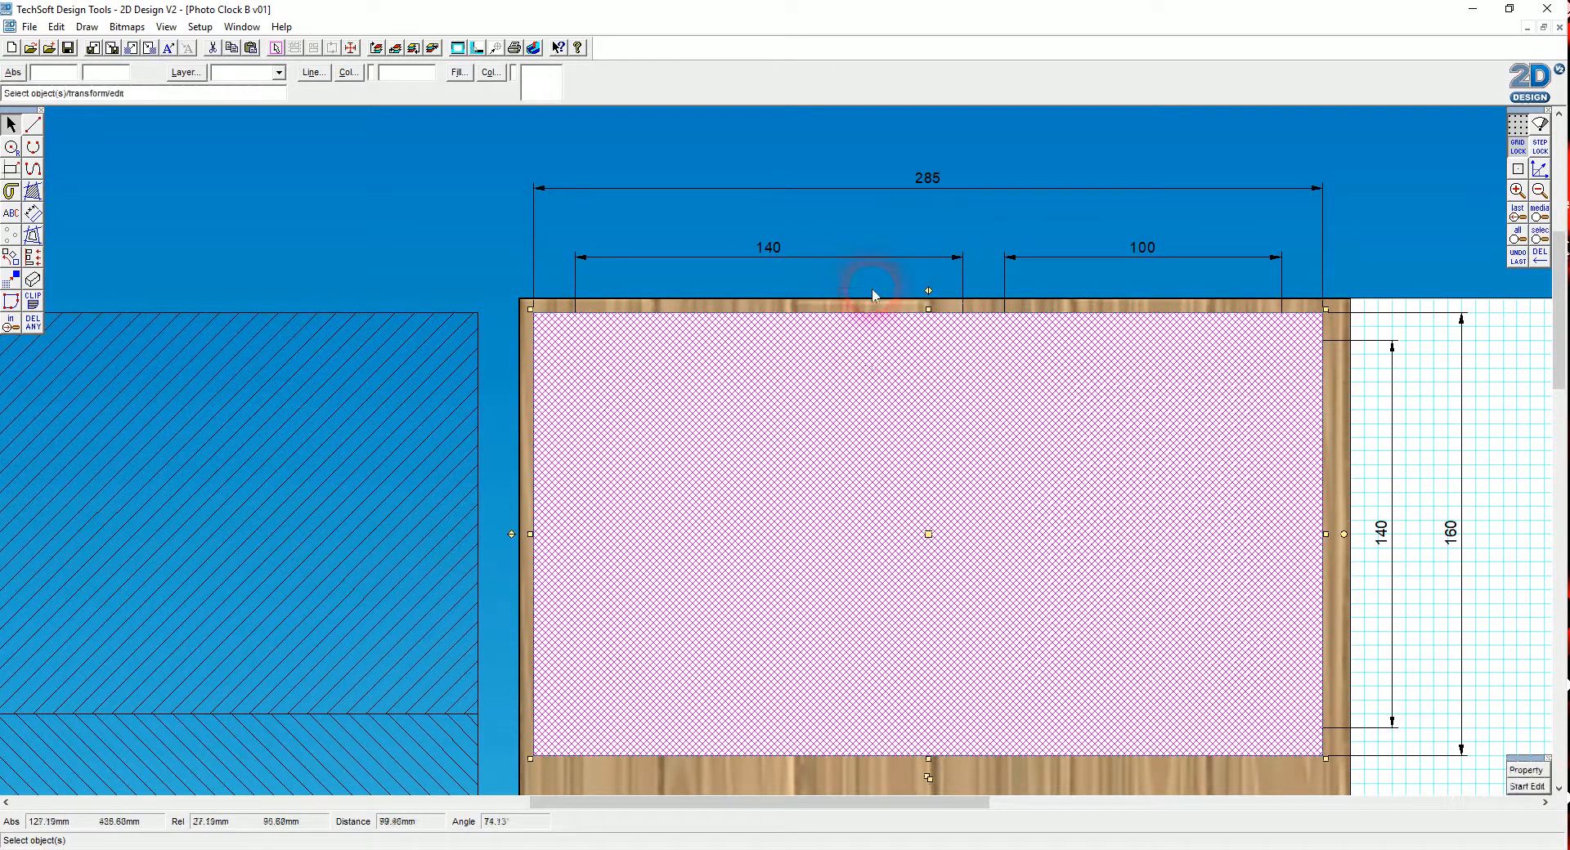
click(873, 254)
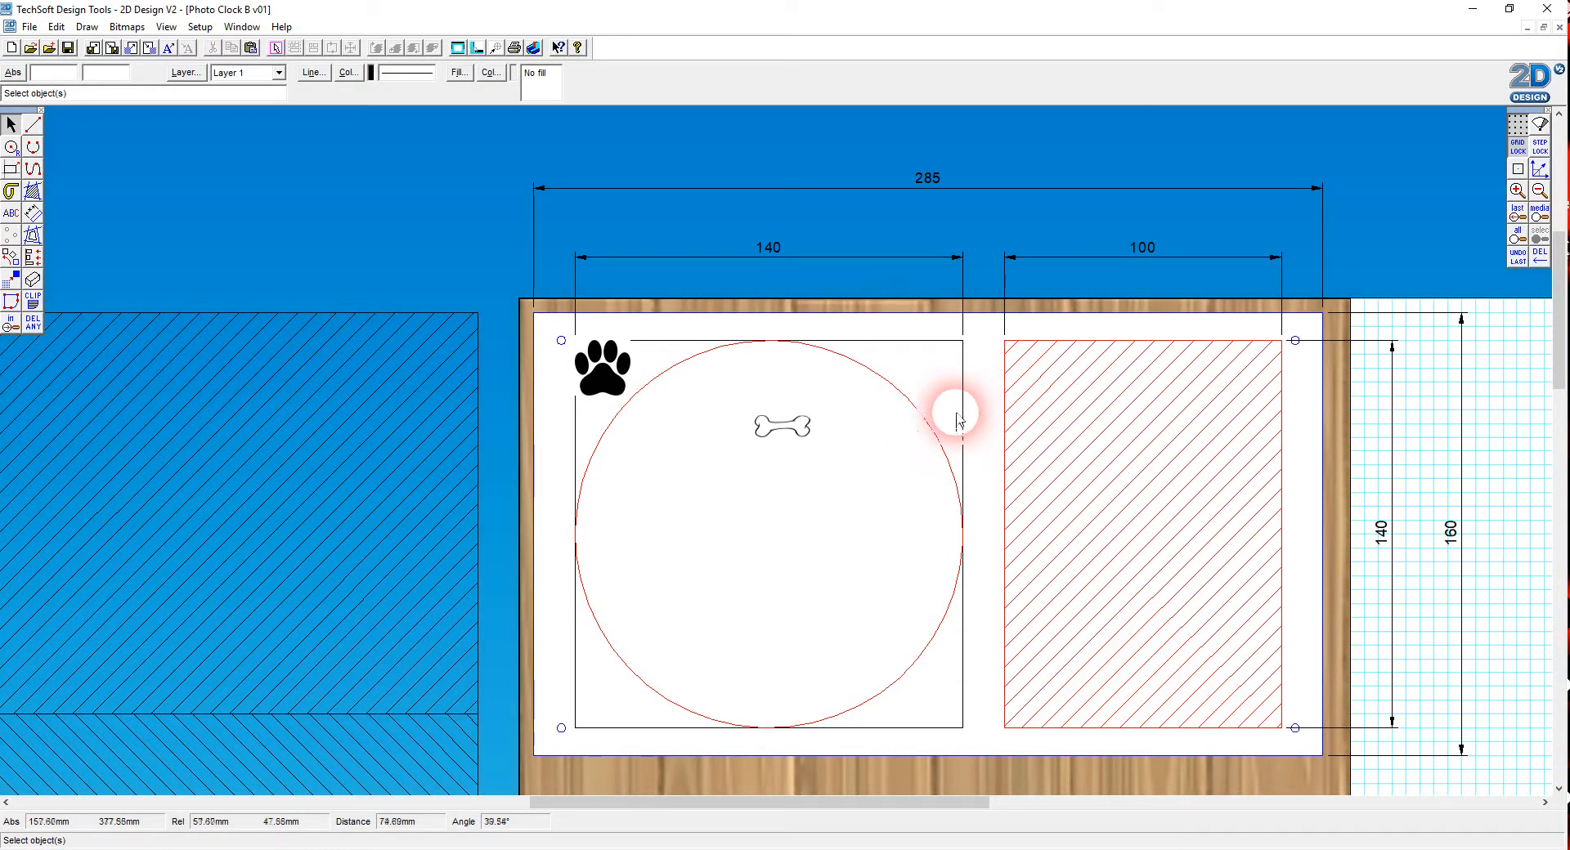
Set both the white 285 by 160 mm clock panel and the wood-textured panel behind it to No Fill
click(816, 498)
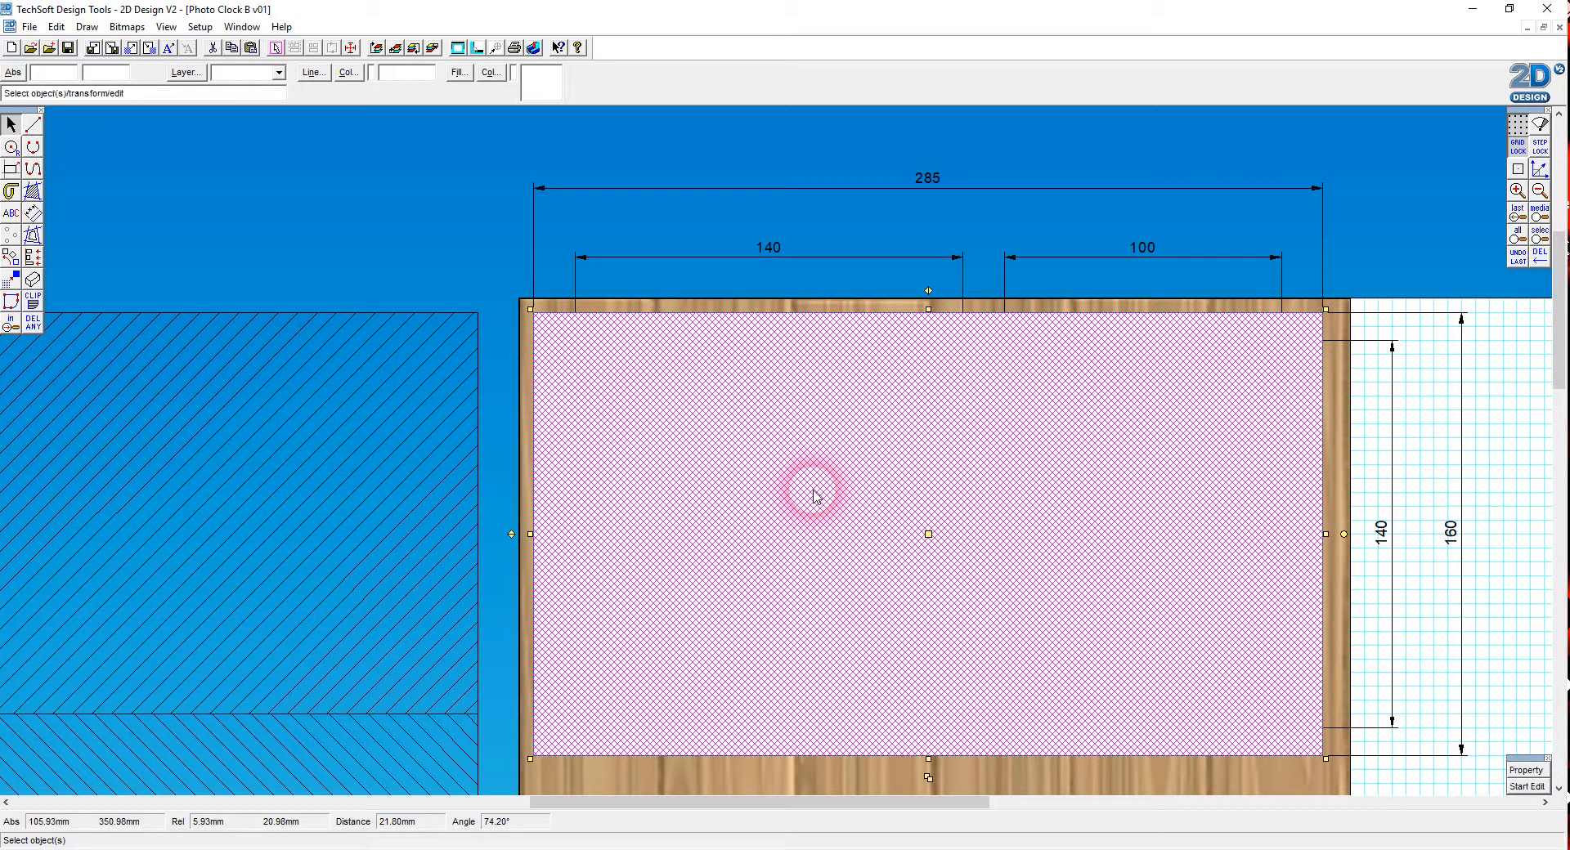
click(459, 72)
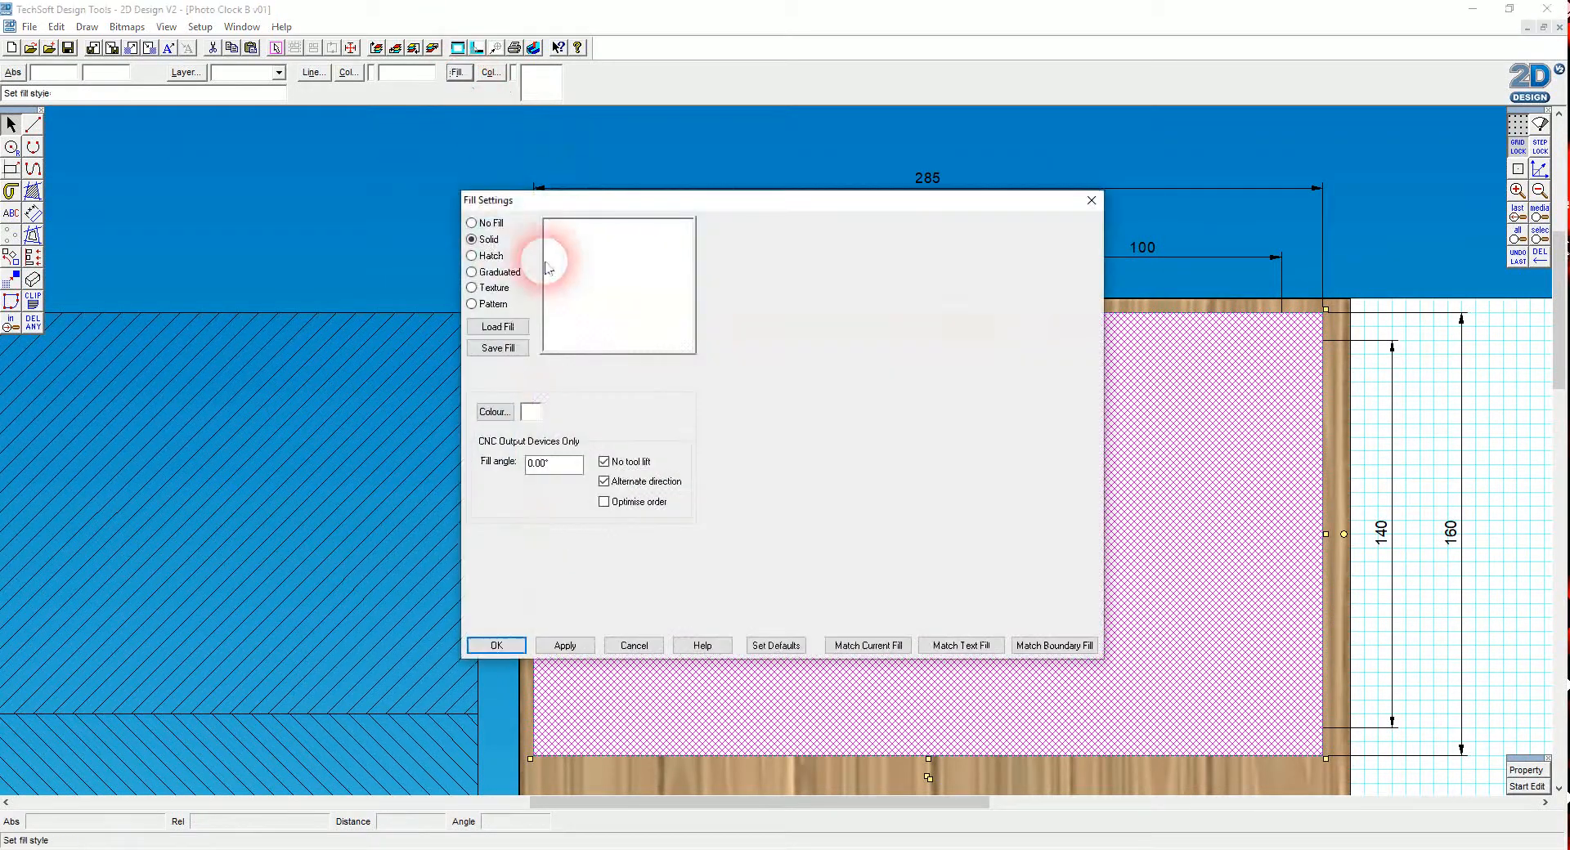
click(496, 645)
click(665, 779)
click(459, 72)
click(486, 225)
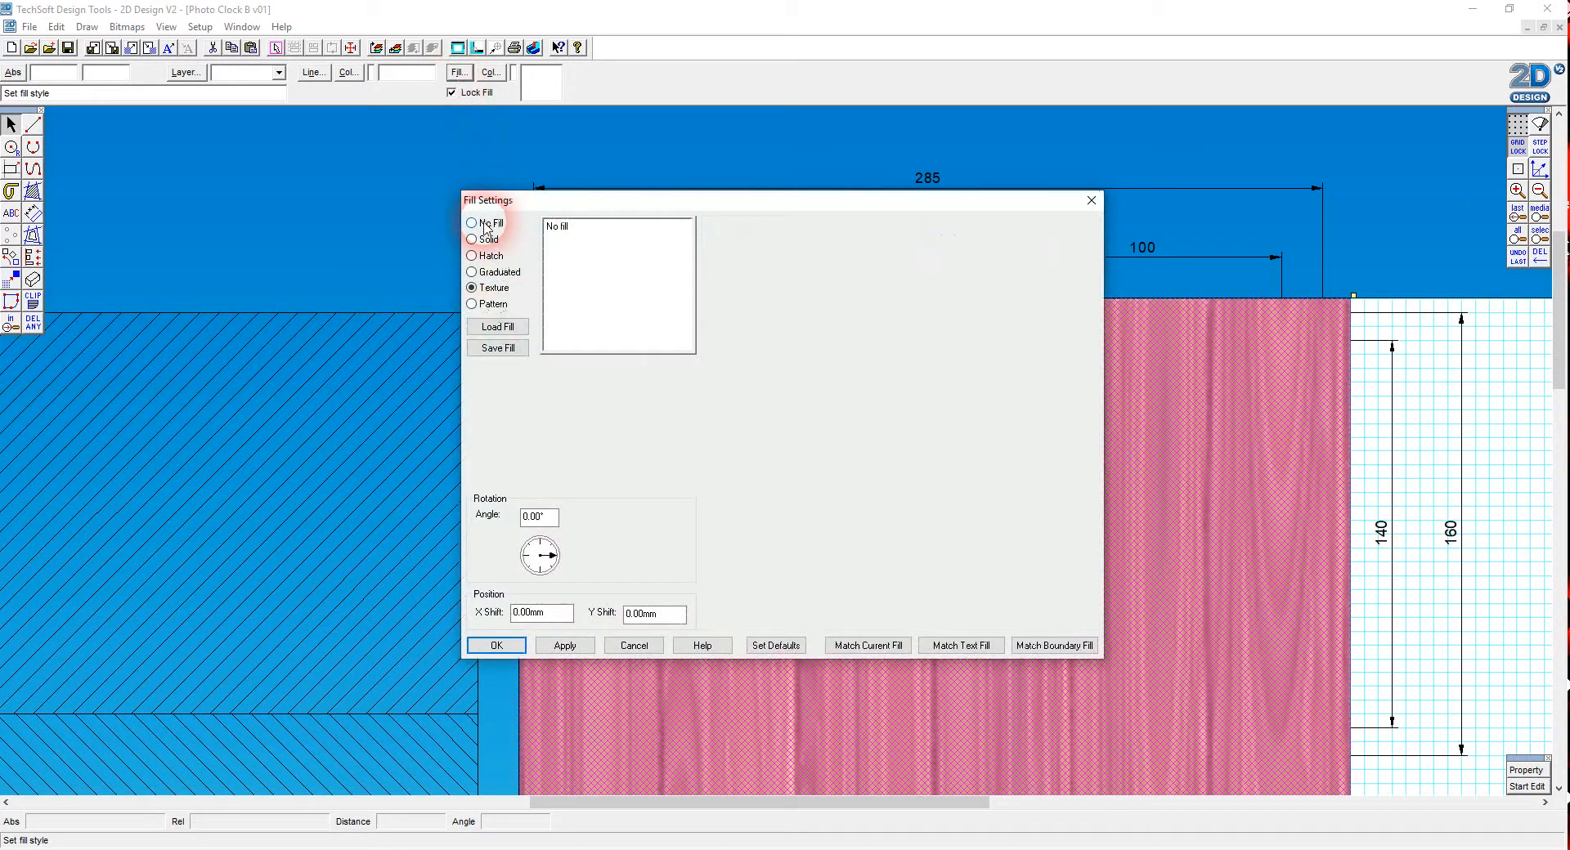
click(496, 646)
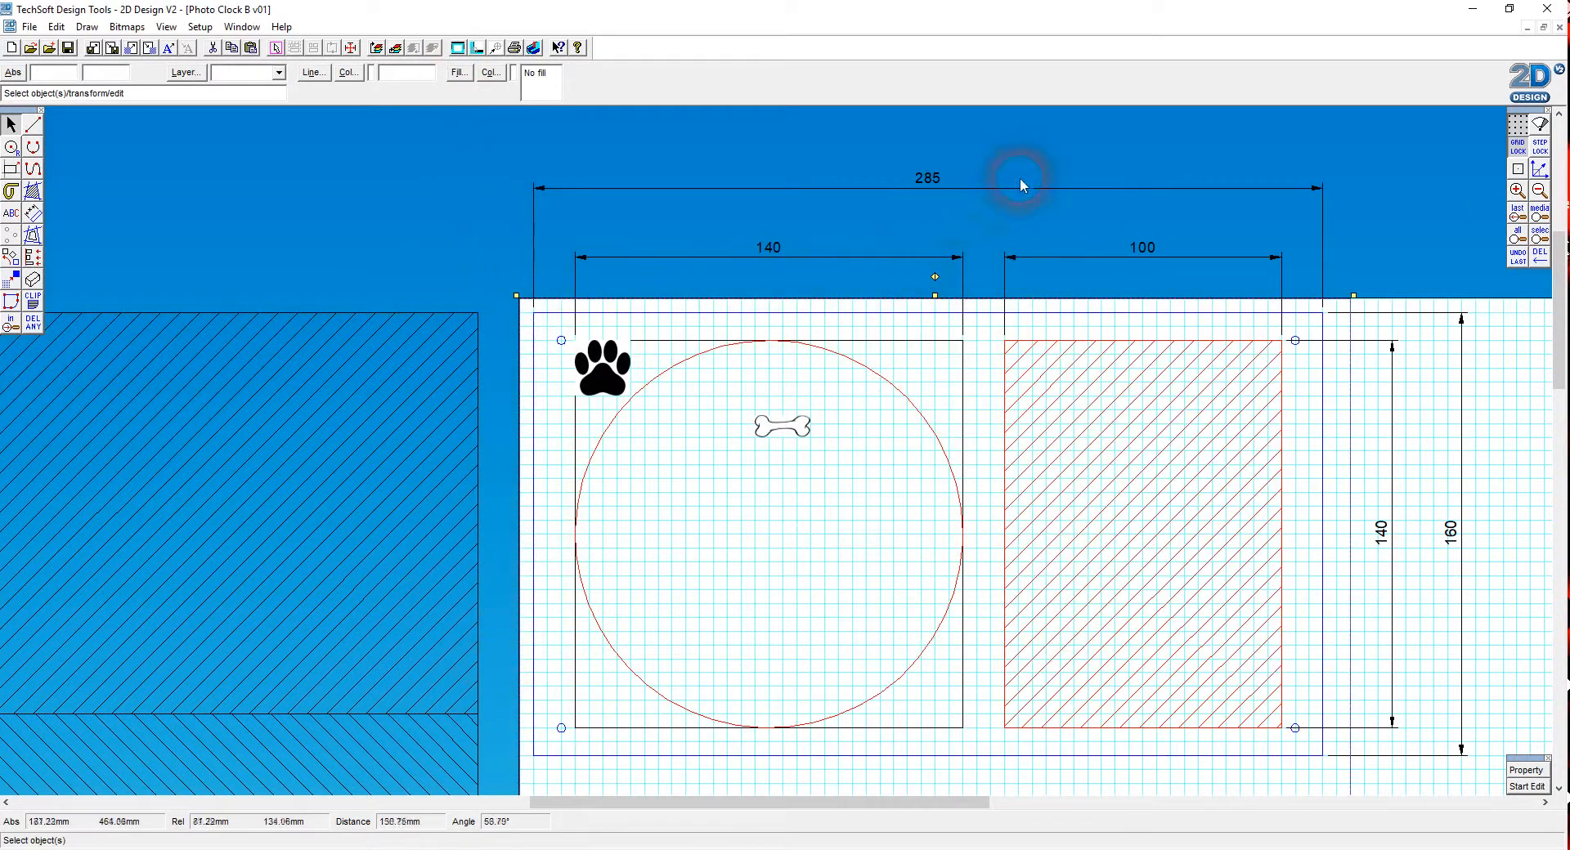
click(1051, 235)
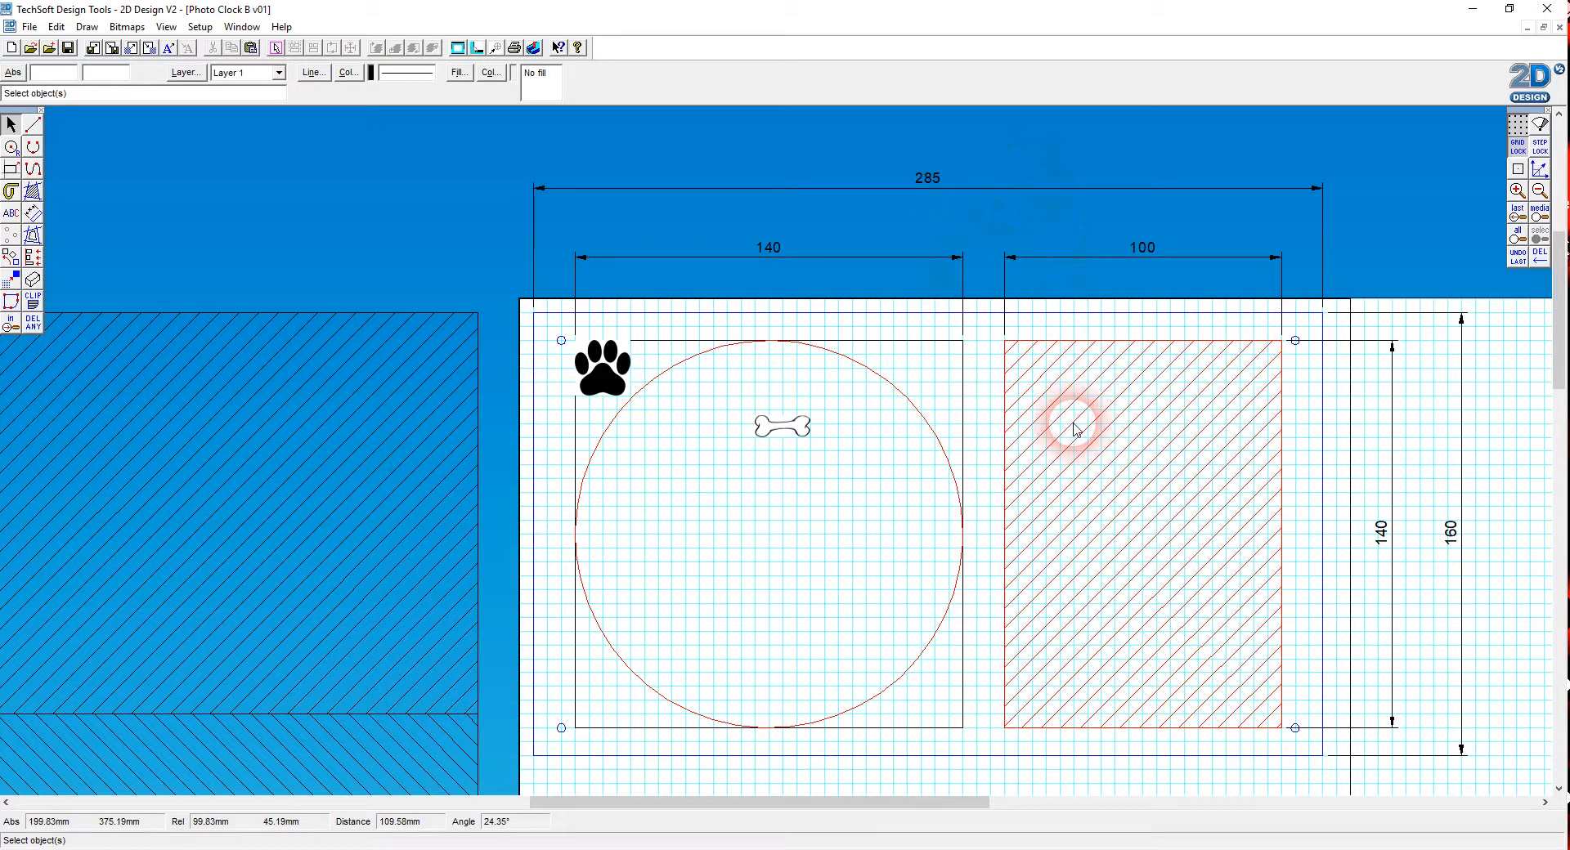